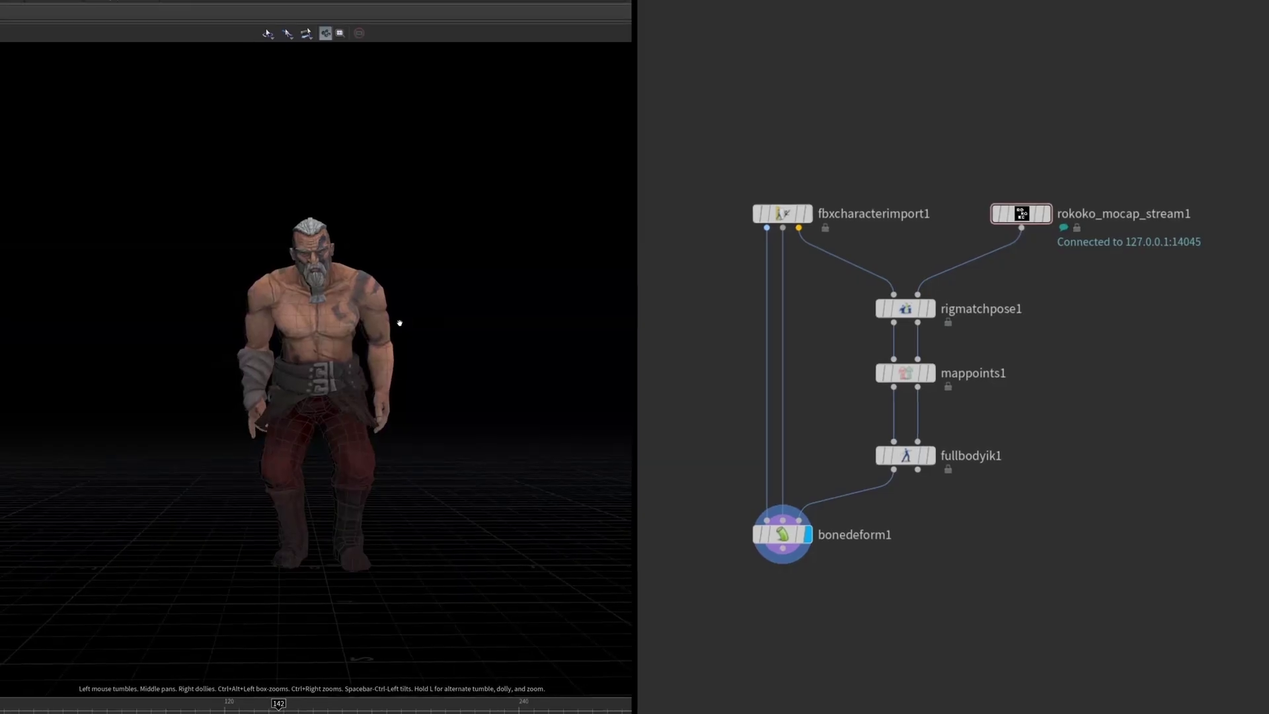
key(s)
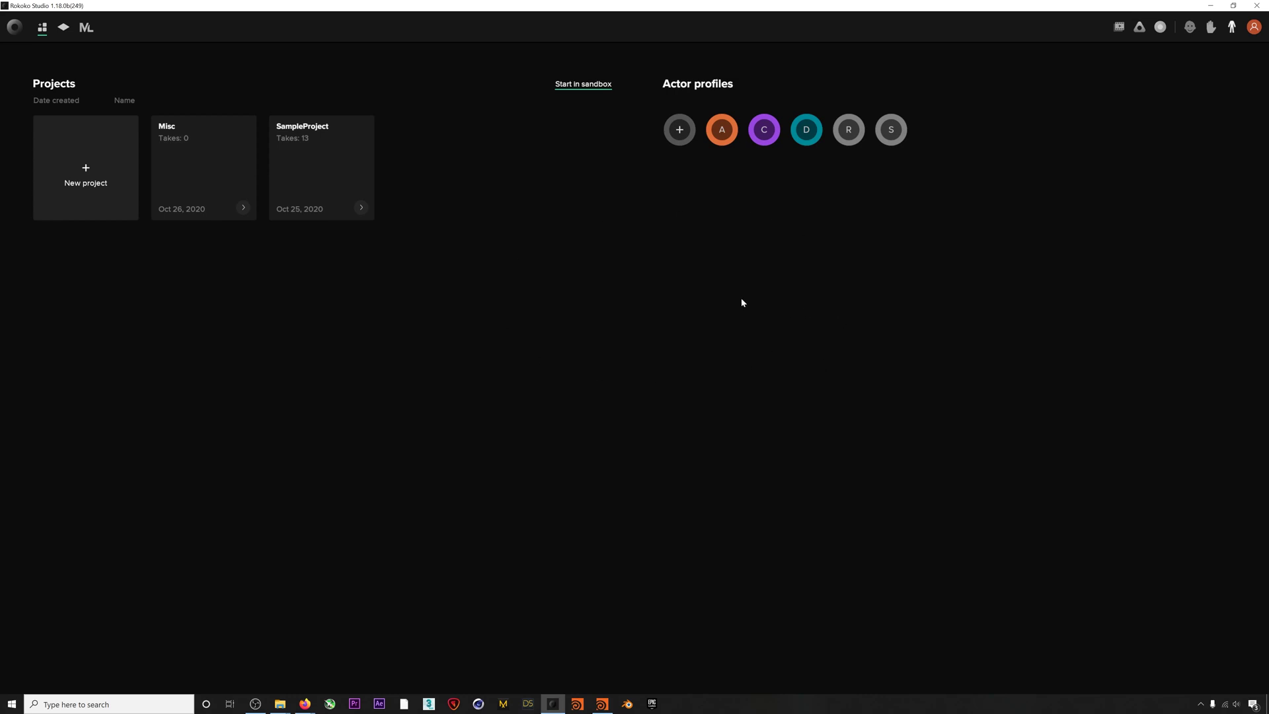
- Open SampleProject in Rokoko Studio, load the Gunslinger take and pause its playback
click(339, 161)
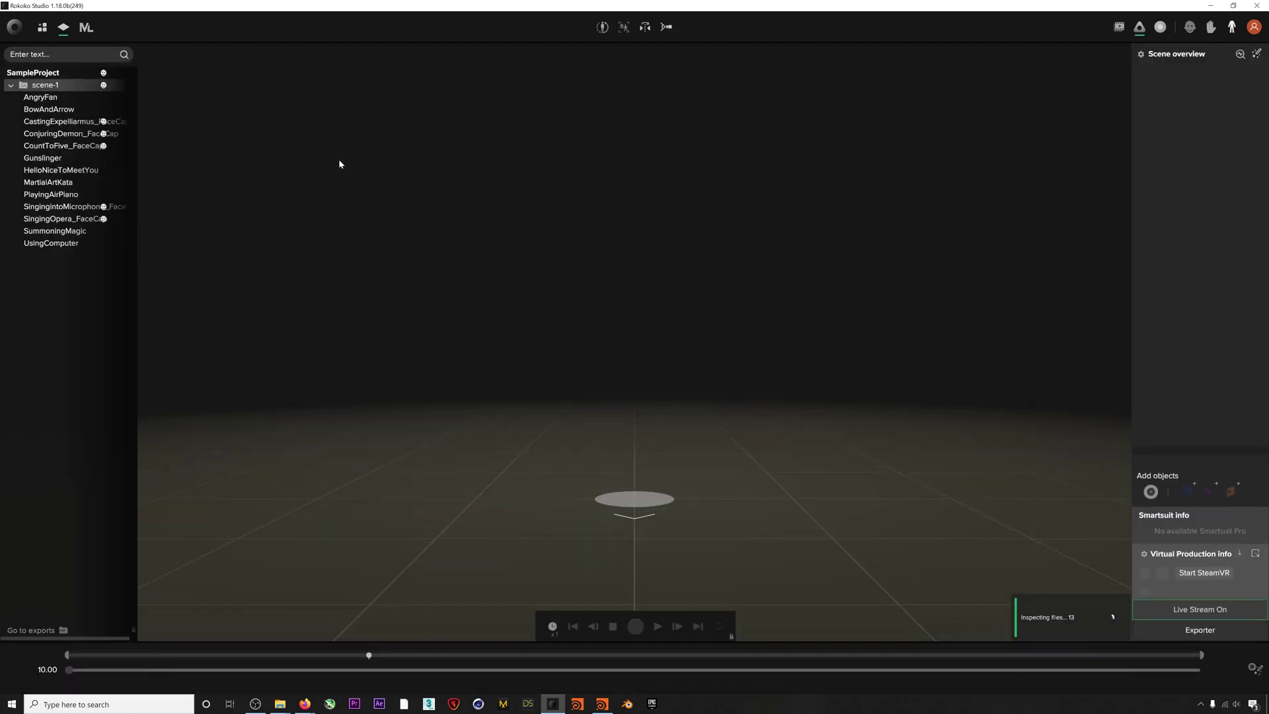
click(59, 160)
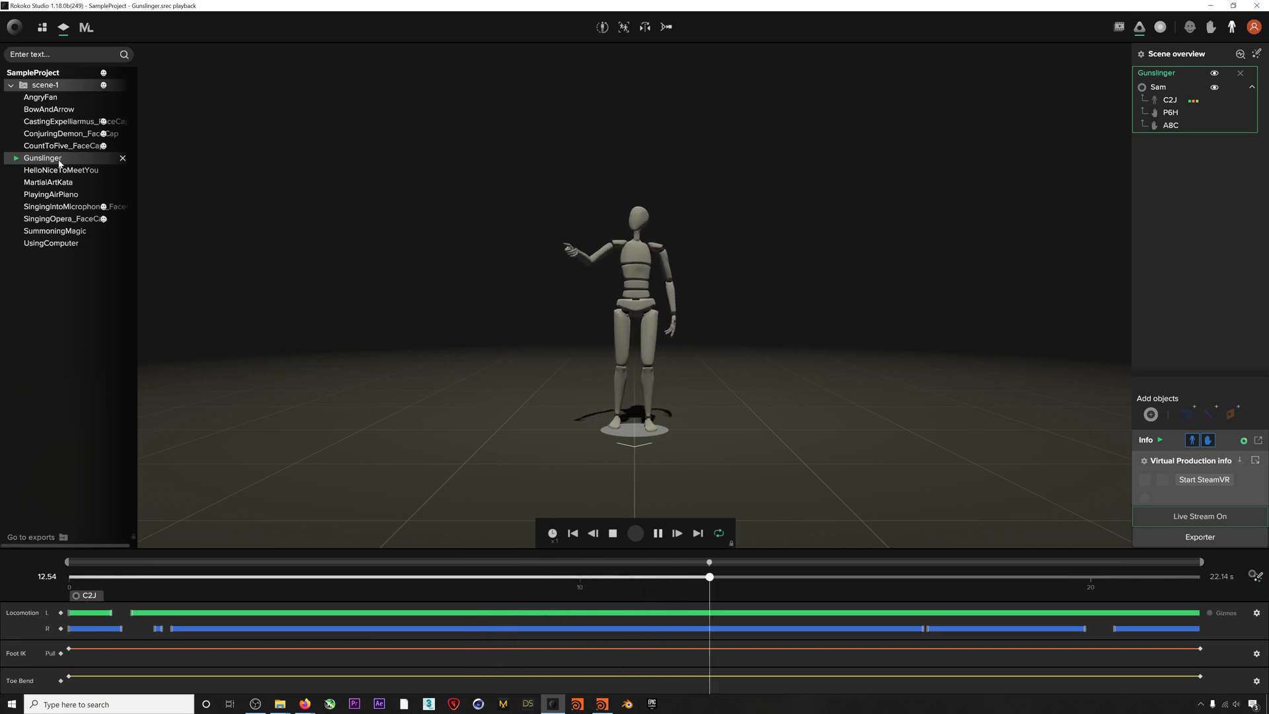
click(659, 538)
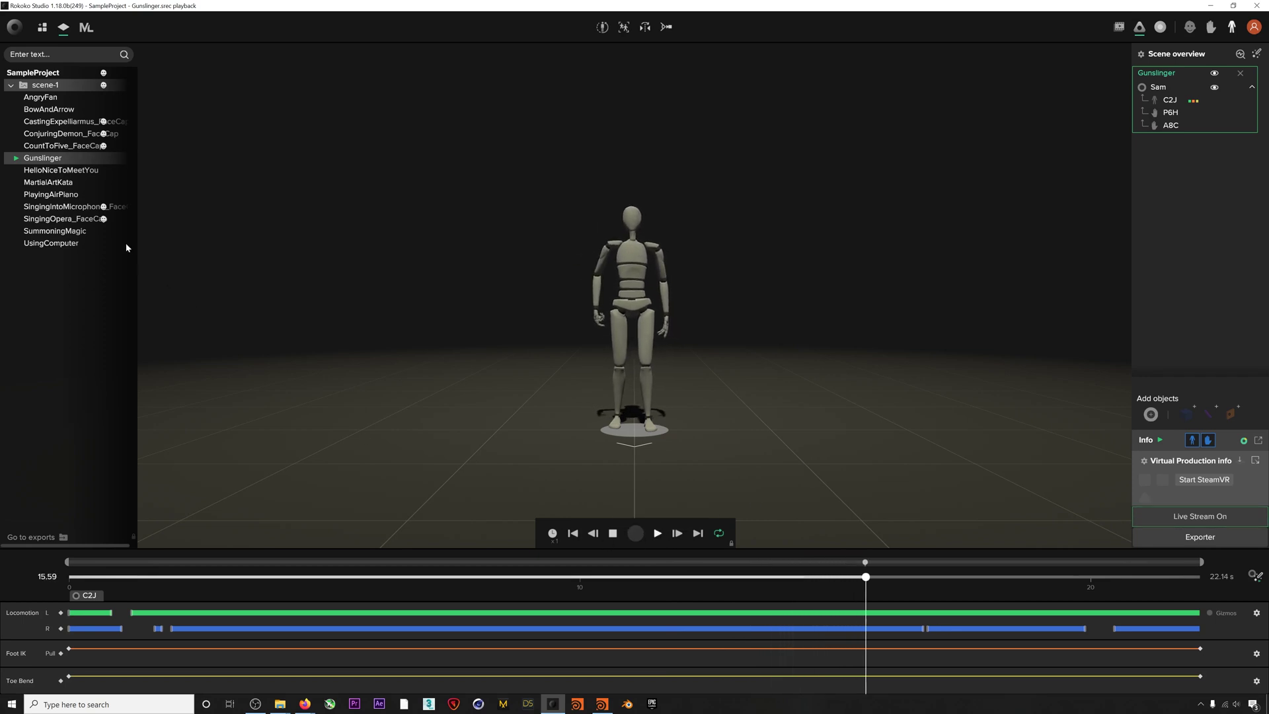
- Open the export options for the Gunslinger take and toggle the Body Mesh data for the FBX export
right_click(52, 162)
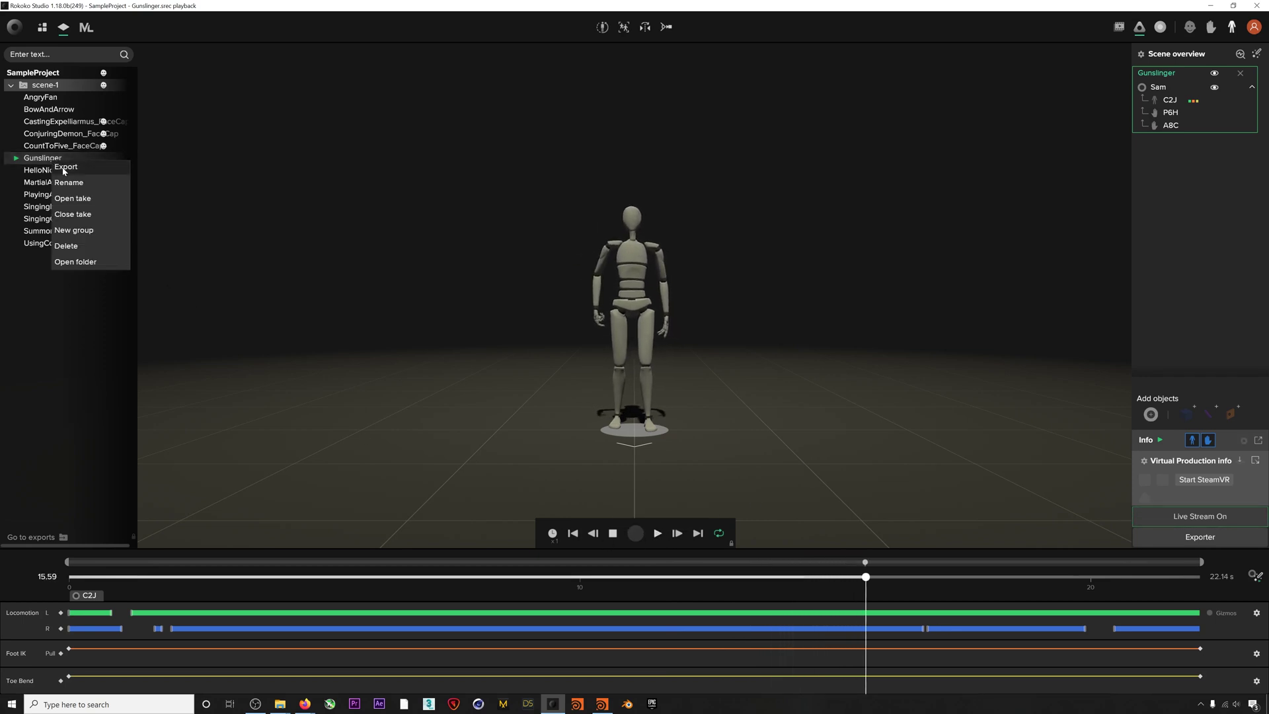
click(64, 167)
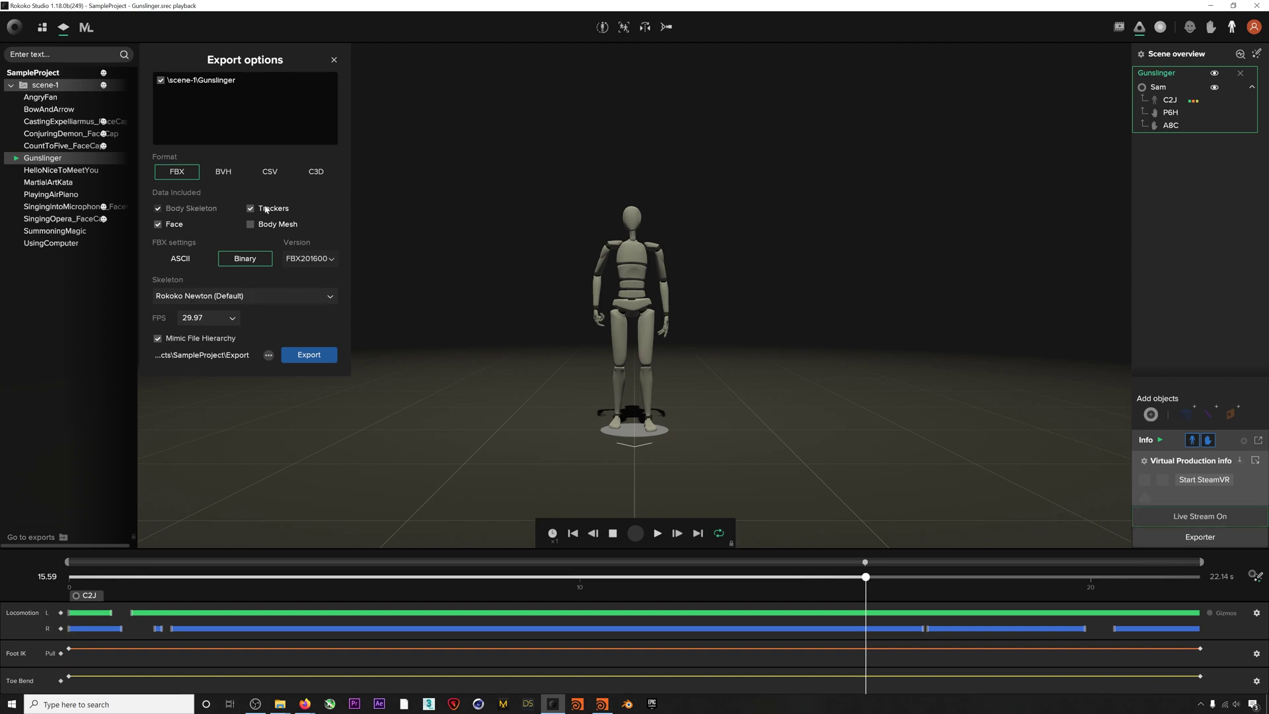
click(251, 225)
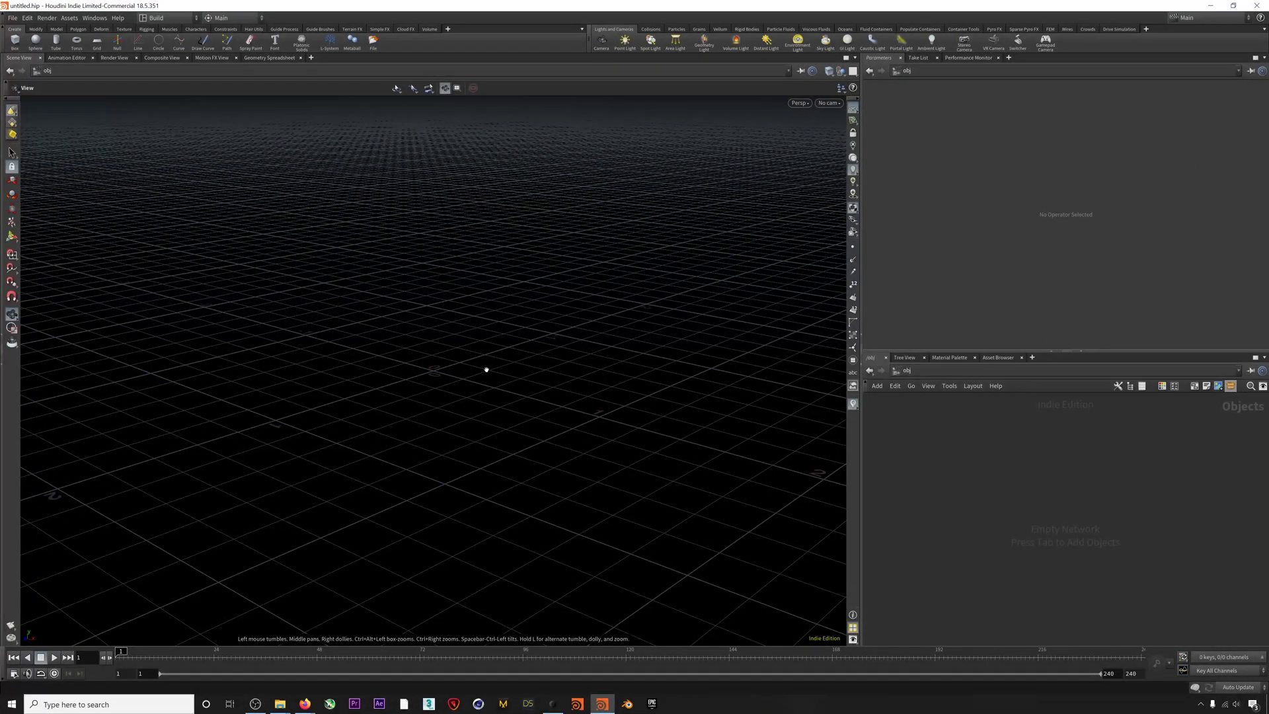
- Switch to Houdini and create a Geometry object named GEO_character
key(Tab)
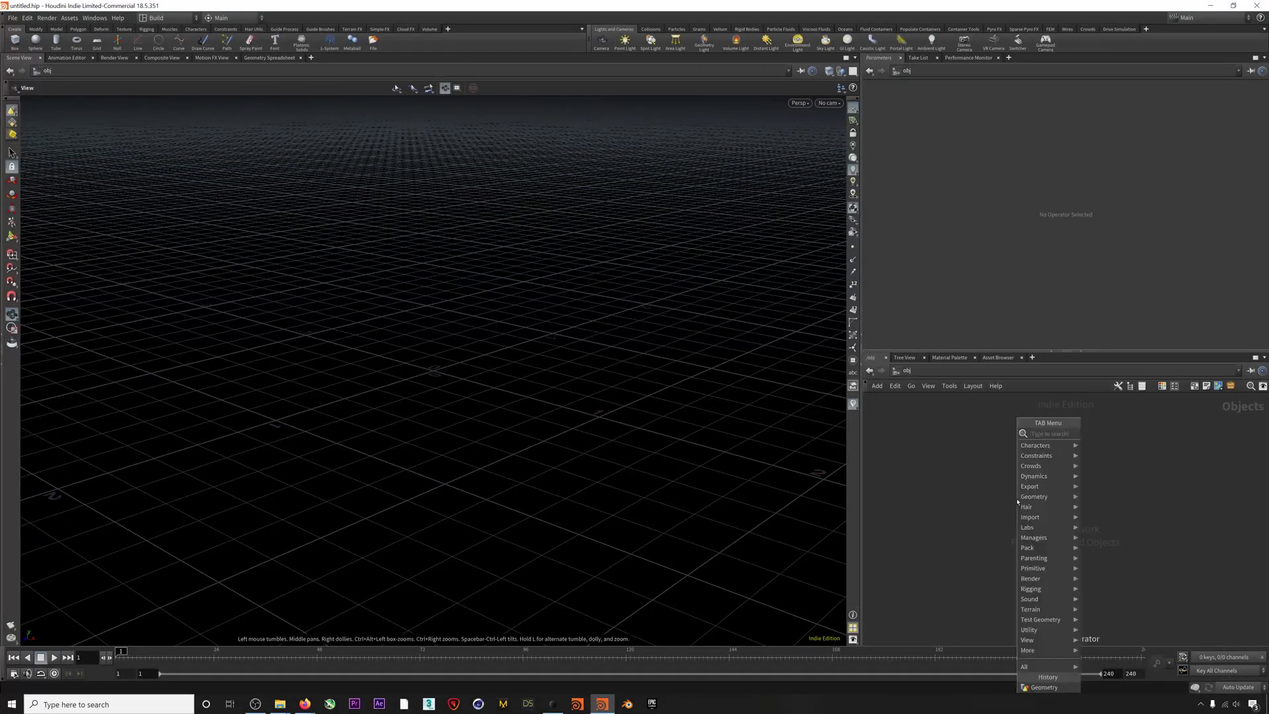
text(geo)
key(Return)
click(1017, 501)
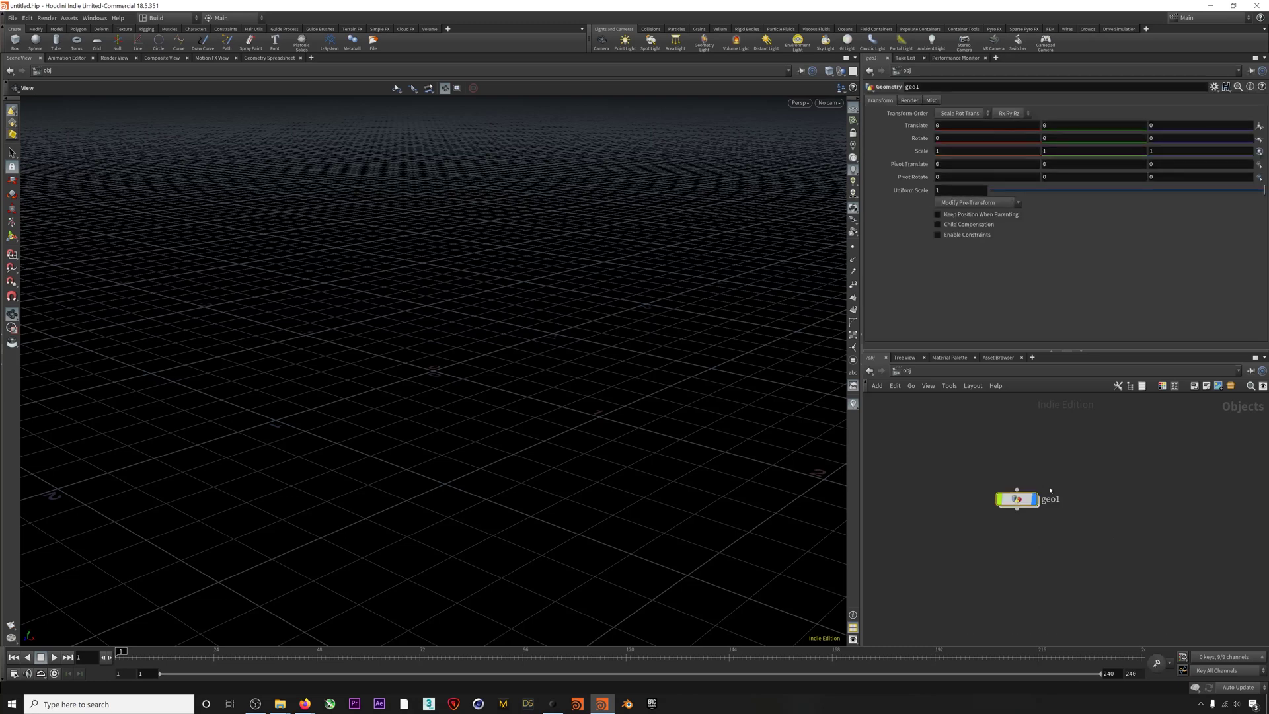
double_click(1065, 496)
text(GEO_character)
key(Return)
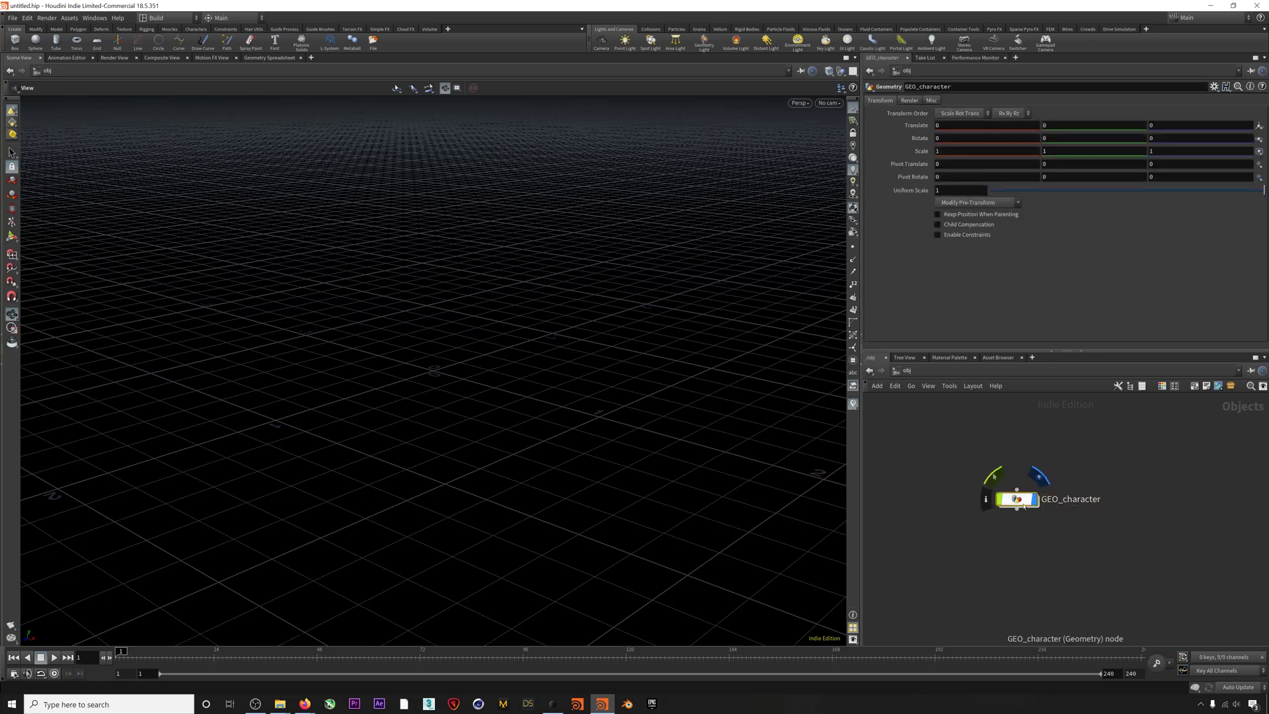
- Enter the GEO_character network and add an FBX Animation Import node
double_click(1039, 492)
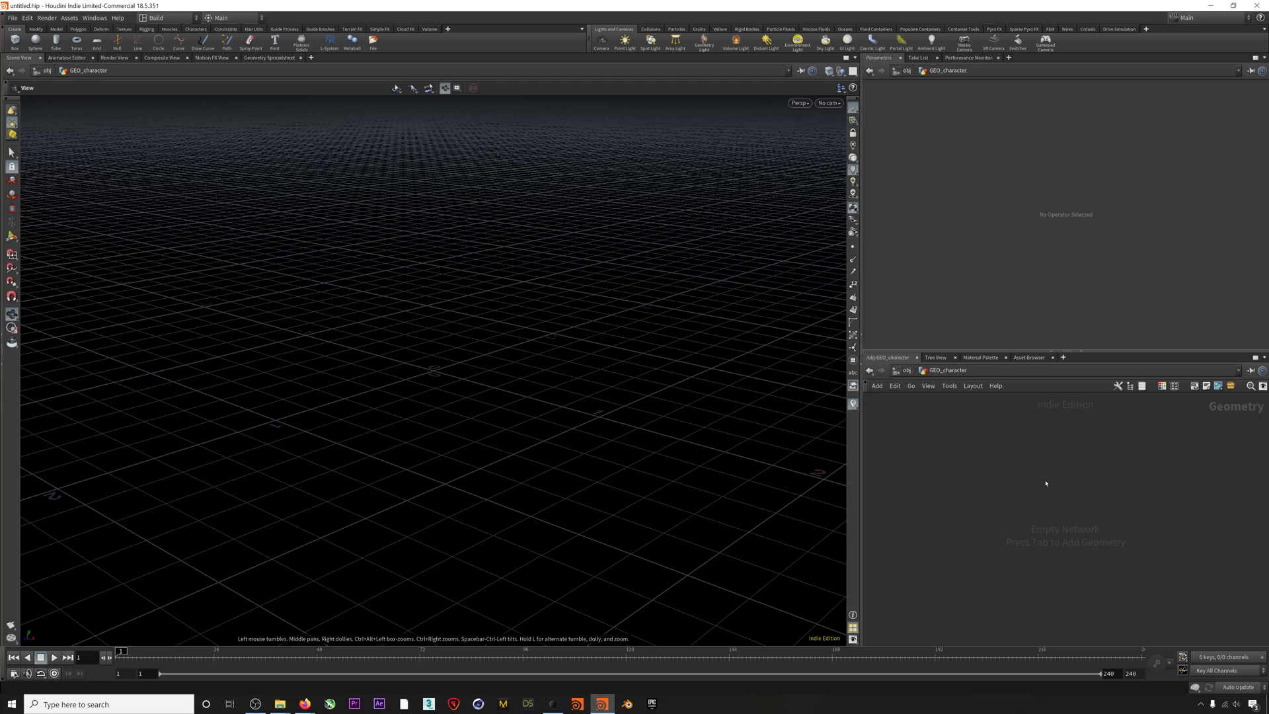
key(Tab)
text(fbx animatio)
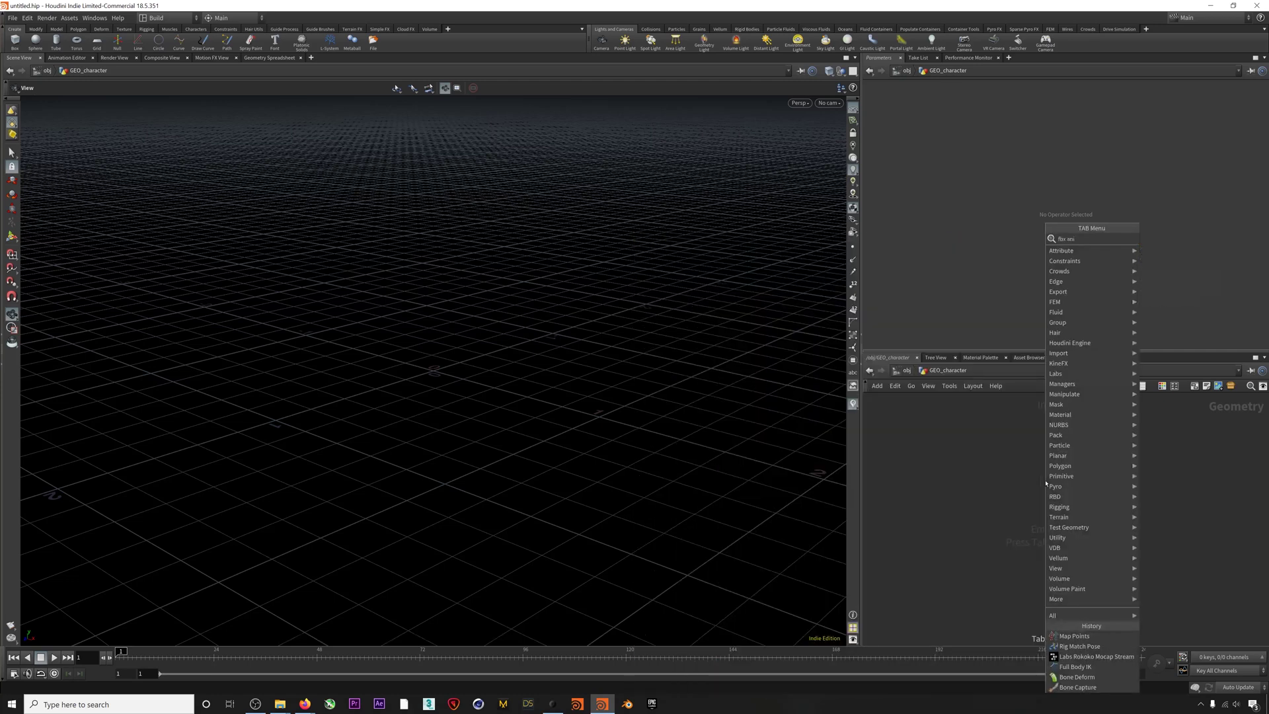
key(Return)
click(1045, 482)
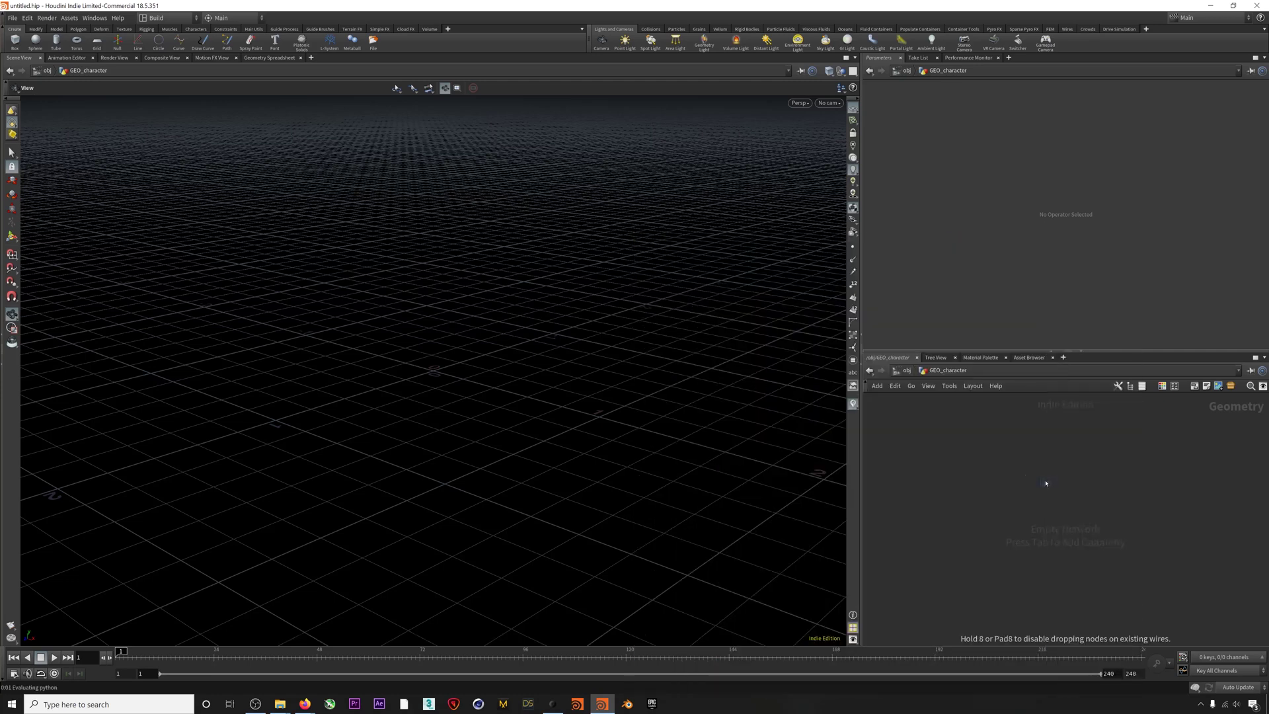
drag(1046, 483, 1103, 483)
click(1118, 484)
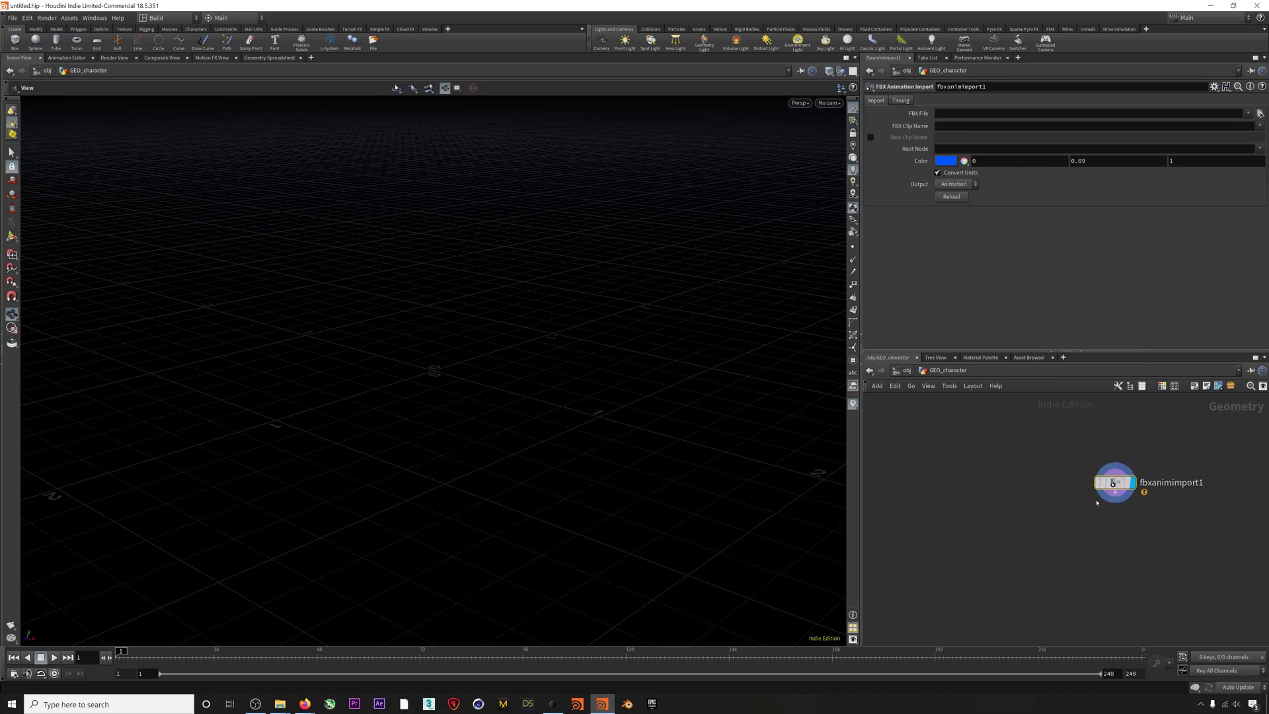
- Load Gunslinger_DEFAULT_C2J.fbx from the SampleProject export folder into the animation import node
click(1259, 114)
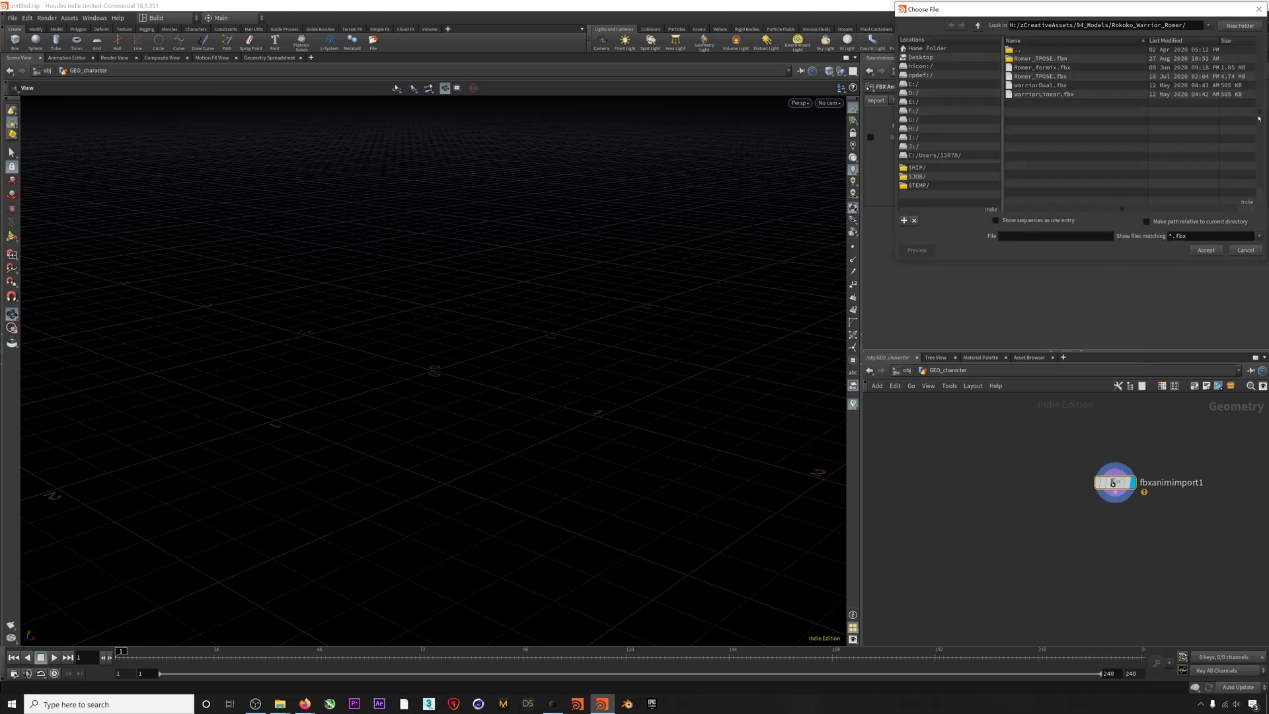
click(916, 168)
double_click(1033, 86)
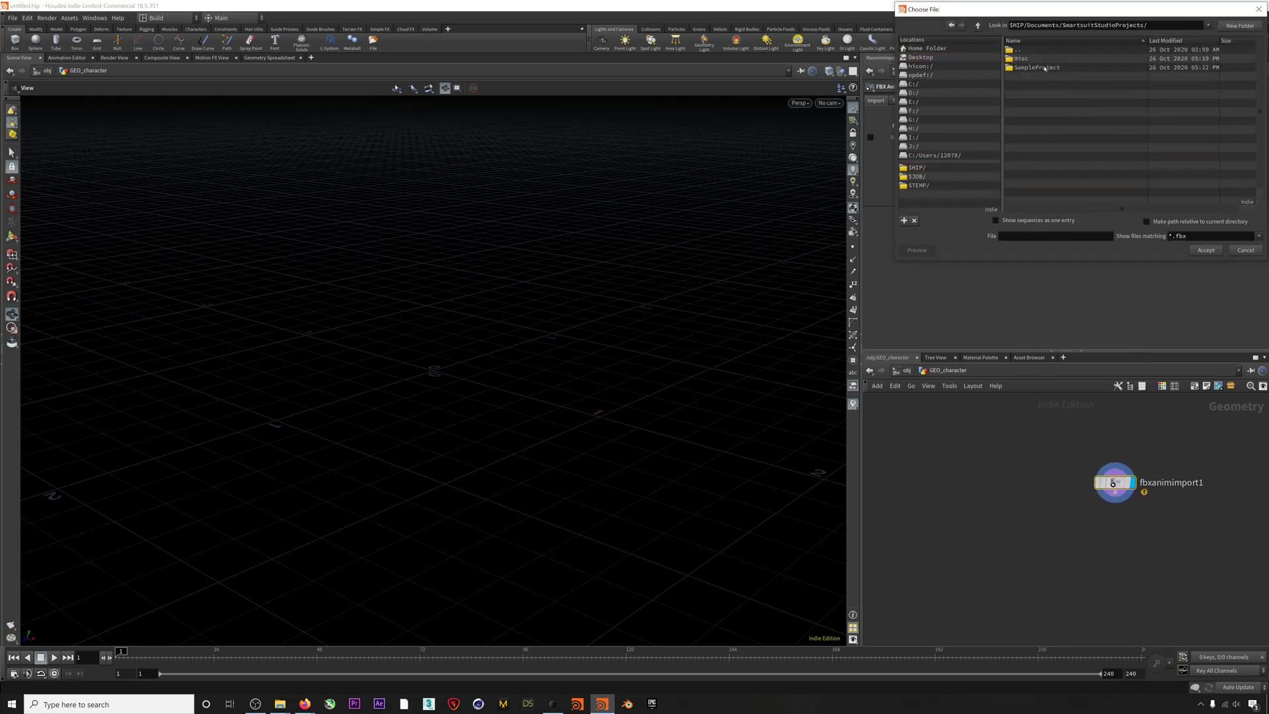
double_click(1046, 67)
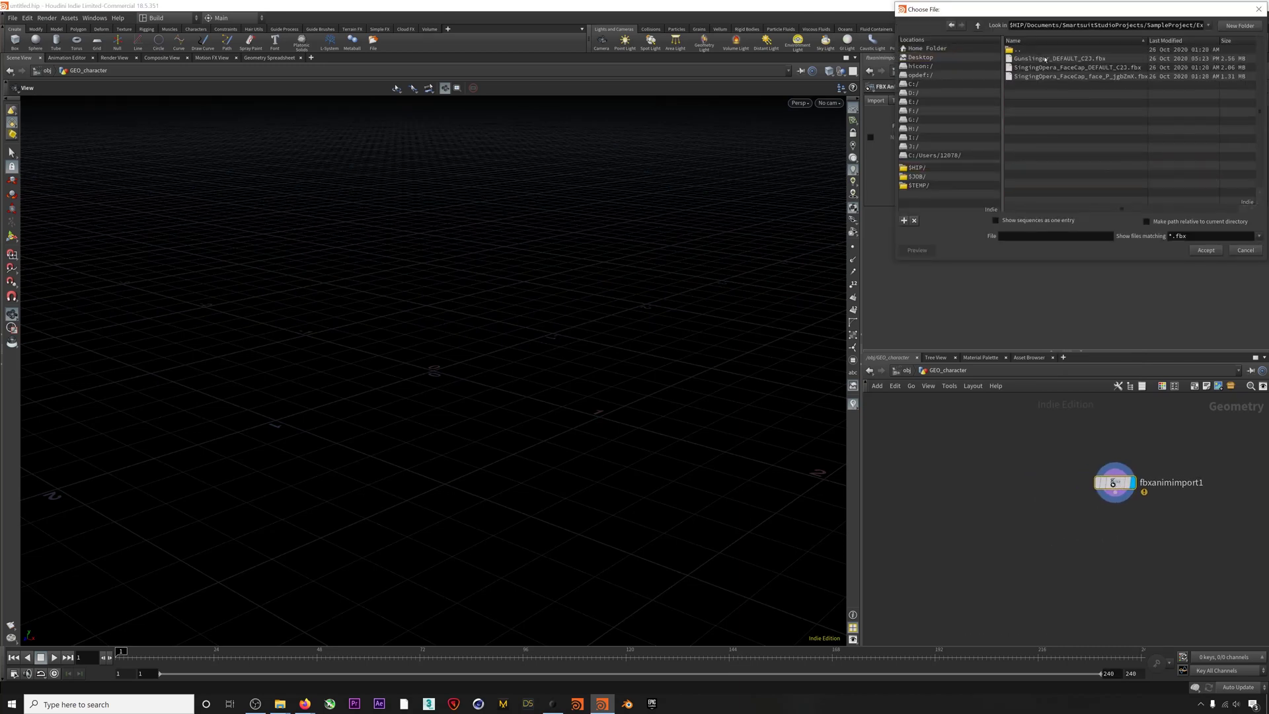
click(1045, 59)
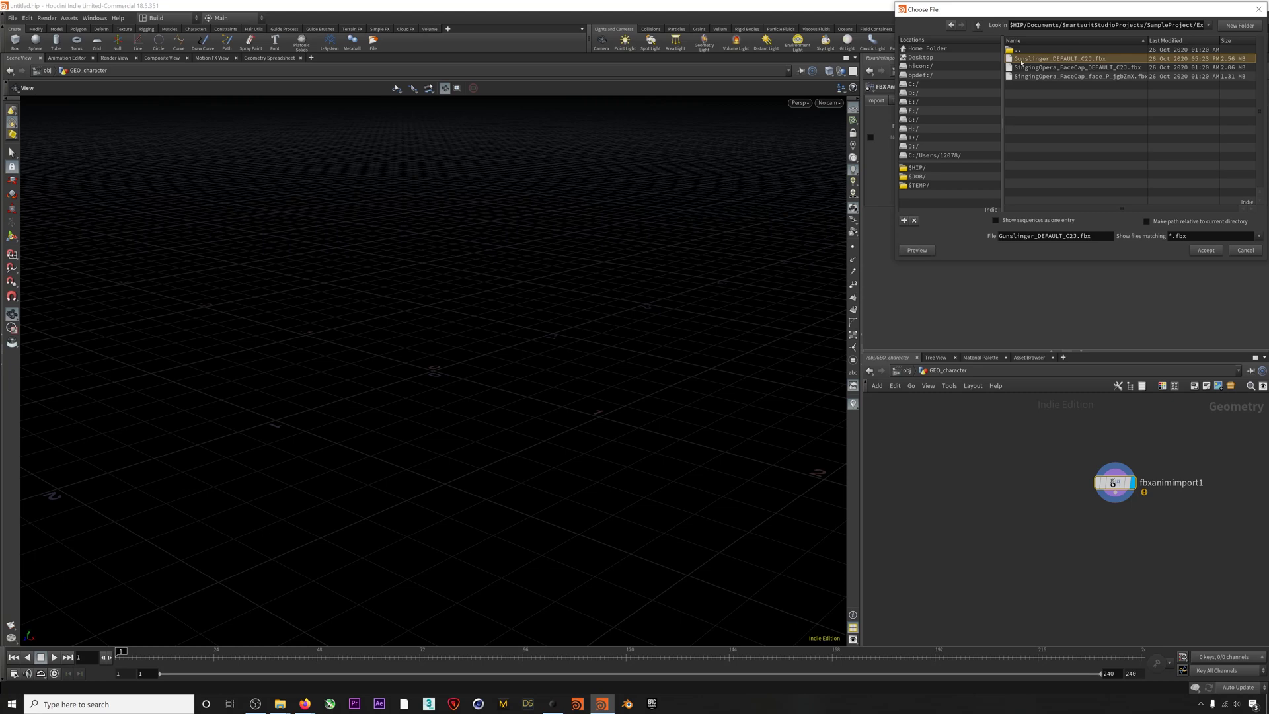
click(1206, 250)
- Play back the imported mocap skeleton and check its motion in the viewport
middle_drag(526, 301, 516, 394)
right_drag(536, 357, 472, 390)
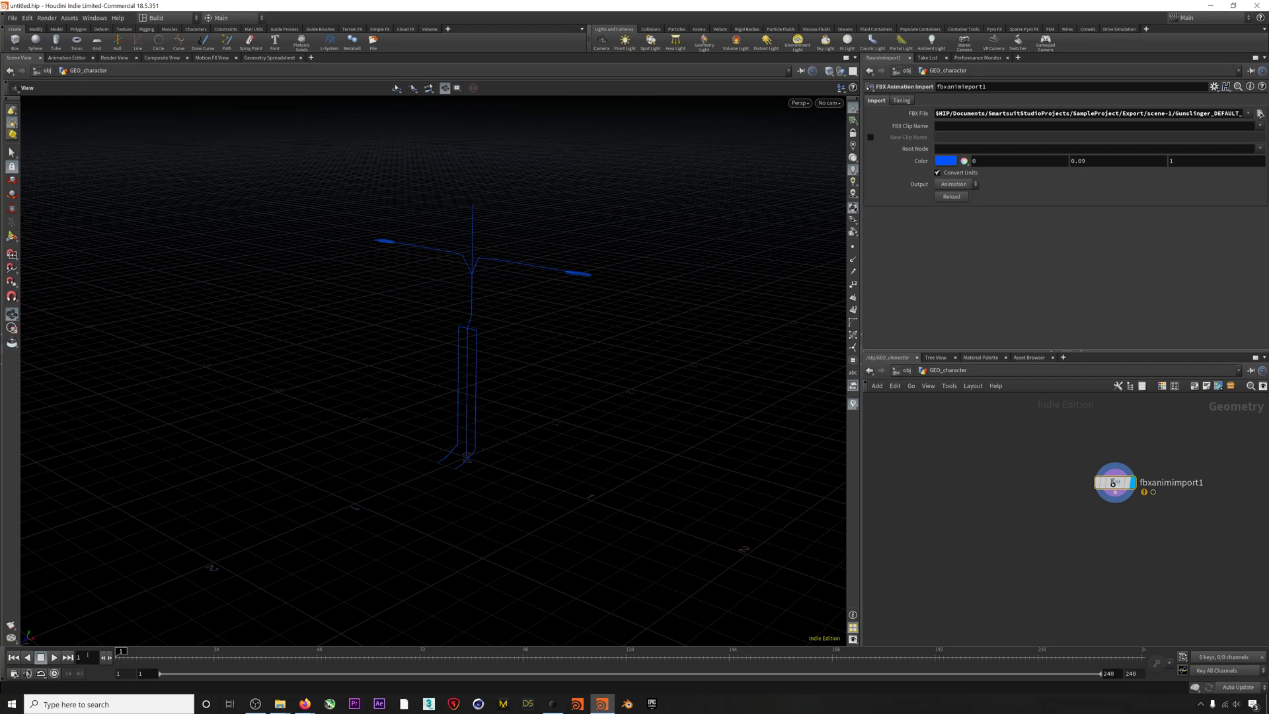
click(54, 656)
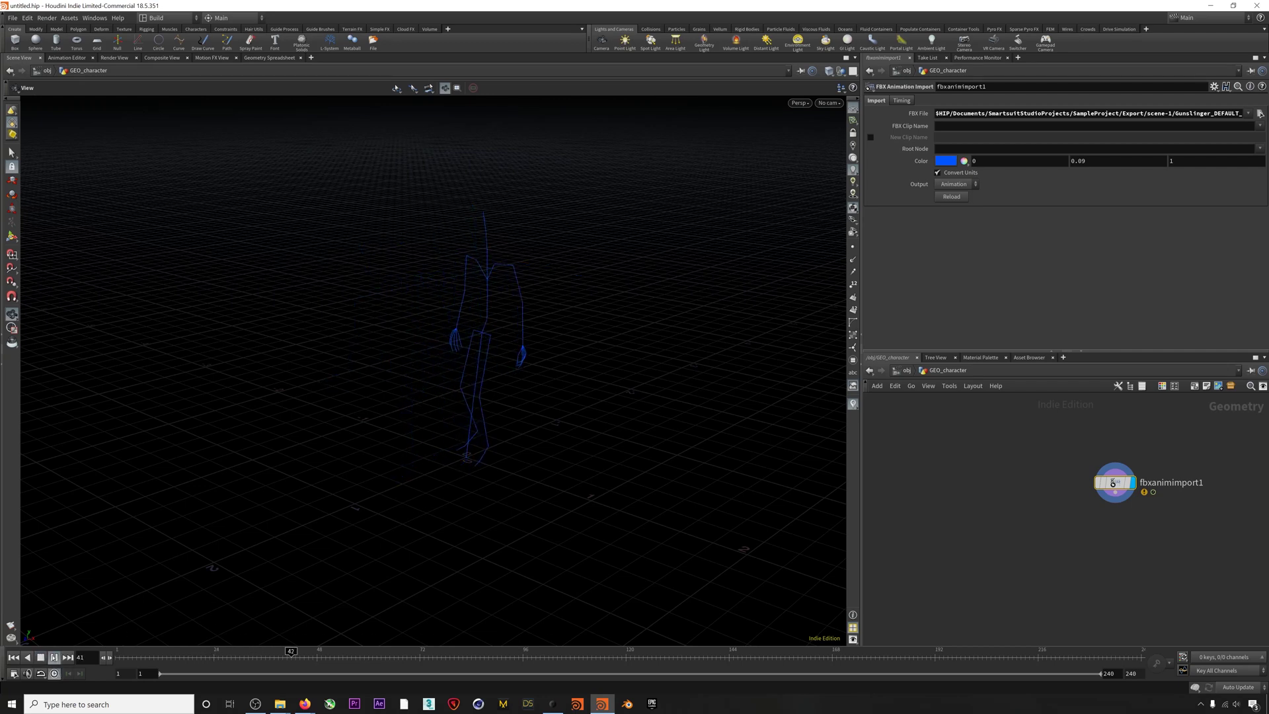
drag(490, 469, 569, 445)
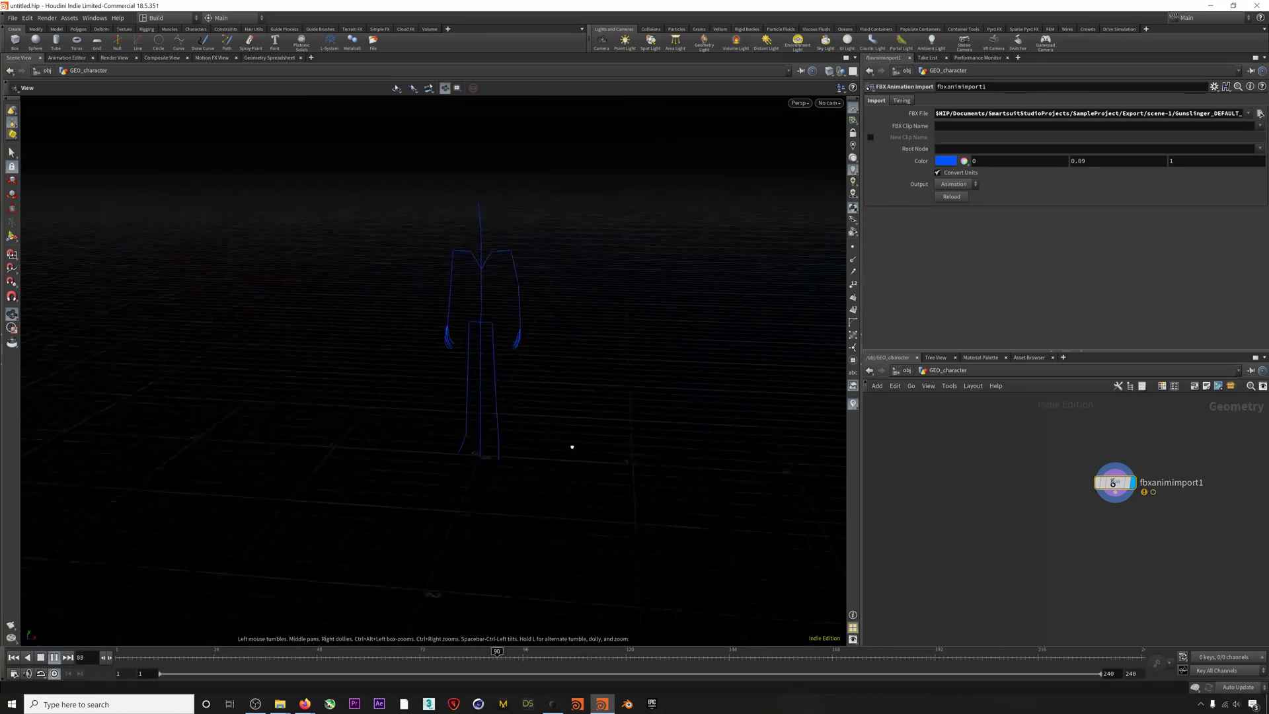
- Set the global animation end frame to 500 and scrub the timeline to frame 38
double_click(1135, 674)
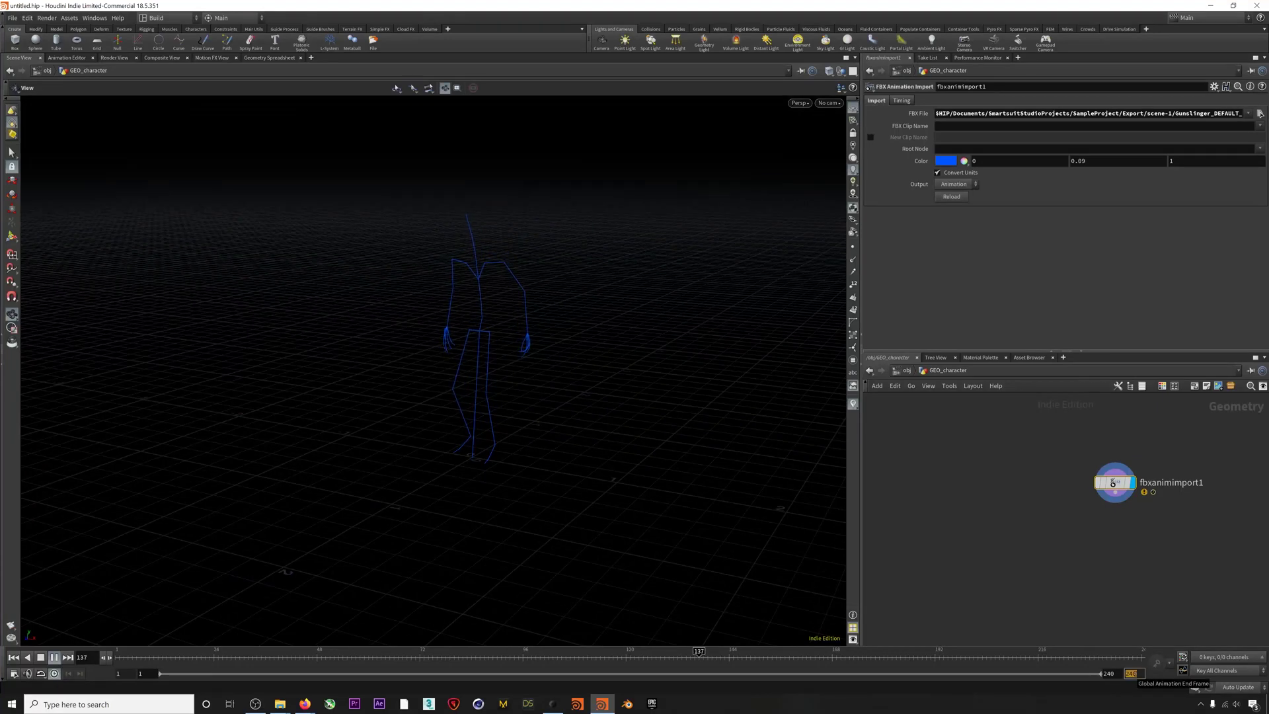
text(500)
key(Return)
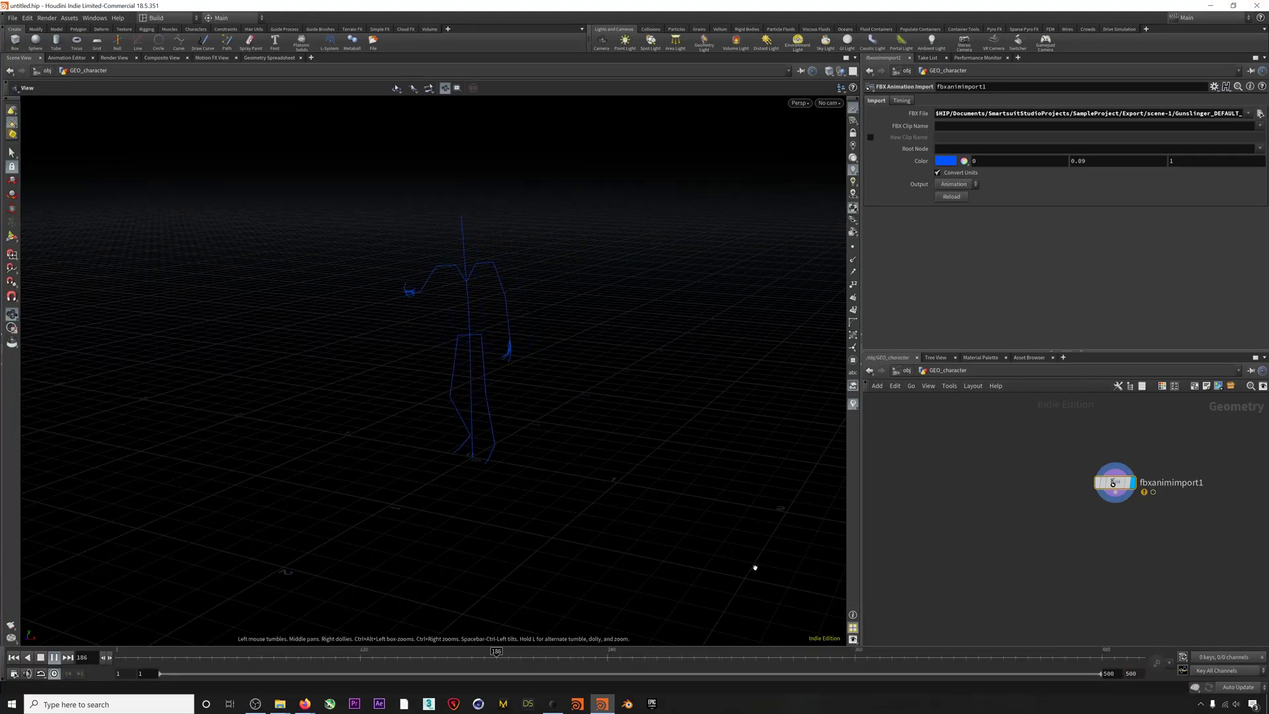
drag(553, 655, 190, 656)
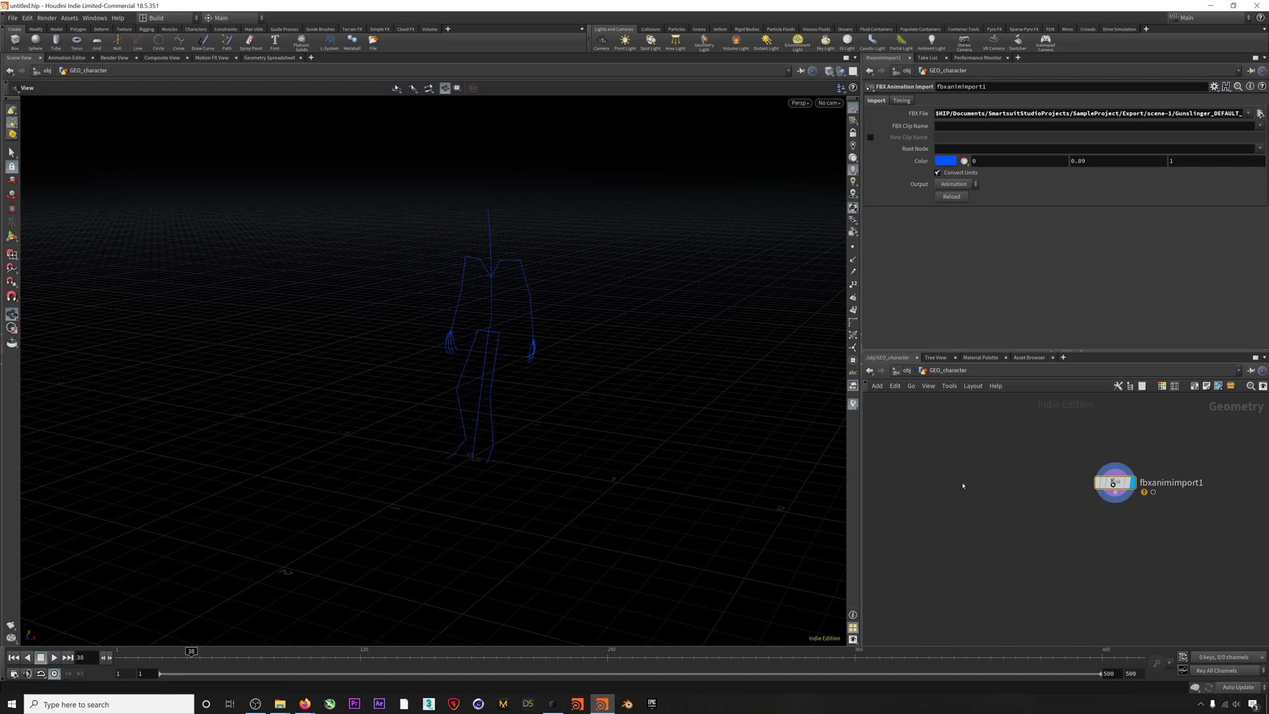
- Add an FBX Character Import node beside the animation import node
key(Tab)
text(fbx charac)
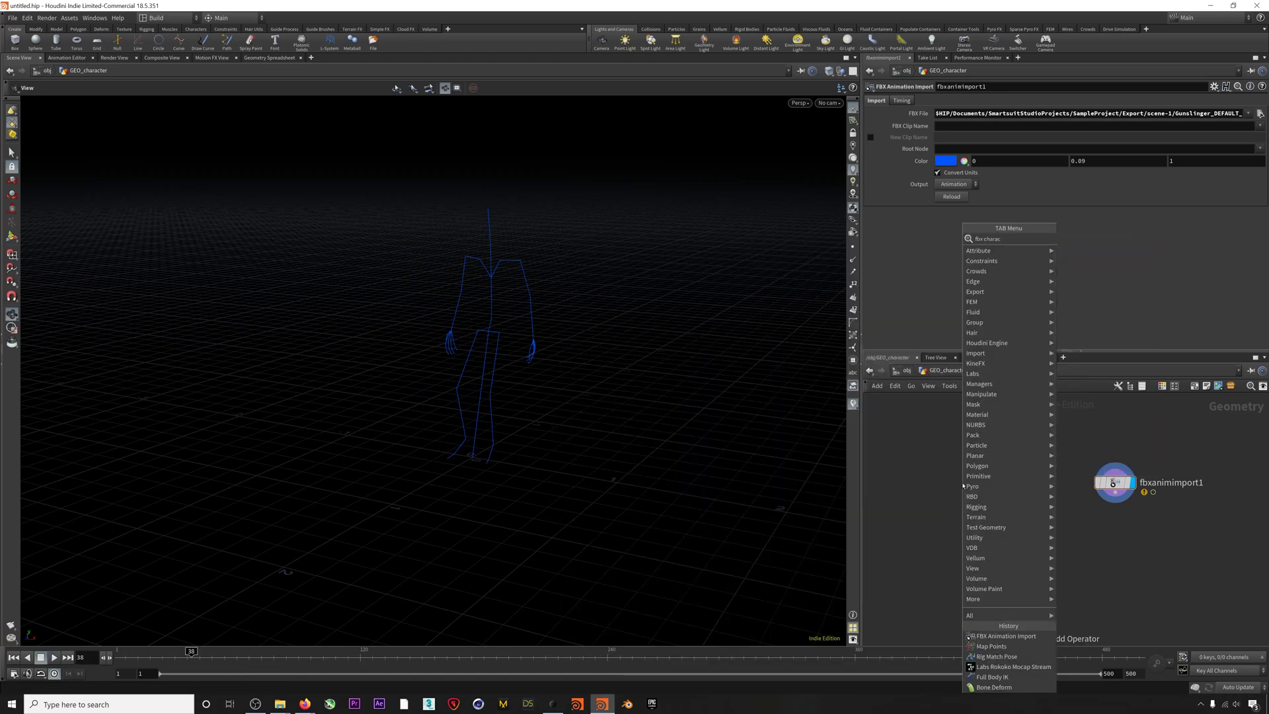
key(Return)
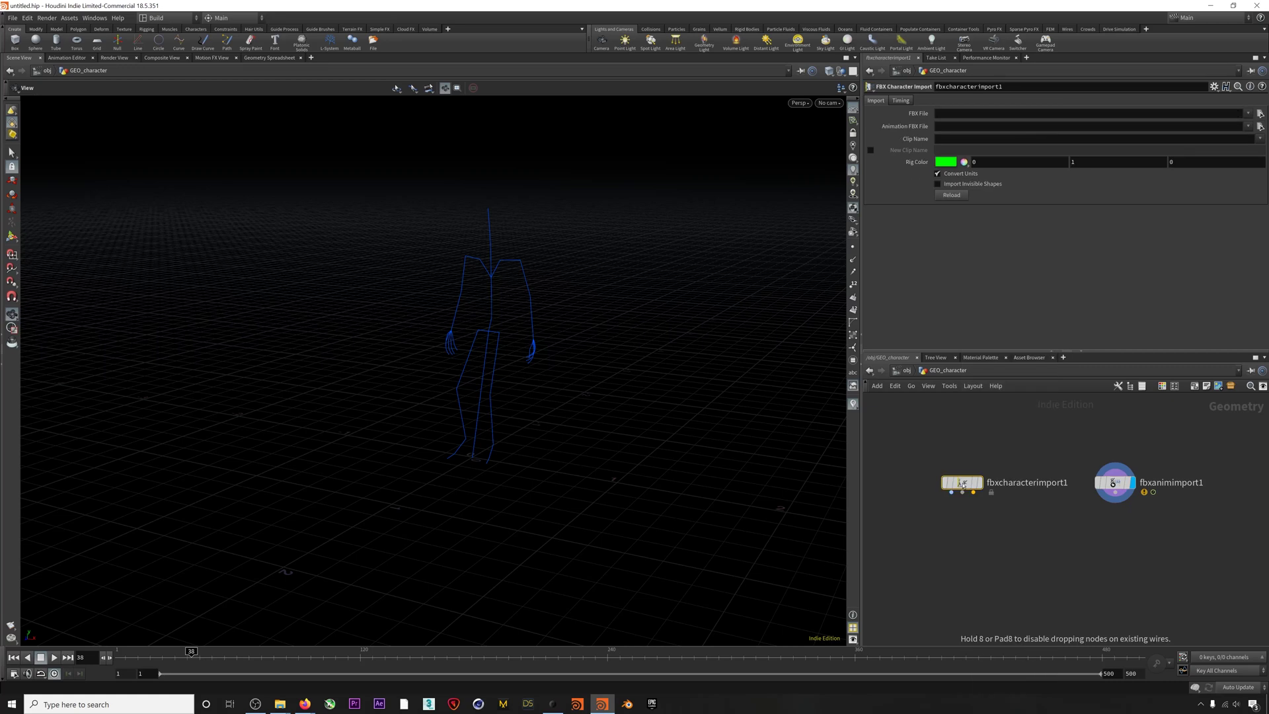
- Load Romer_TPOSE.fbx into the character import node and display the character in the viewport
click(1260, 114)
scroll(1029, 144, up, 4)
scroll(1029, 143, down, 1)
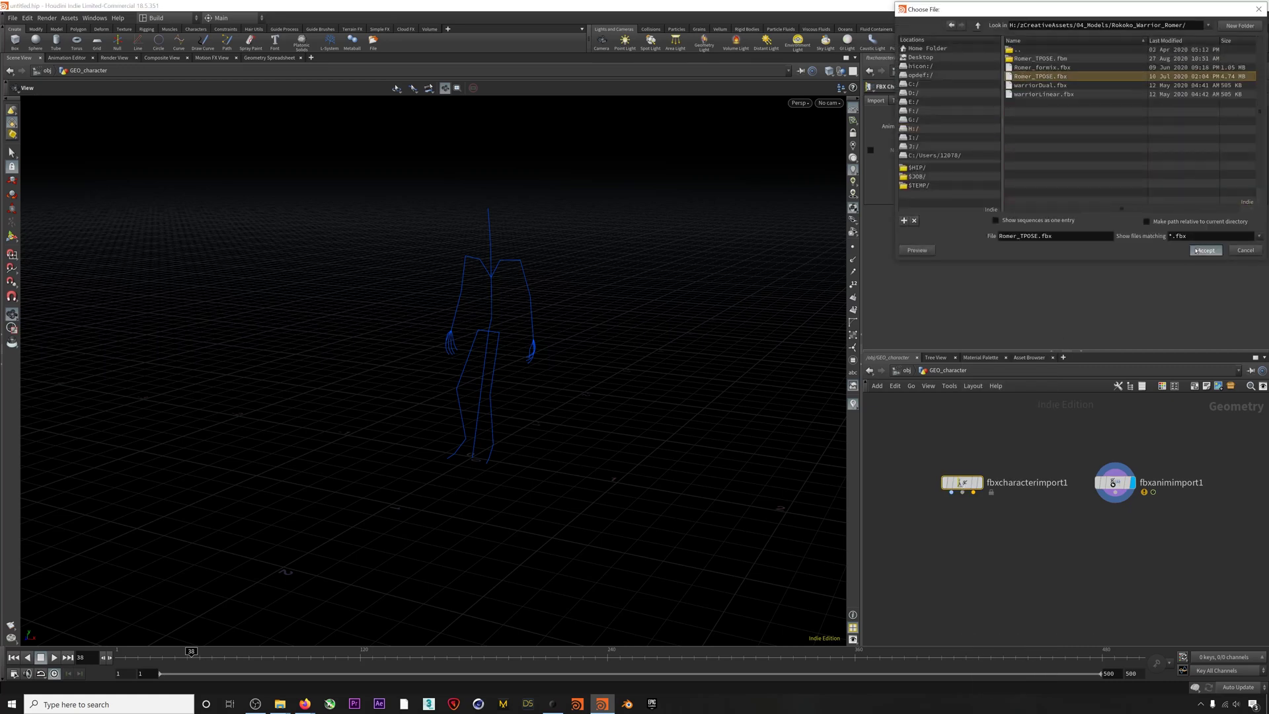
click(1204, 250)
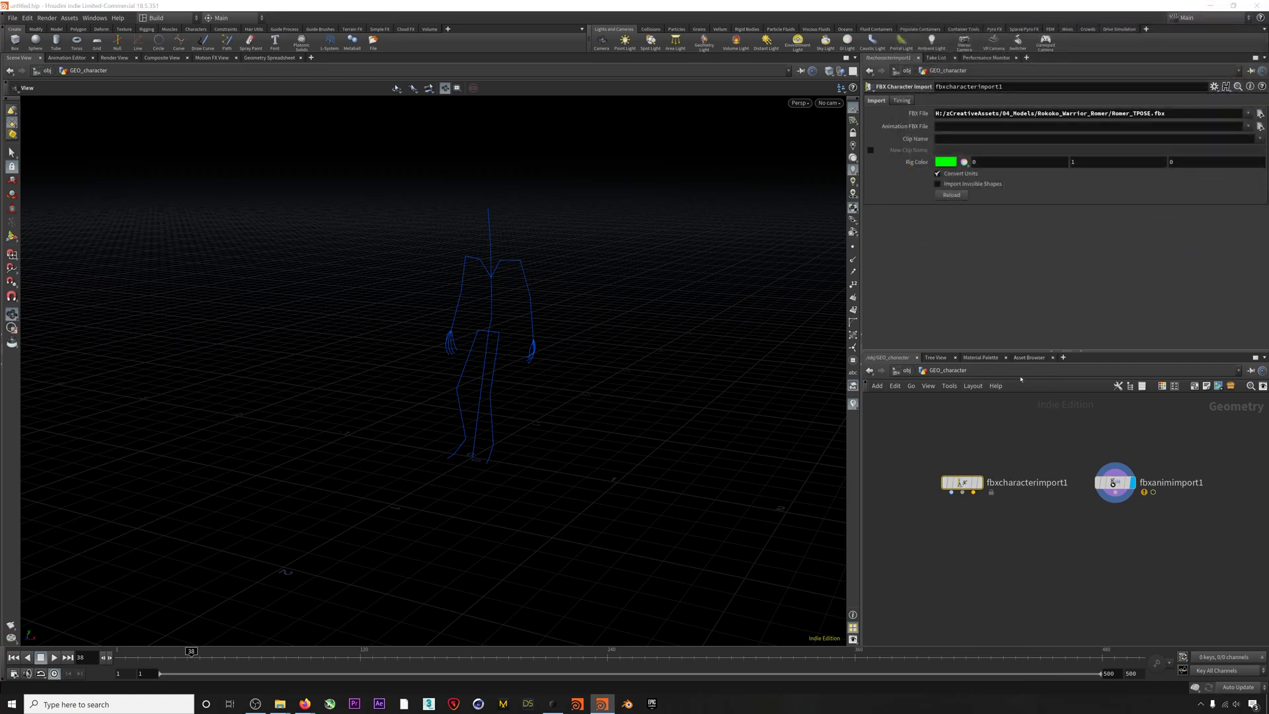
click(978, 481)
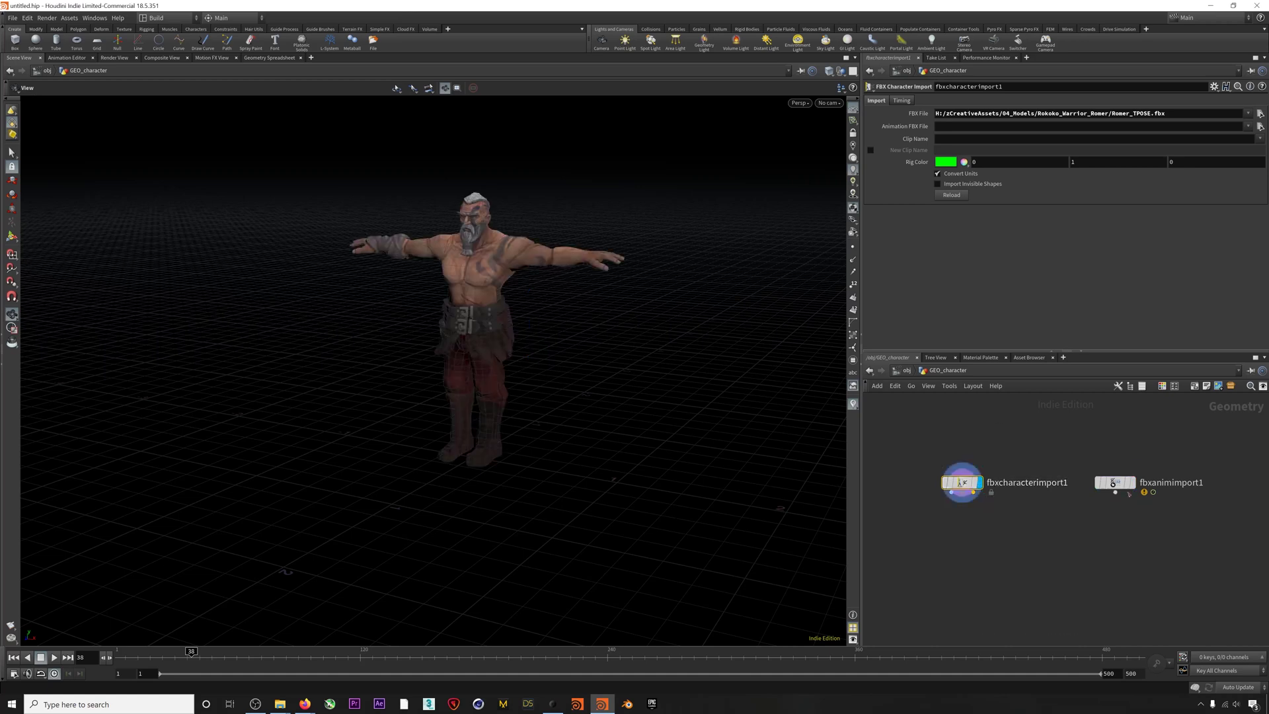
drag(570, 348, 529, 303)
middle_drag(529, 303, 486, 333)
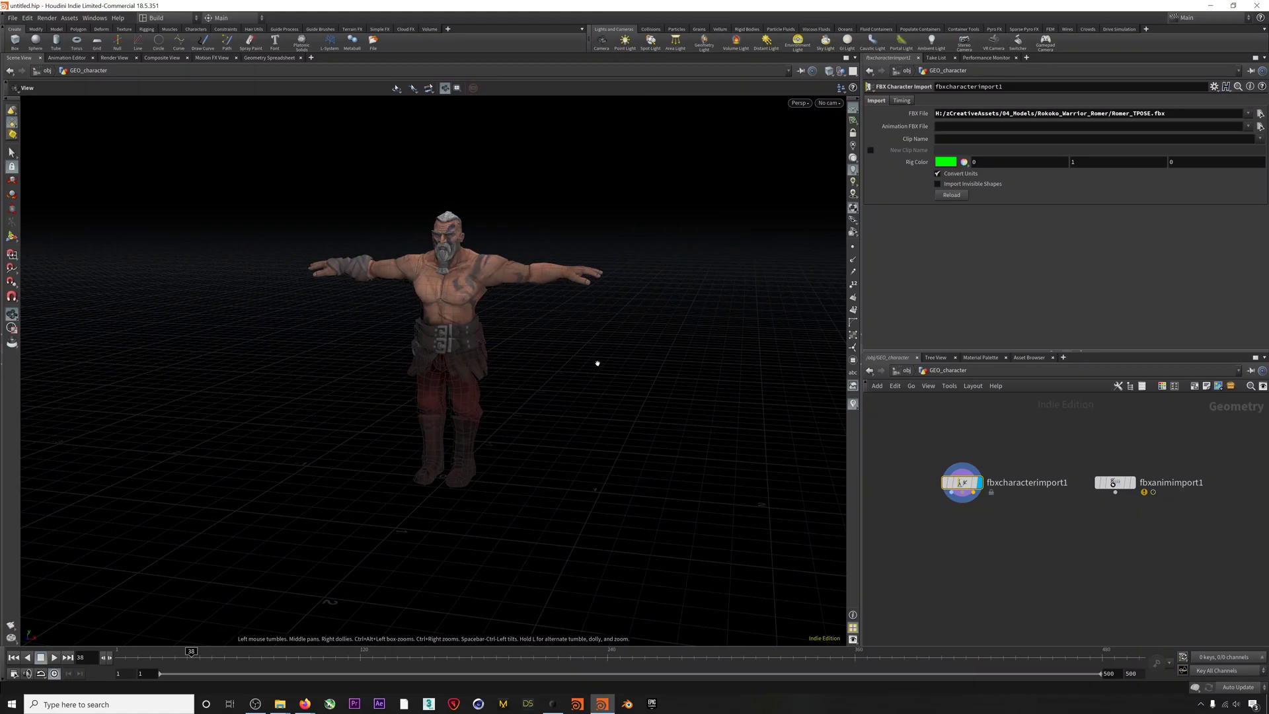
drag(597, 363, 483, 326)
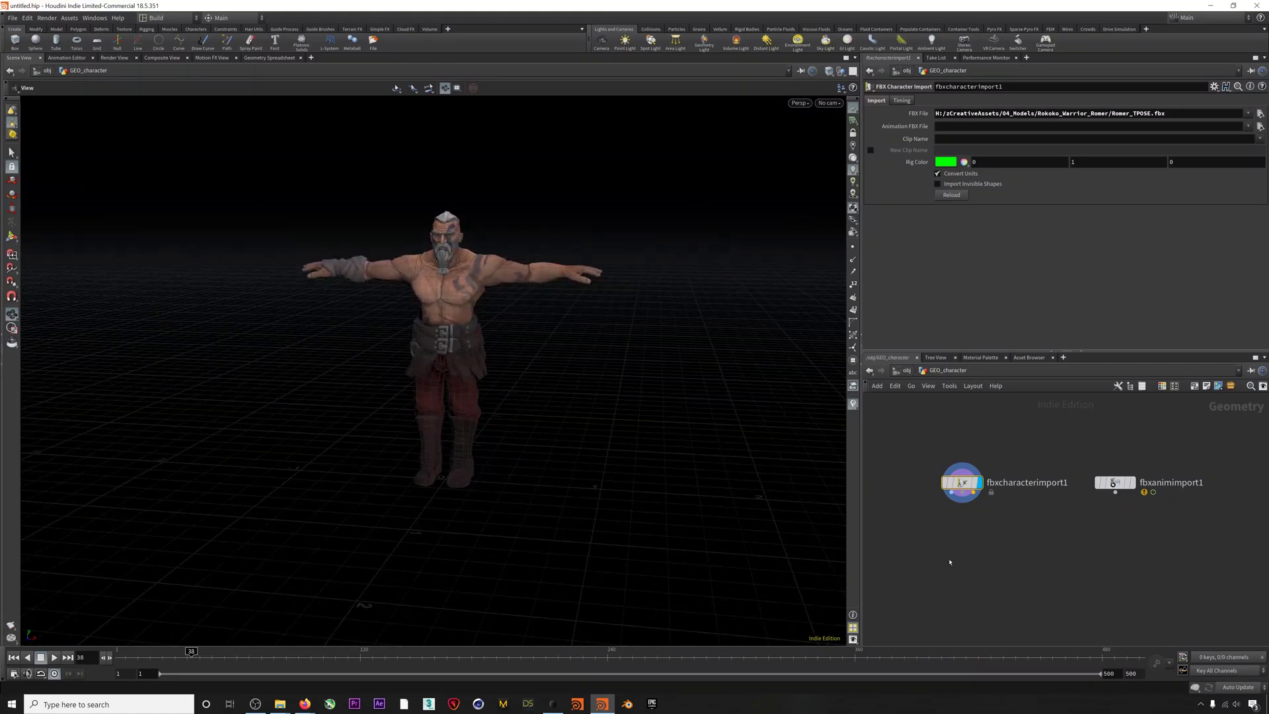
- Add a Bone Deform node below the character import and wire its three inputs to the import's three outputs
key(Tab)
text(bo)
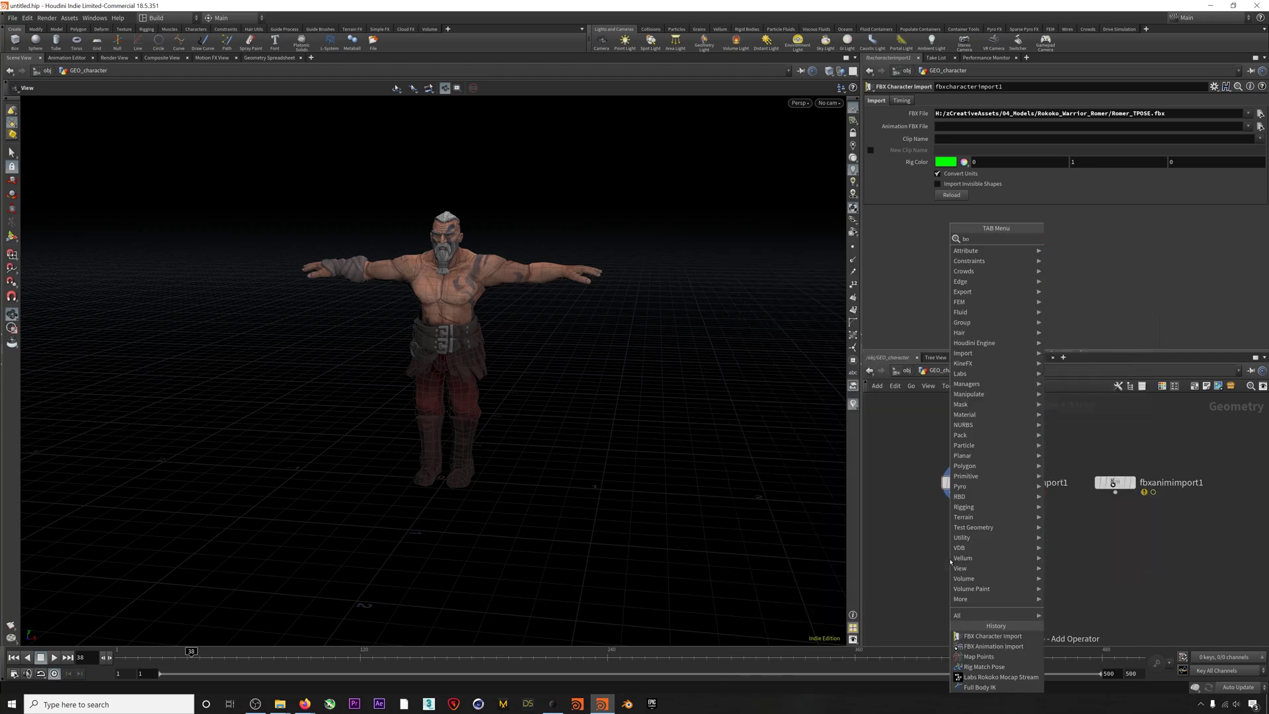
text(nede)
key(Return)
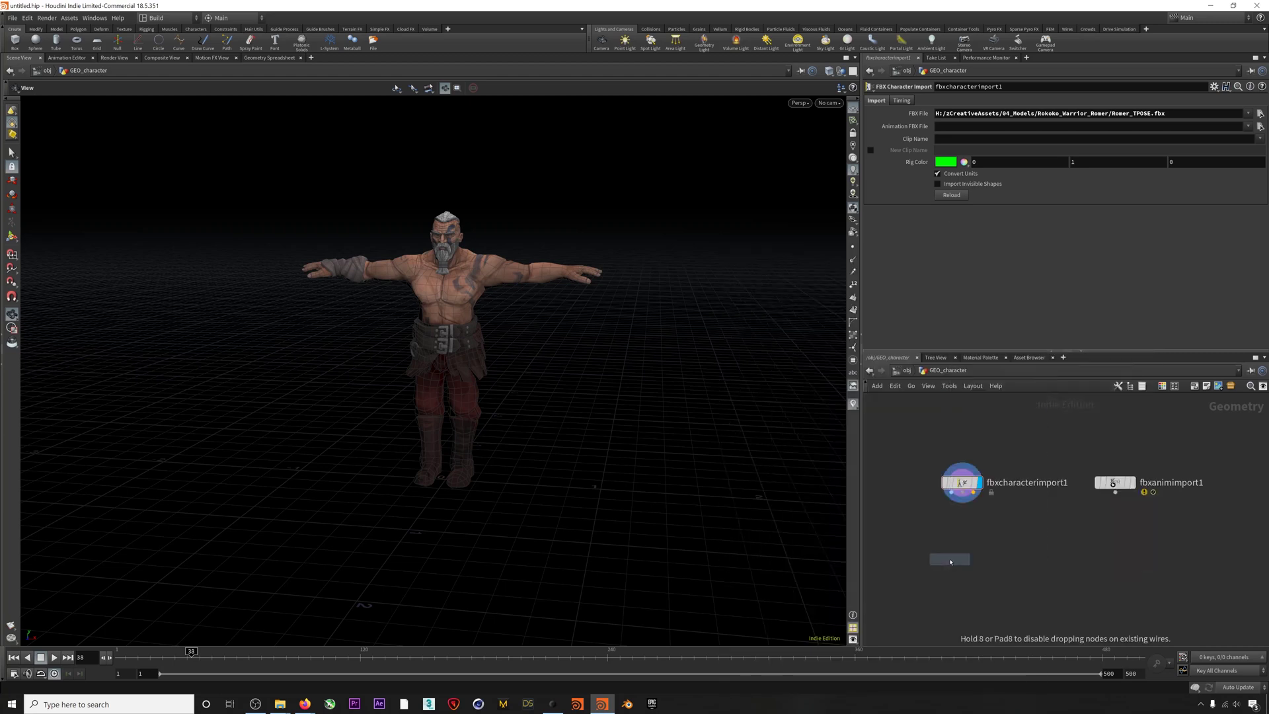
click(968, 621)
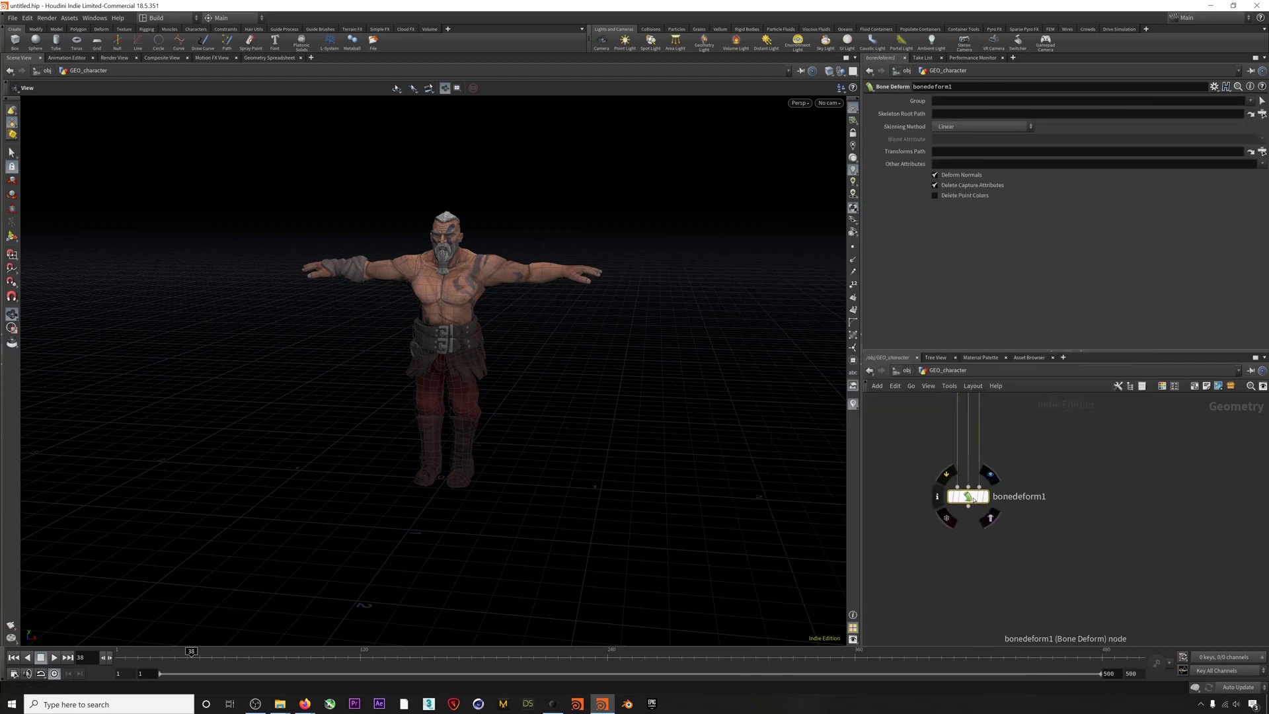
drag(968, 497, 969, 545)
- Add a Rig Match Pose node, wiring the character import's third output to its first input and the animation import to its second
scroll(1042, 493, down, 2)
middle_drag(1060, 484, 1077, 544)
key(Tab)
text(rigma)
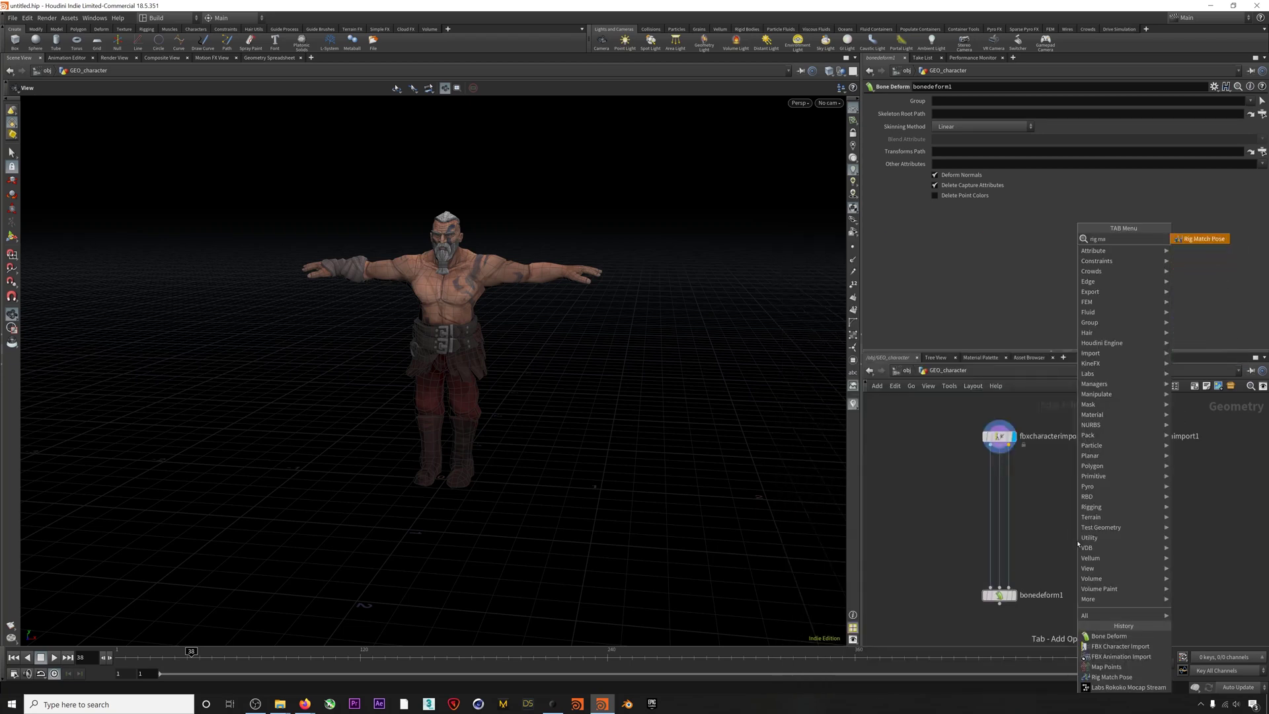
key(Return)
click(1078, 543)
drag(1078, 542, 1071, 492)
drag(1015, 448, 1062, 481)
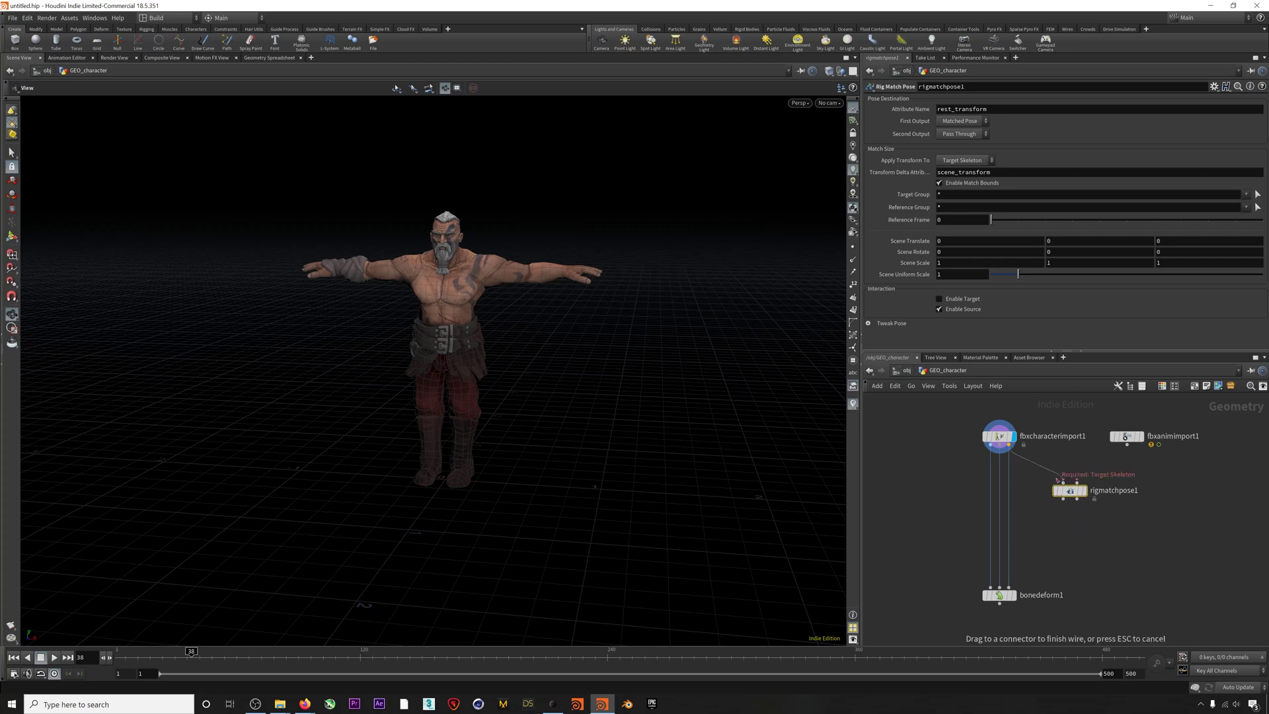
drag(1127, 447, 1077, 481)
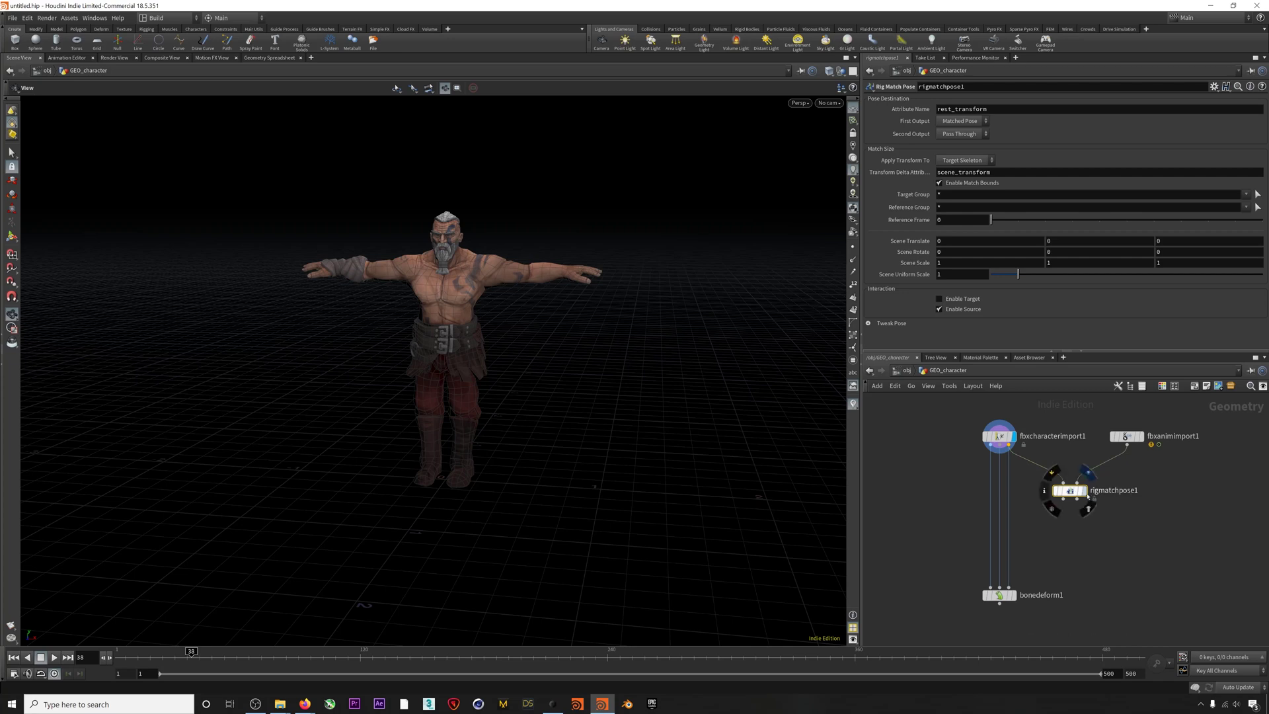
- Display the Rig Match Pose node and activate its joint handles in the viewport, framing the left hand of both skeletons
click(1086, 492)
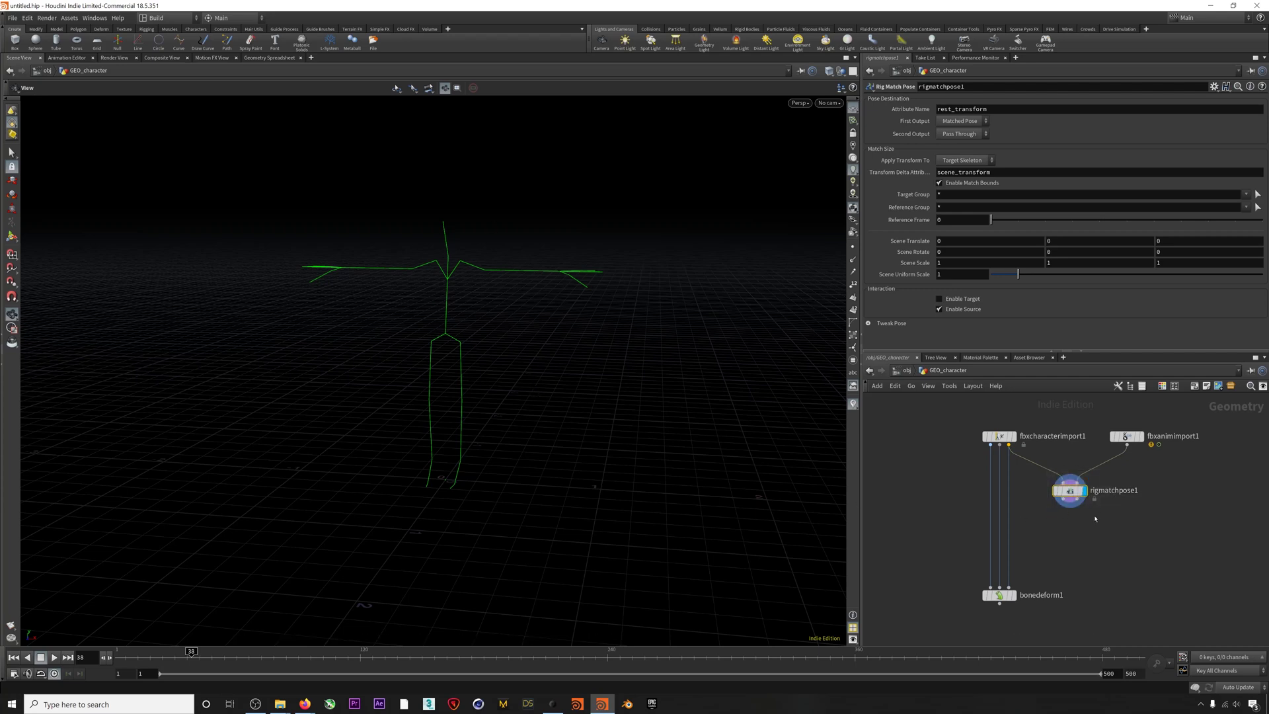
key(Return)
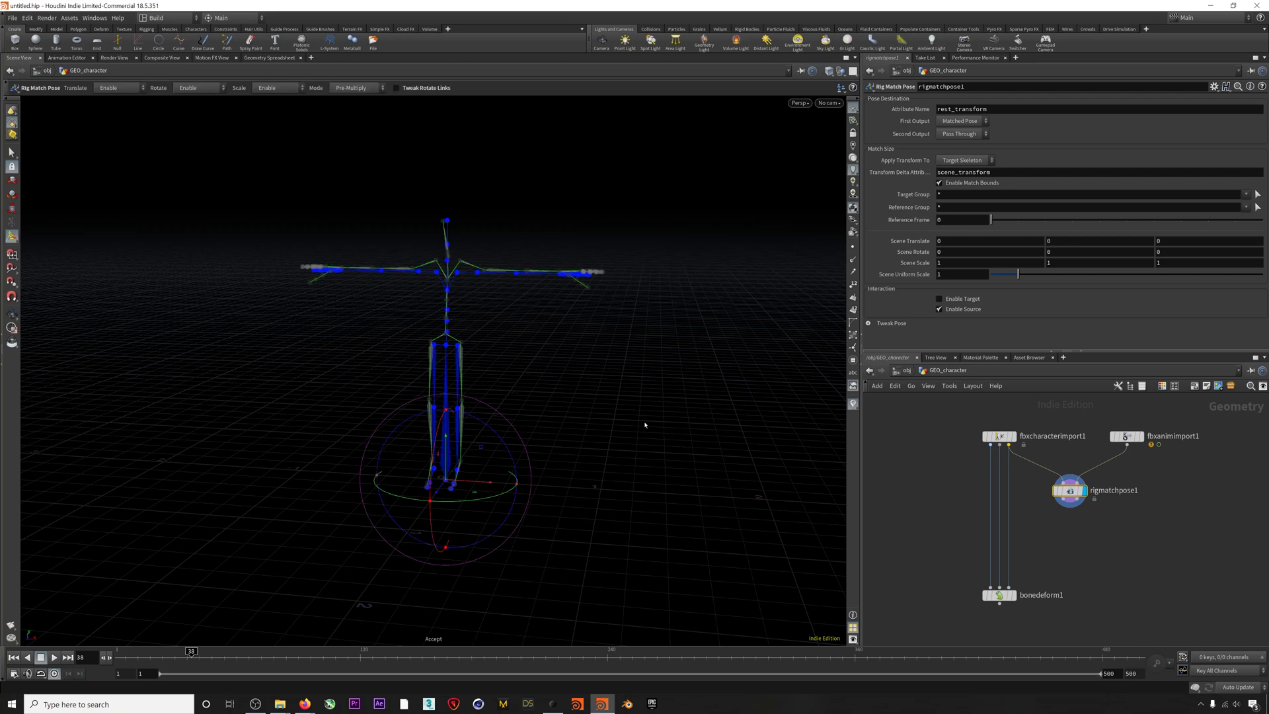
alt+drag(479, 327, 439, 321)
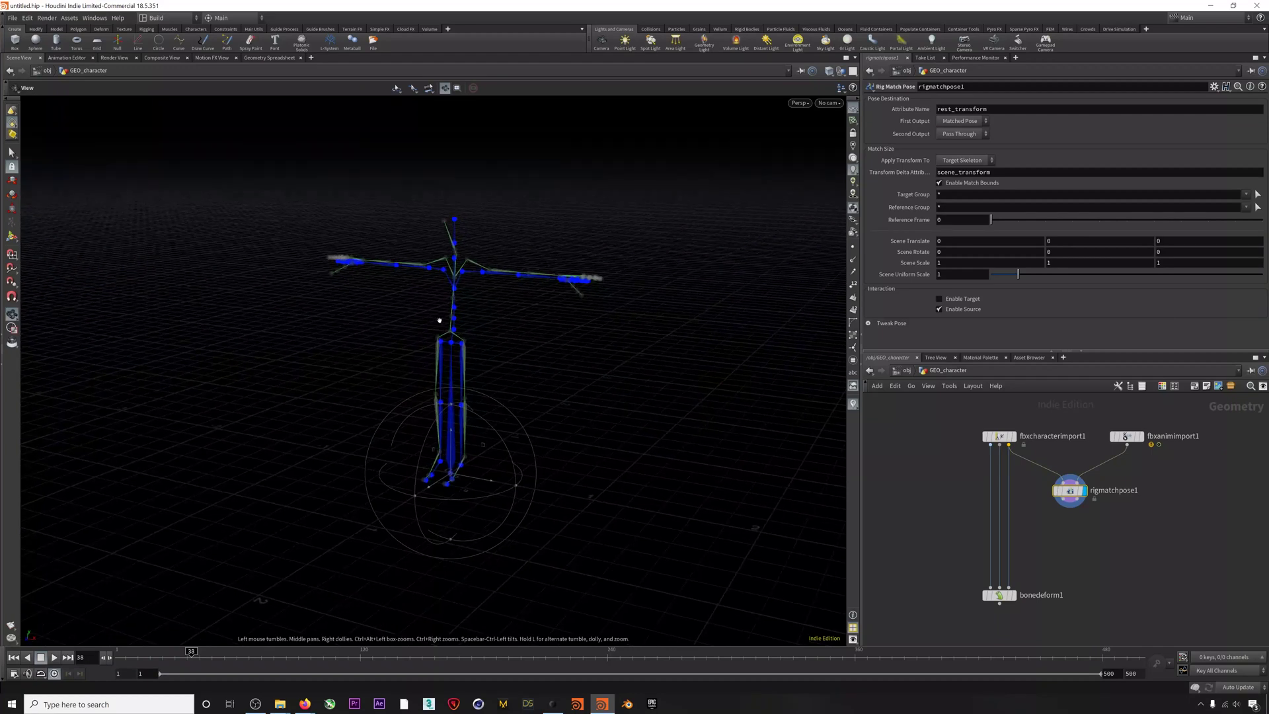
key(Return)
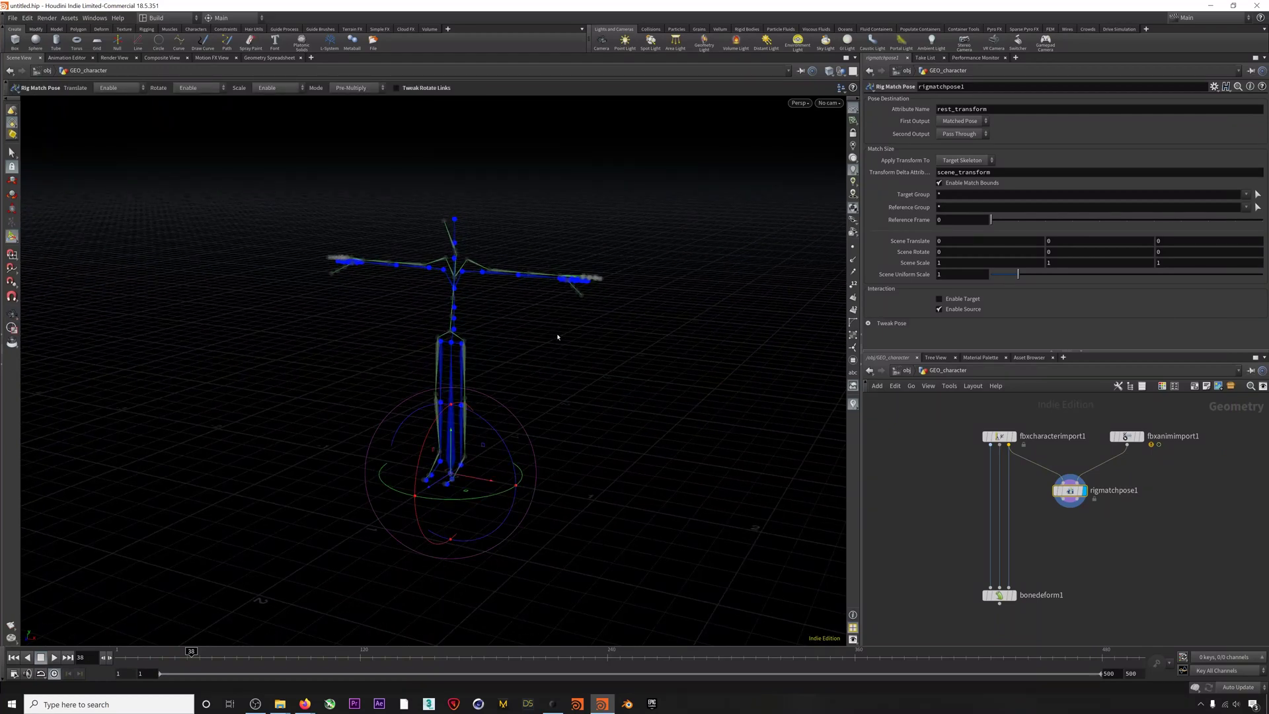
alt+right_drag(501, 269, 845, 198)
drag(753, 290, 473, 393)
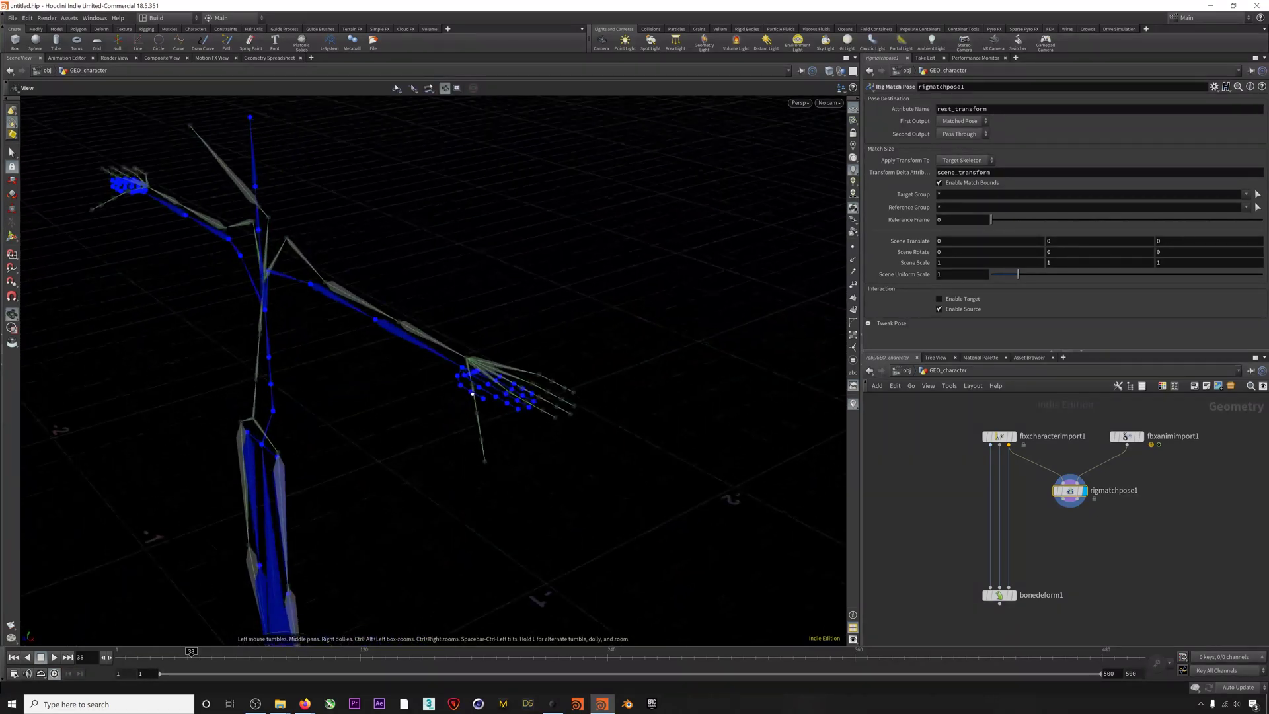
right_drag(473, 393, 733, 264)
key(Return)
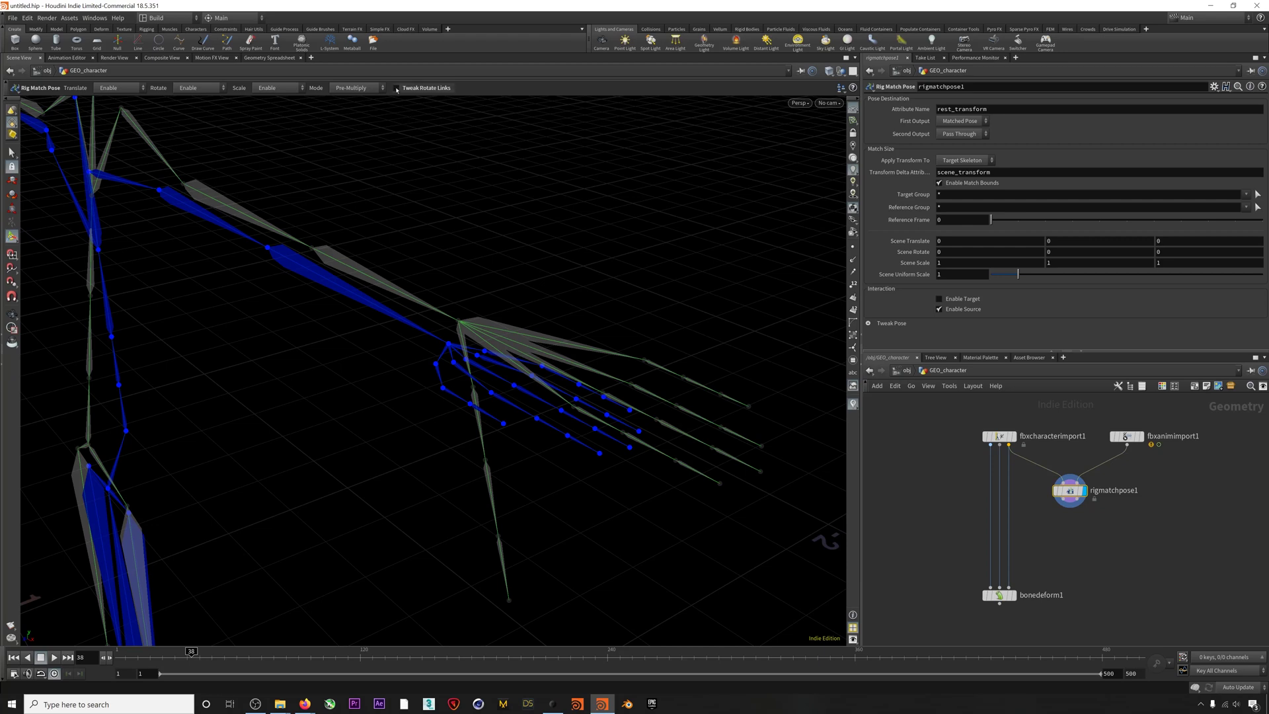
- Enable Tweak Rotate Links and rotate the thumb joints of the blue mocap skeleton's two hands to match the character skeleton's thumbs
click(443, 388)
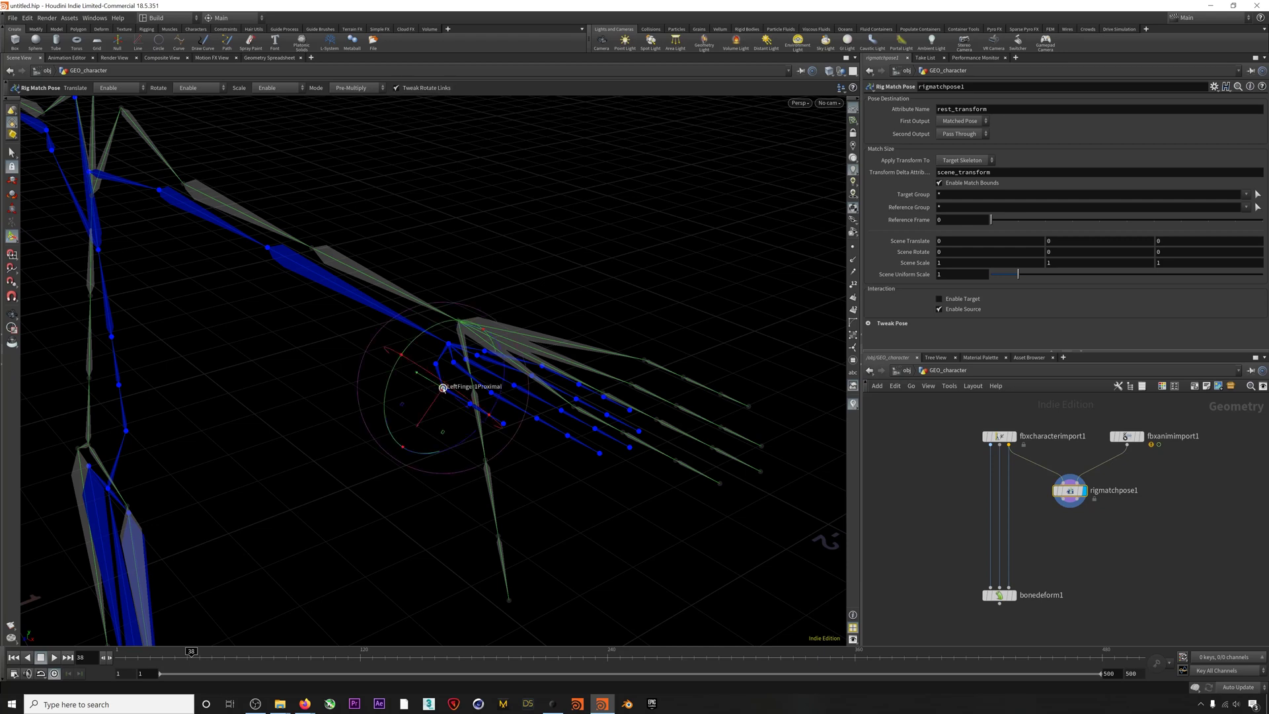
drag(480, 427, 448, 448)
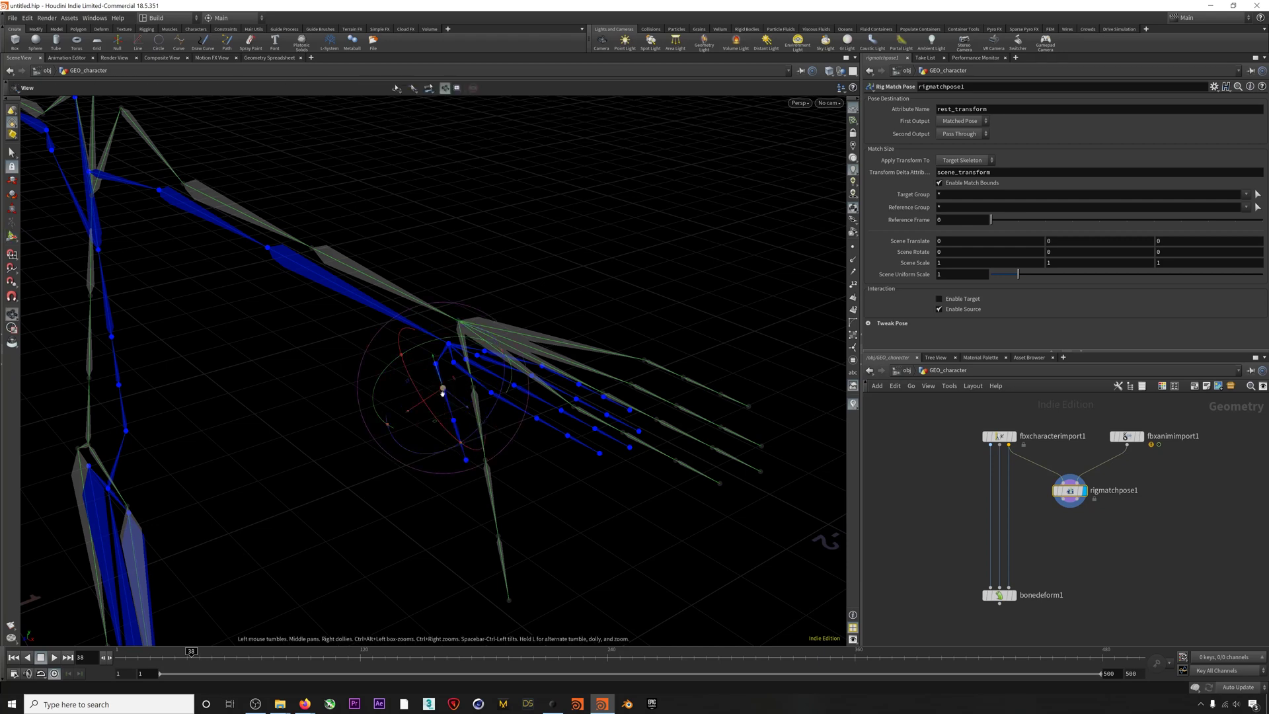
alt+drag(442, 391, 471, 325)
mouse_move(481, 379)
alt+mouse_down()
mouse_move(408, 446)
mouse_move(359, 430)
mouse_move(436, 370)
mouse_move(384, 328)
mouse_move(490, 374)
mouse_move(462, 362)
alt+mouse_up()
drag(338, 362, 311, 372)
mouse_move(323, 360)
alt+mouse_down()
mouse_move(358, 253)
mouse_move(327, 358)
alt+mouse_up()
alt+drag(326, 359, 606, 397)
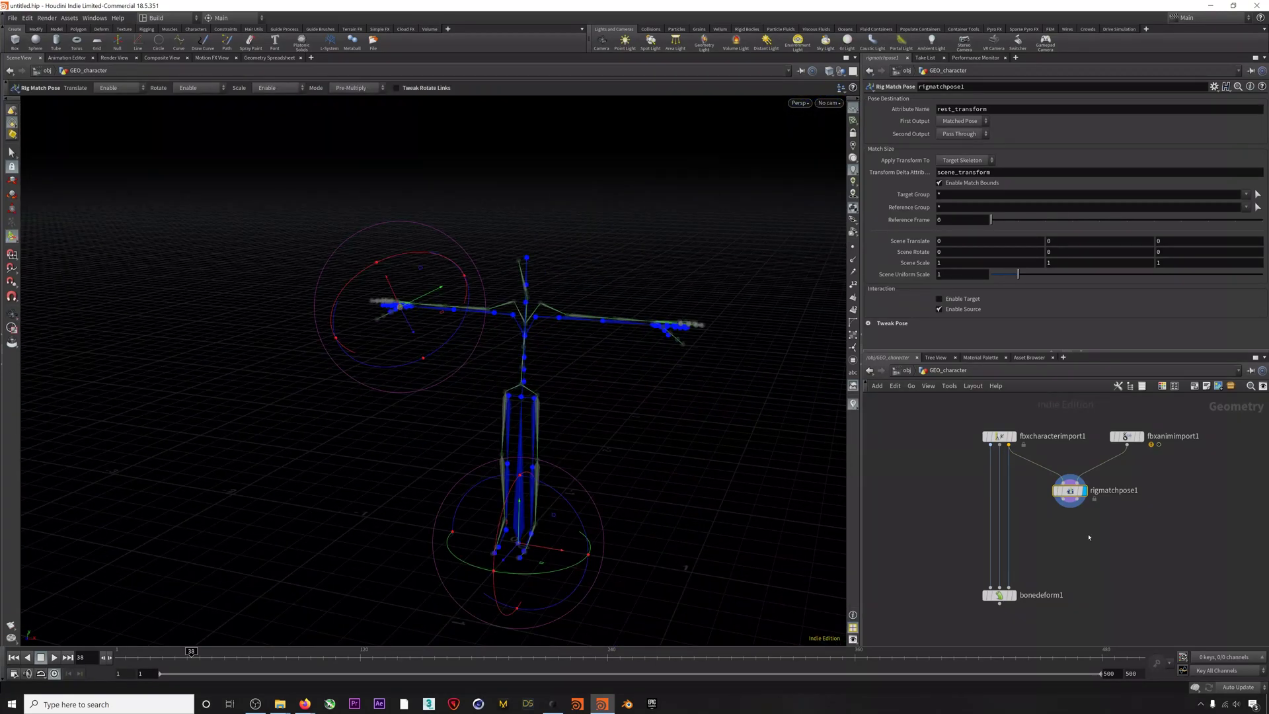
- Add a Map Points node below Rig Match Pose, connected to both of its outputs, and display it
key(Tab)
text(map)
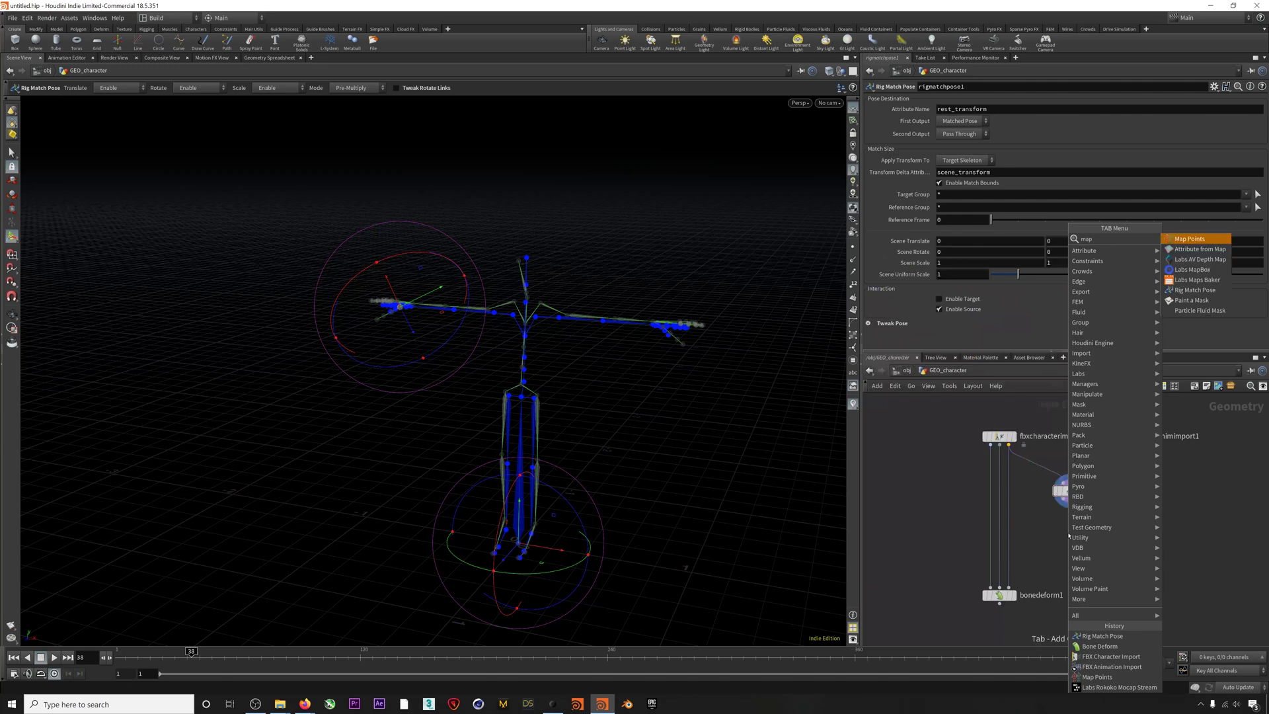
key(Return)
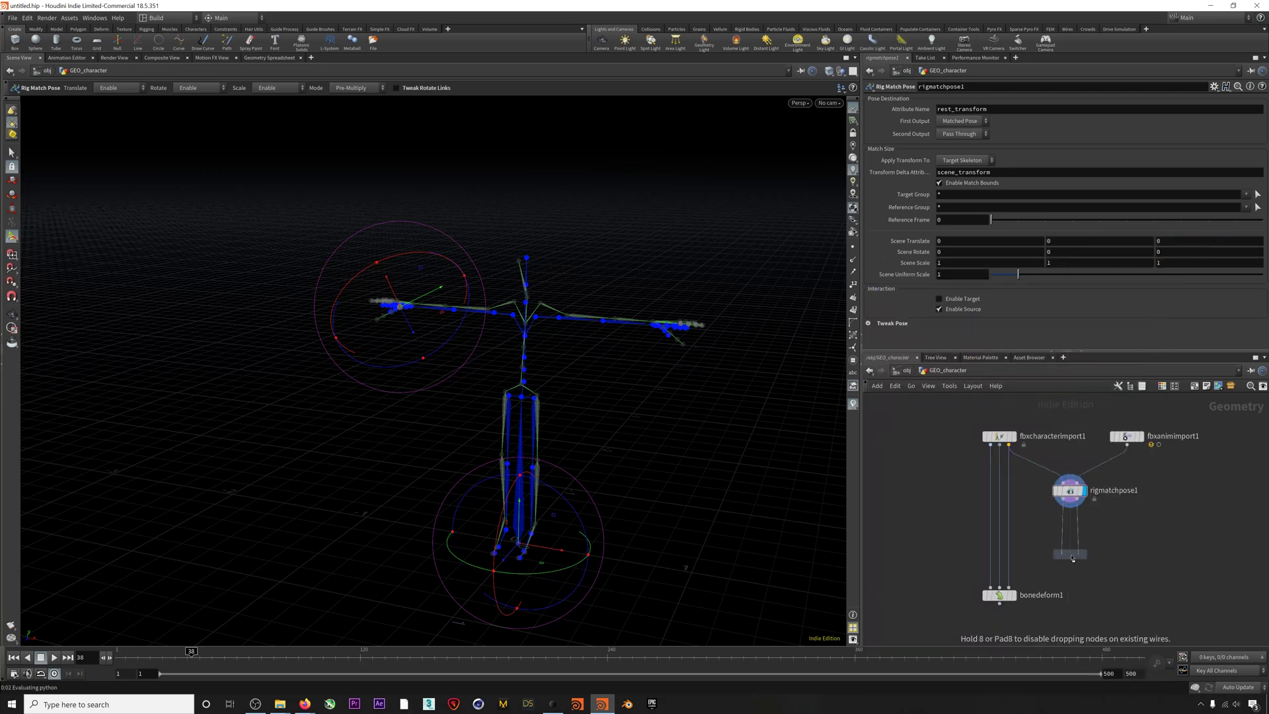
click(1072, 558)
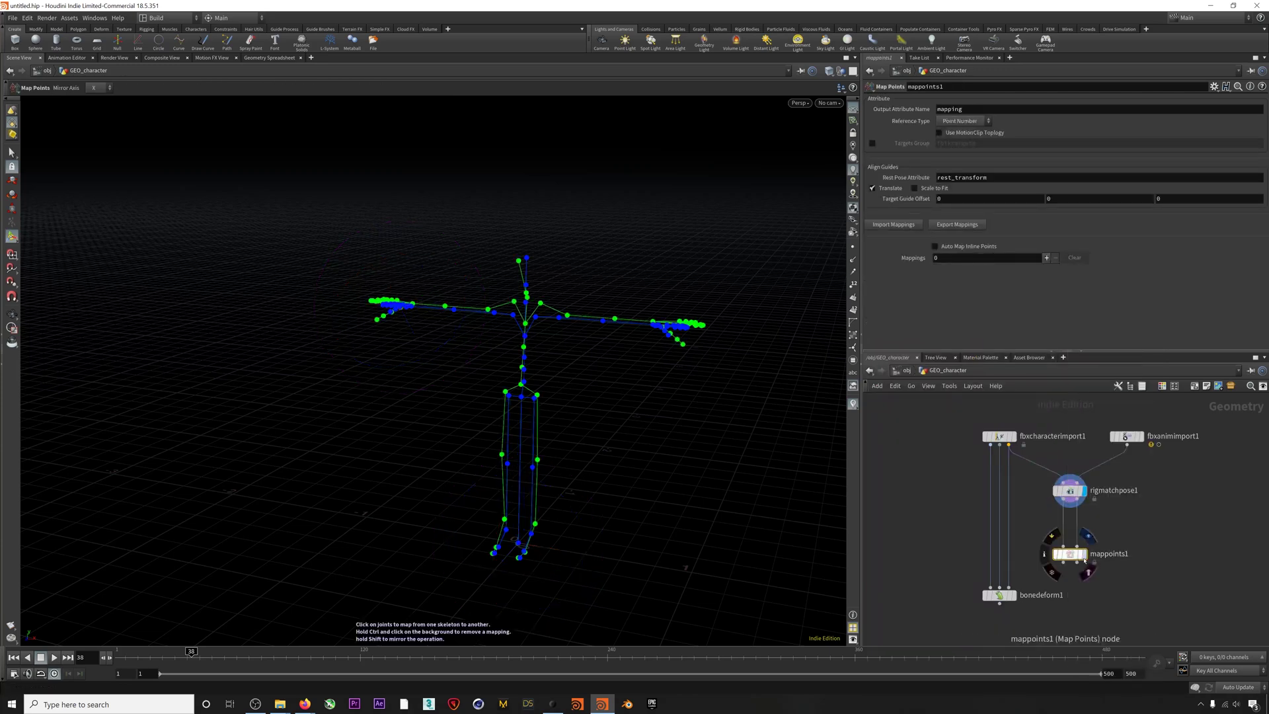
click(1087, 536)
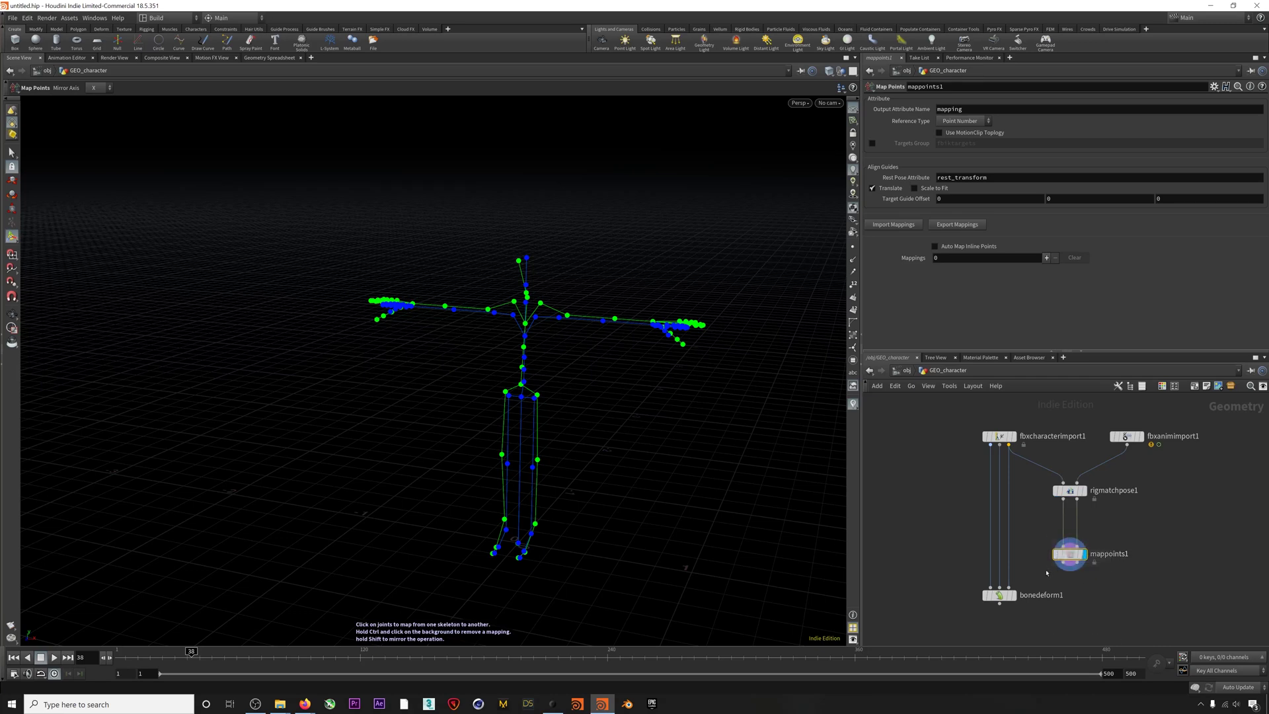
- Separate the two skeletons in Map Points by trying a Target Guide Offset Z of .2 and .4, then settling on .3
key(Escape)
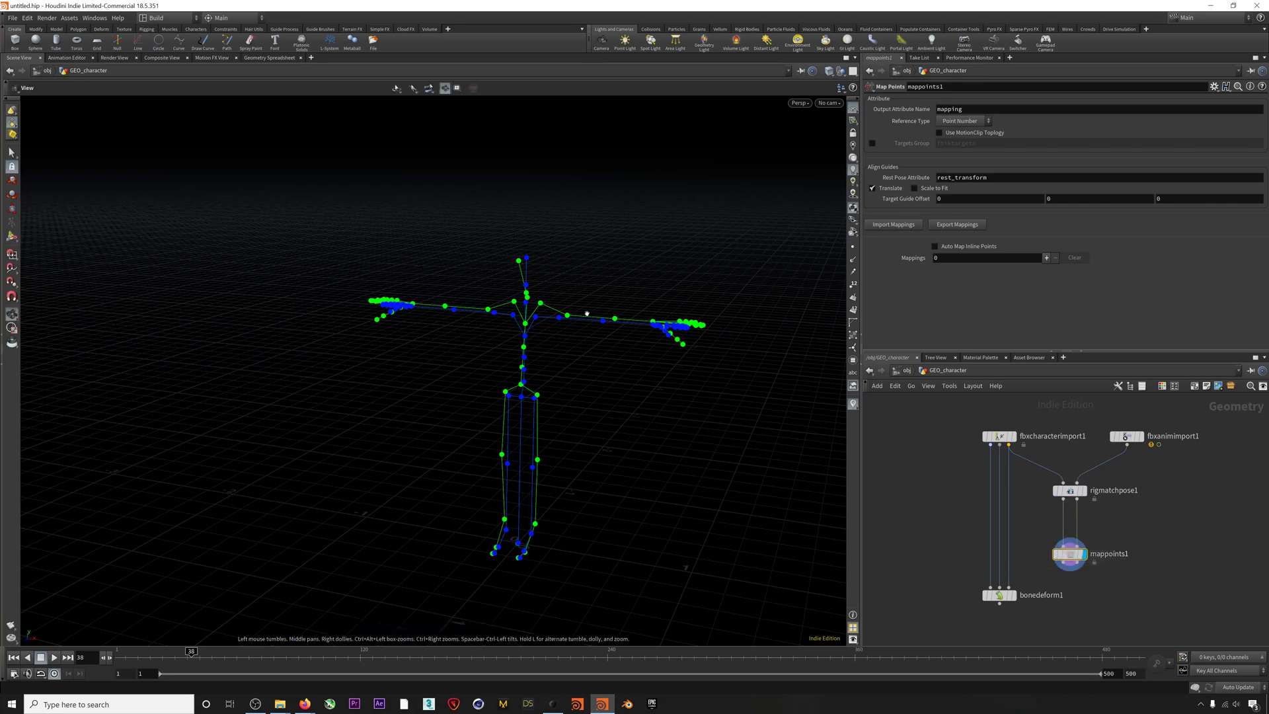
drag(701, 495, 562, 344)
key(Return)
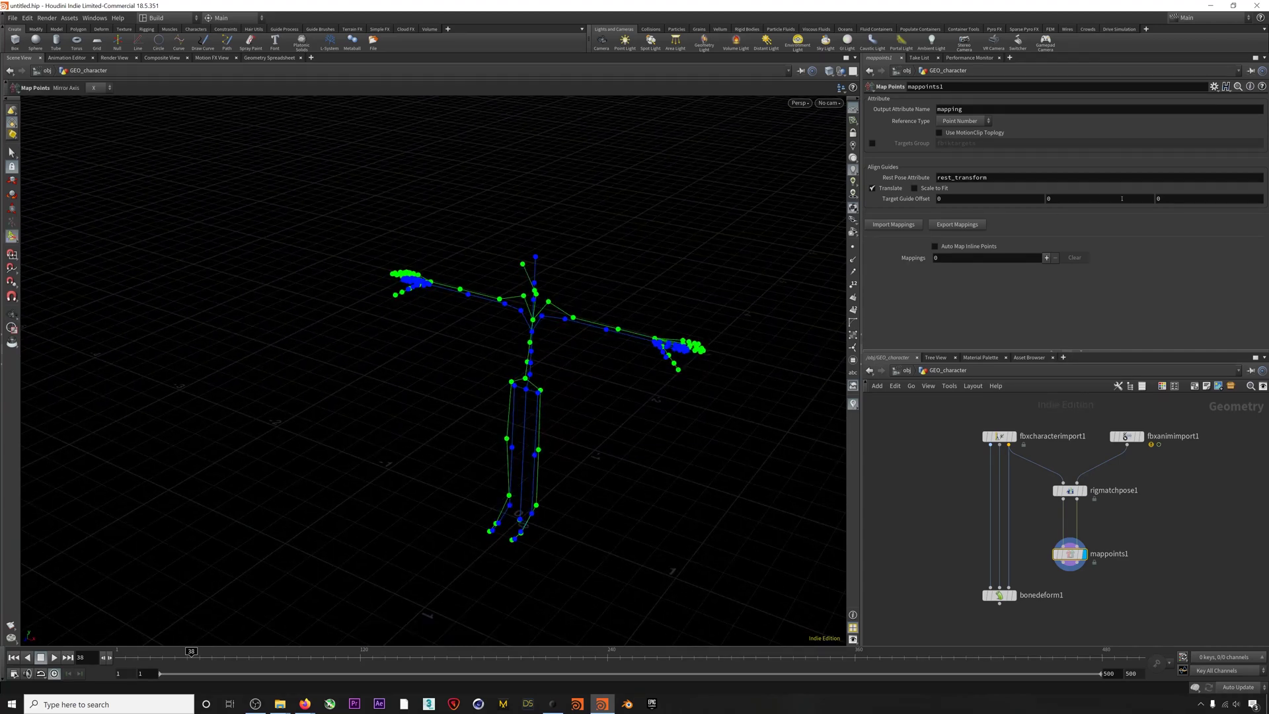
click(1158, 198)
text(2)
key(Return)
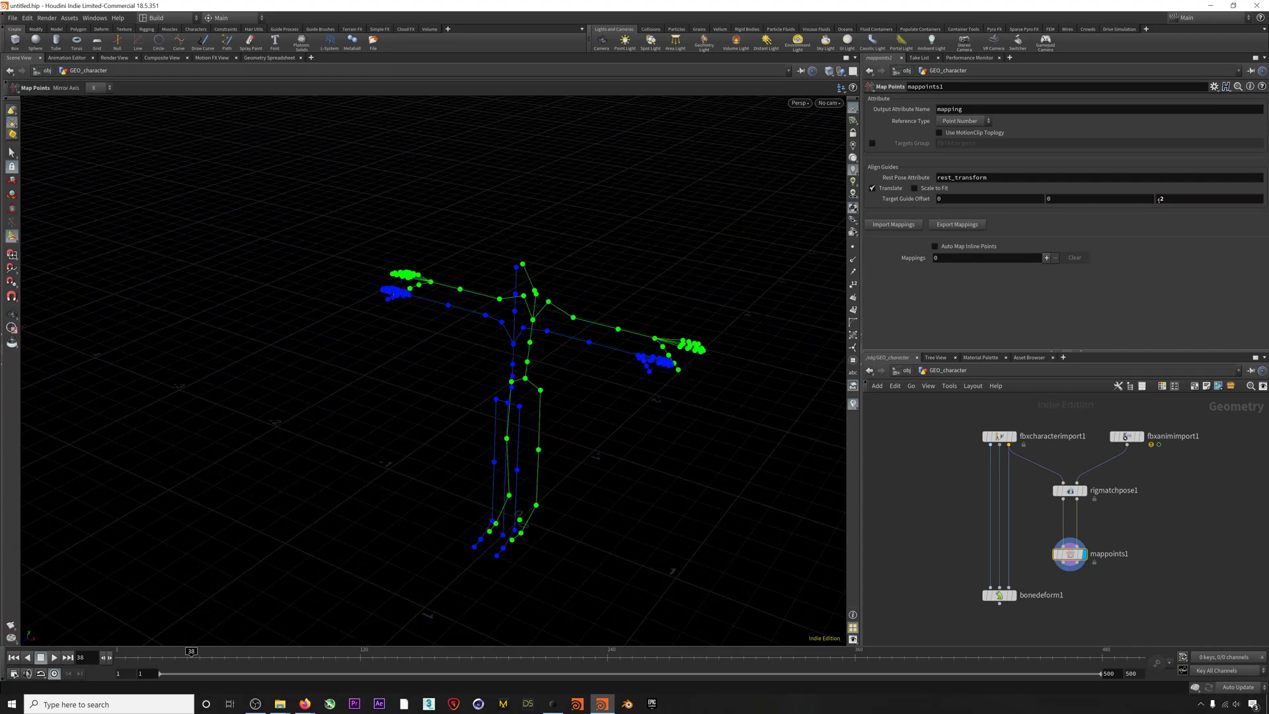
drag(568, 331, 433, 351)
scroll(462, 370, up, 5)
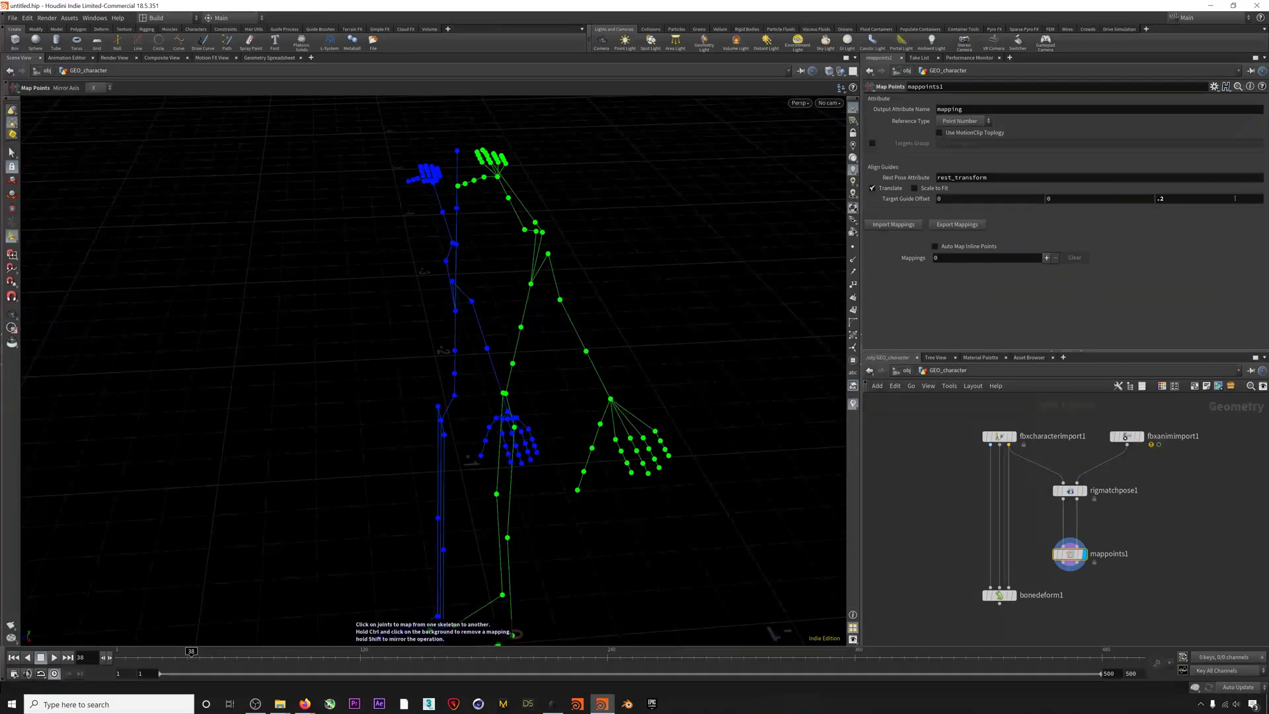
click(1158, 199)
text(.4)
key(Return)
click(1161, 199)
text(.3)
key(Return)
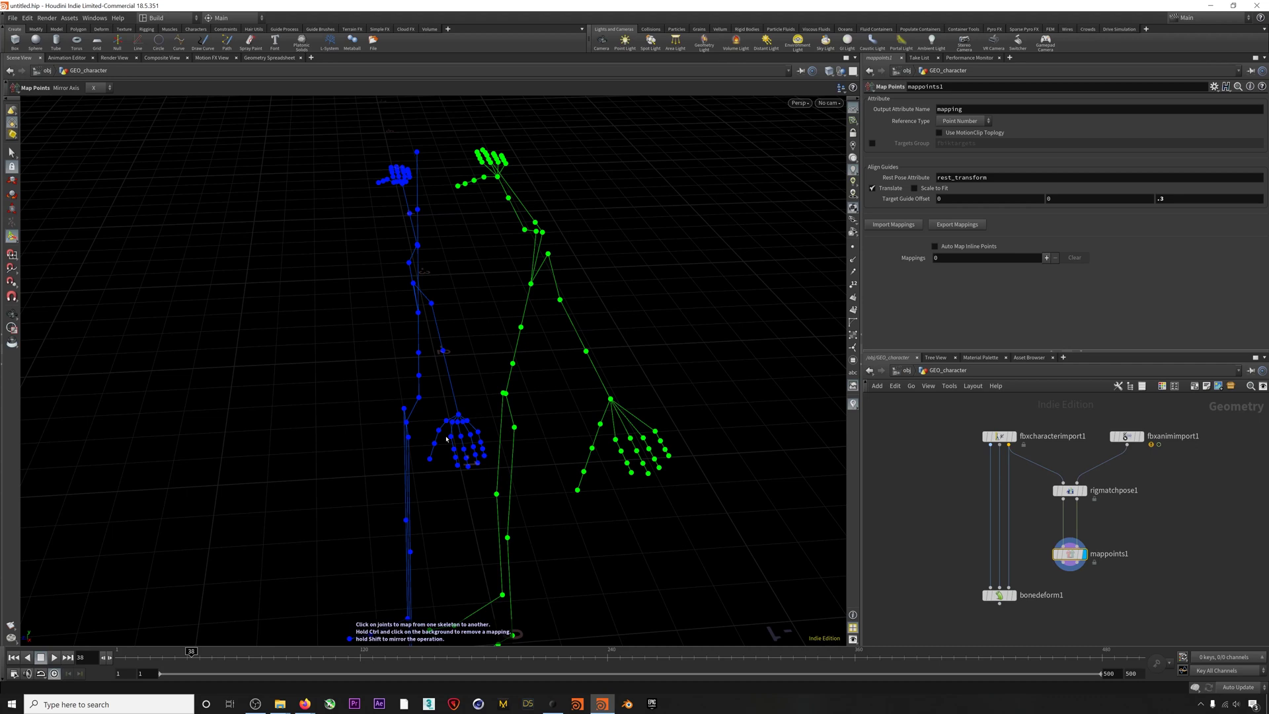
- Map the mocap LeftShoulder, LeftArm, LeftForeArm and LeftHand joints to the matching mixamorig joints of the character skeleton
key(Escape)
drag(462, 286, 613, 208)
alt+right_drag(613, 209, 627, 200)
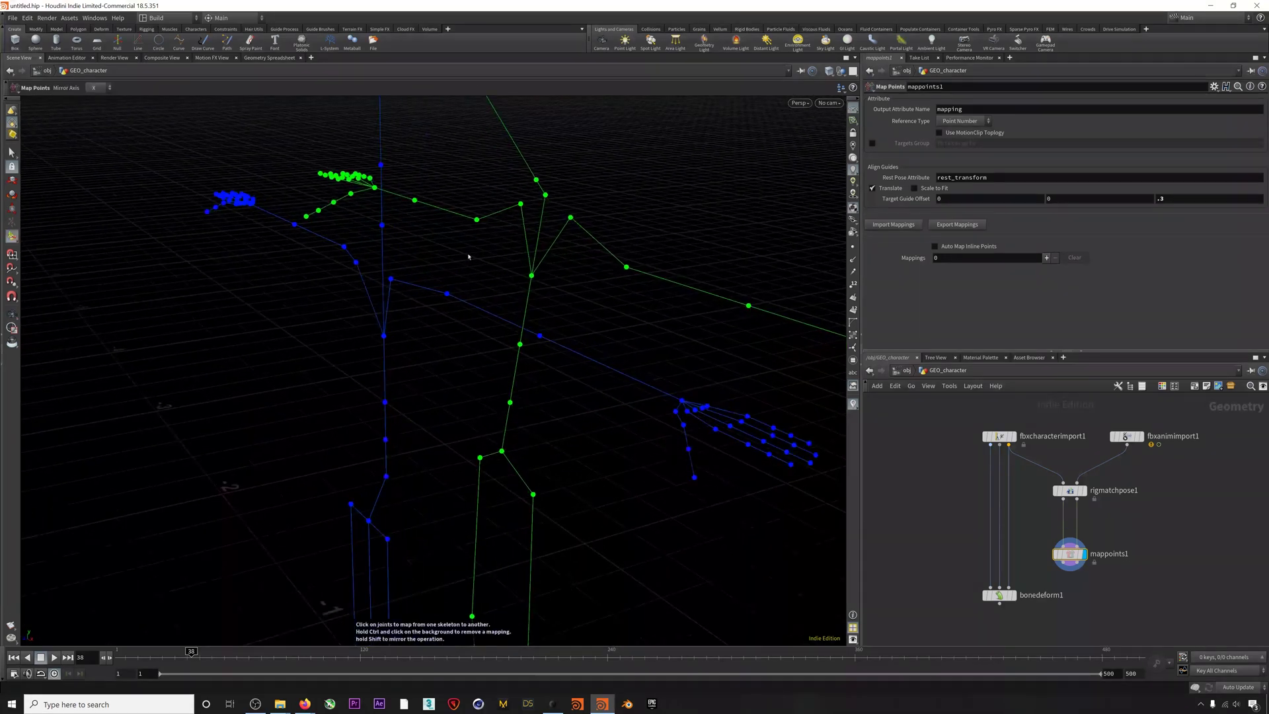
click(391, 278)
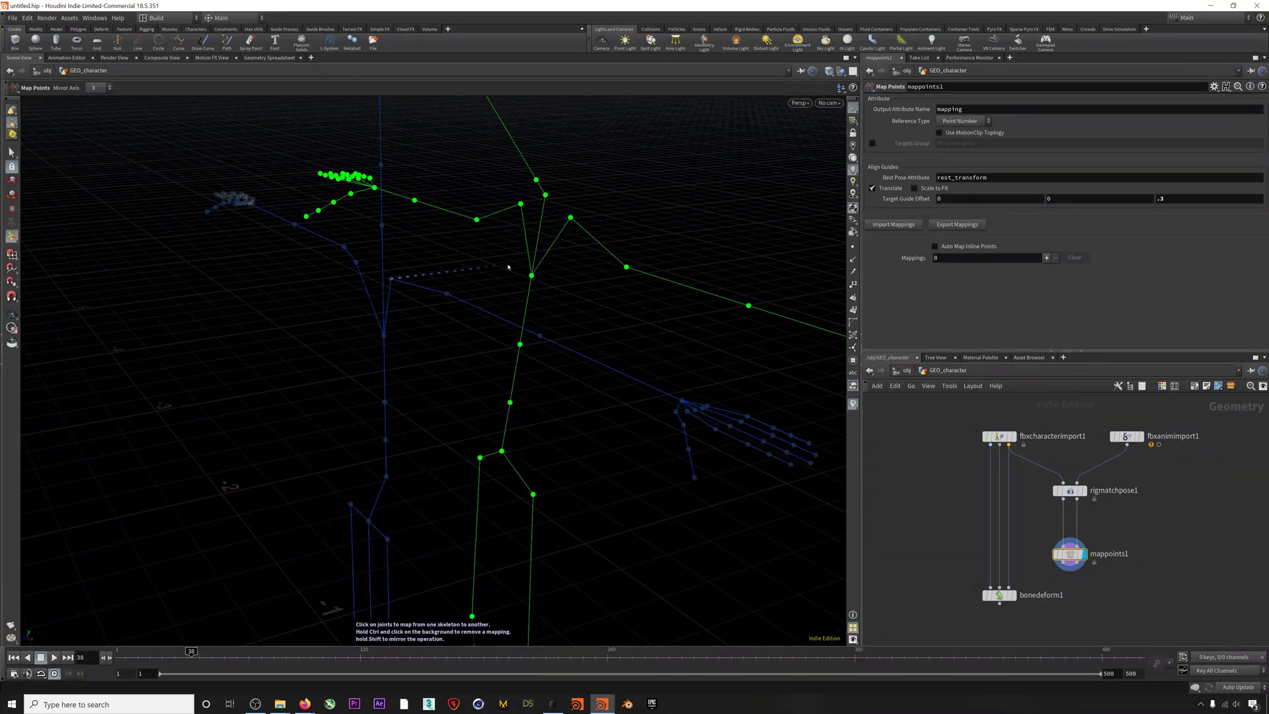
click(569, 218)
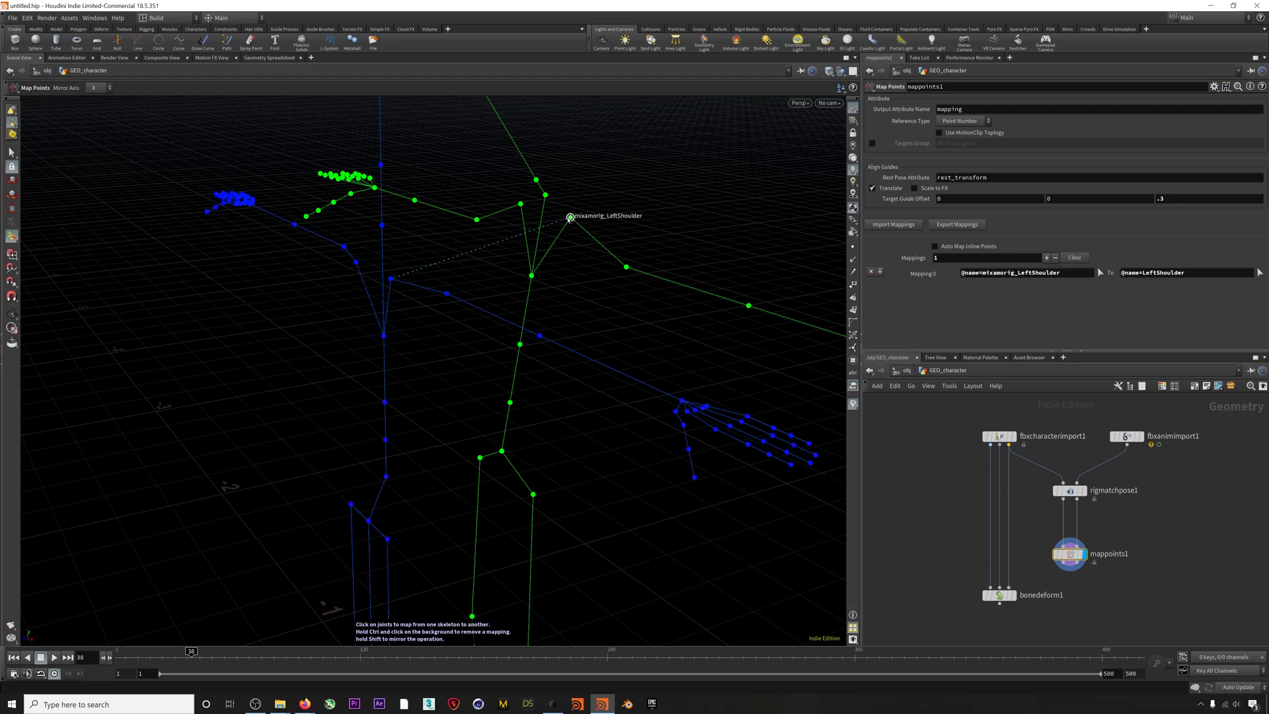
click(447, 292)
click(626, 267)
click(540, 335)
click(747, 305)
alt+drag(660, 317, 462, 370)
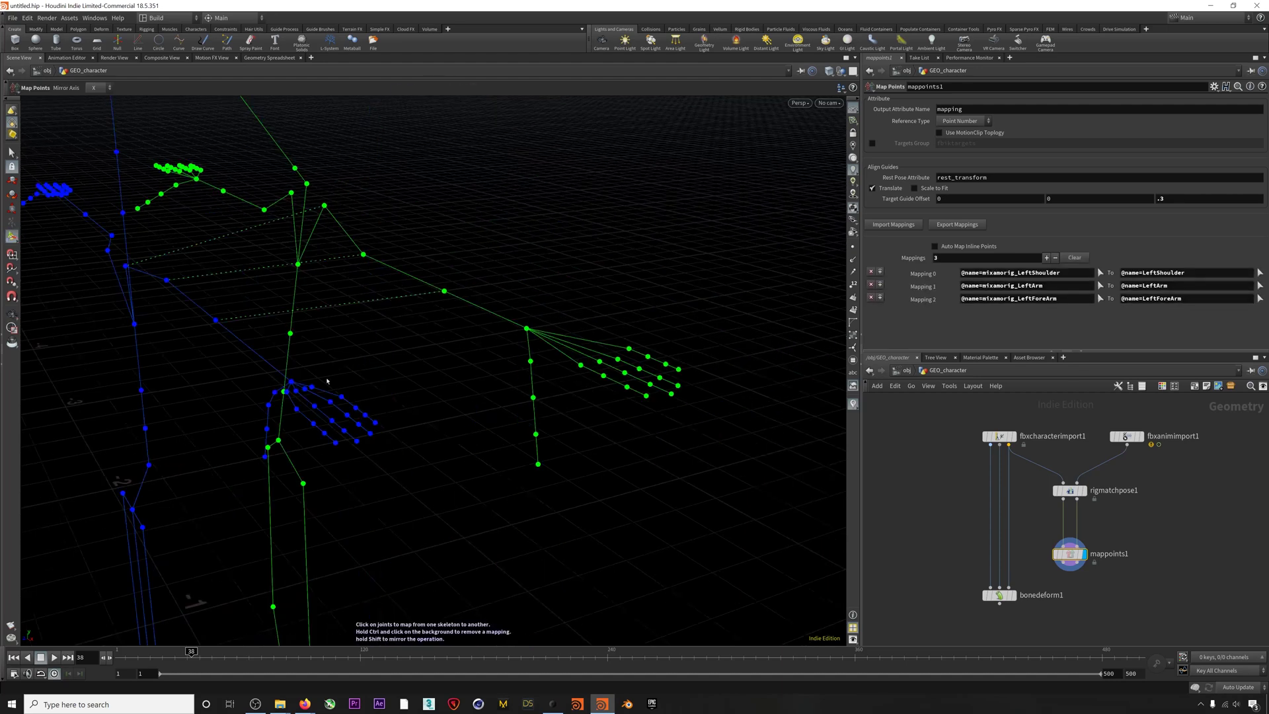
click(286, 383)
click(526, 328)
- Map the left-hand joints, pairing LeftFinger1Proximal with LeftHandThumb1 and LeftFinger1Distal with LeftHandThumb2, and continue with the remaining fingers
alt+drag(515, 330, 374, 435)
key(Return)
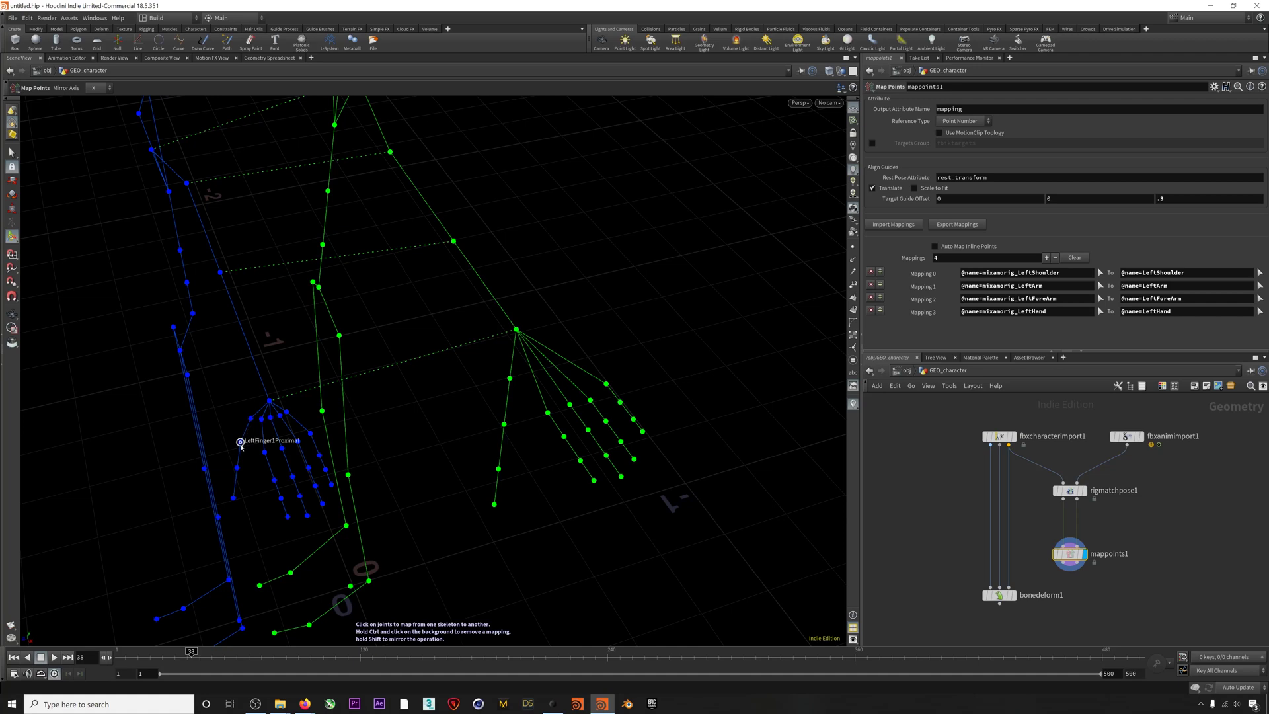
click(240, 442)
click(509, 378)
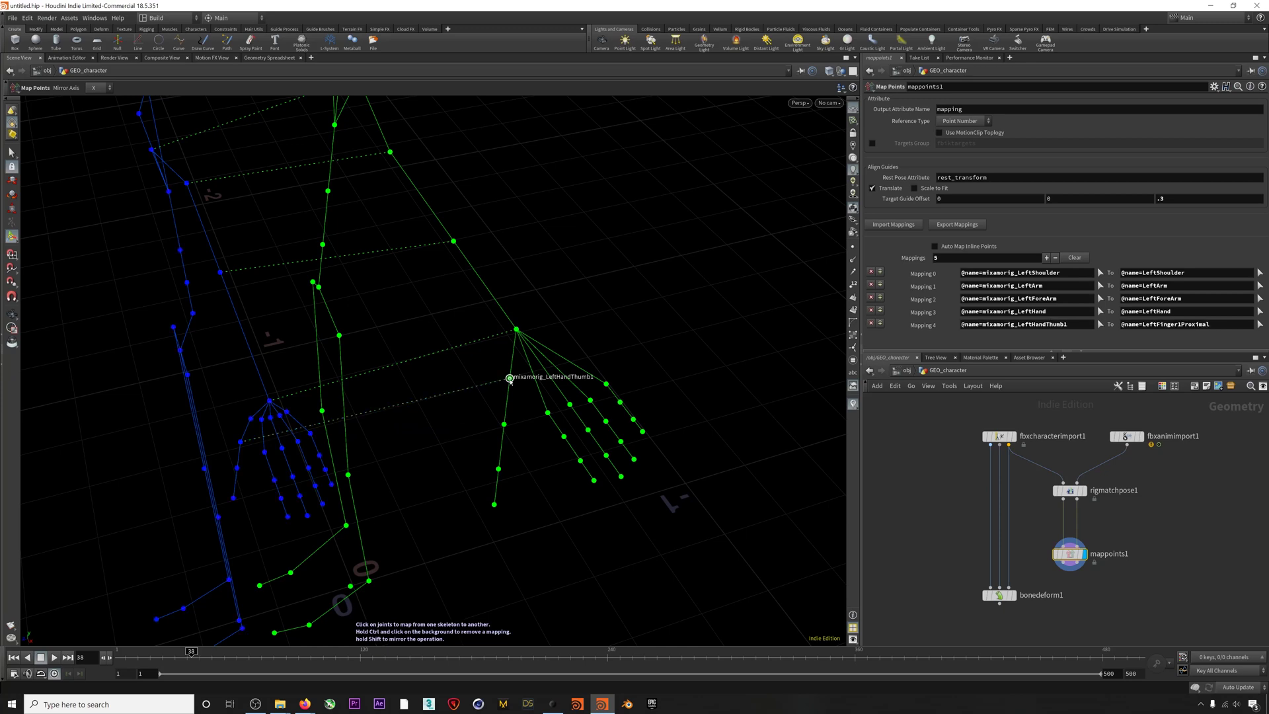
click(237, 467)
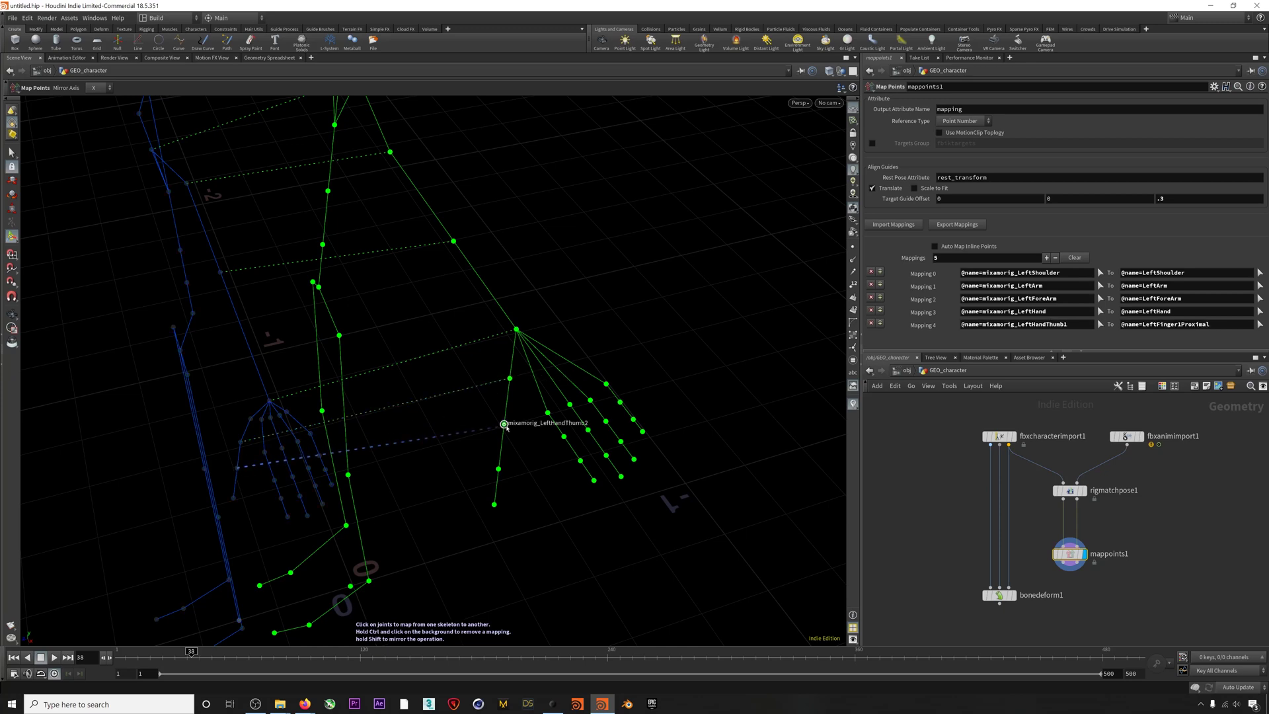
click(504, 424)
click(606, 456)
click(314, 487)
- Map the mocap skeleton's right arm joints down to the hand onto the character skeleton's right arm
alt+drag(370, 396, 503, 463)
click(253, 196)
click(631, 413)
click(400, 347)
- Map the right-hand thumb and finger joints of the mocap skeleton to the character's matching finger joints
click(632, 491)
click(367, 454)
click(623, 460)
click(356, 427)
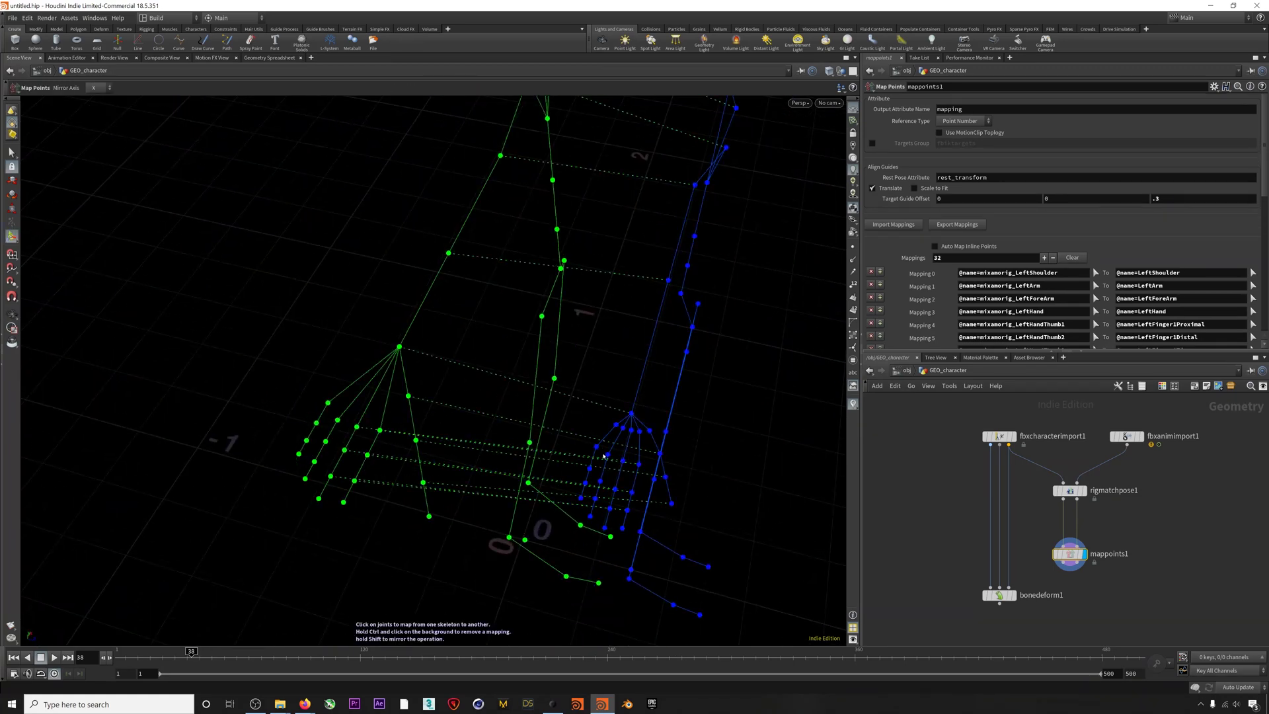
click(608, 454)
click(600, 481)
click(594, 498)
click(314, 461)
click(596, 446)
click(328, 402)
- Map the remaining torso and leg joints of the mocap skeleton to their counterparts on the character skeleton
alt+drag(529, 384, 225, 420)
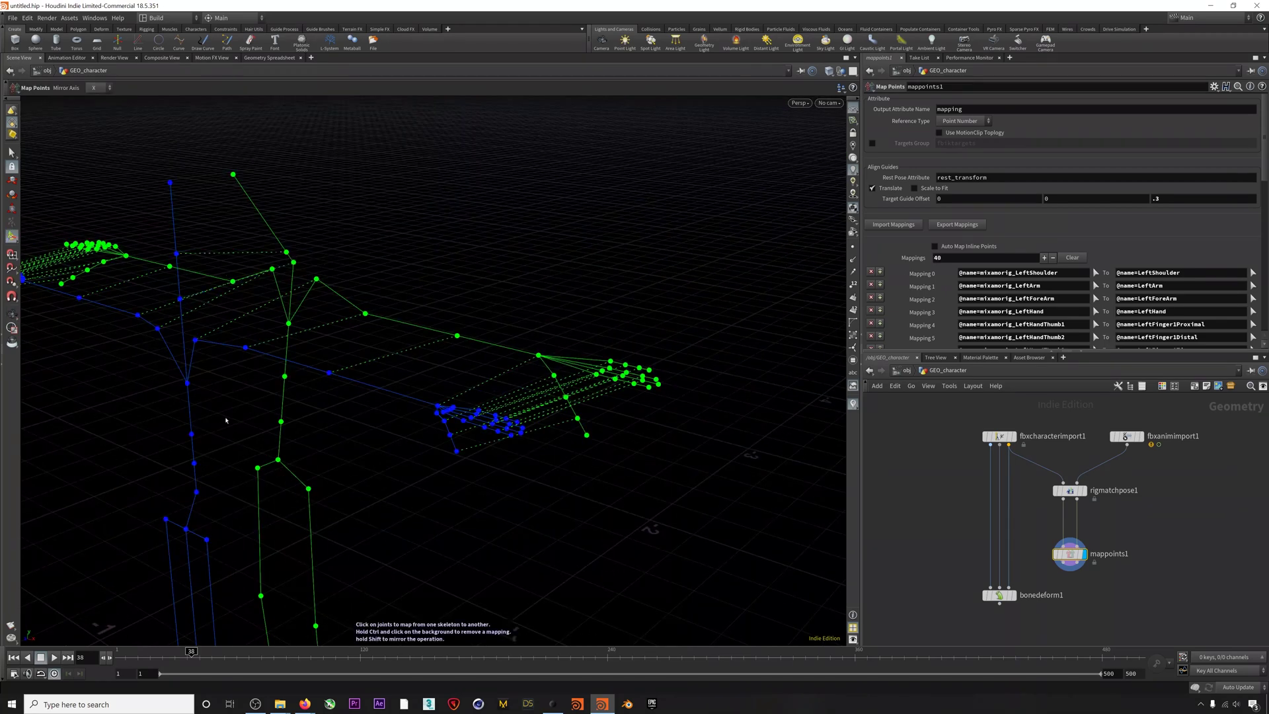
click(283, 378)
alt+middle_drag(254, 412, 388, 227)
click(300, 336)
click(373, 303)
click(340, 347)
click(428, 312)
alt+right_drag(410, 530, 577, 405)
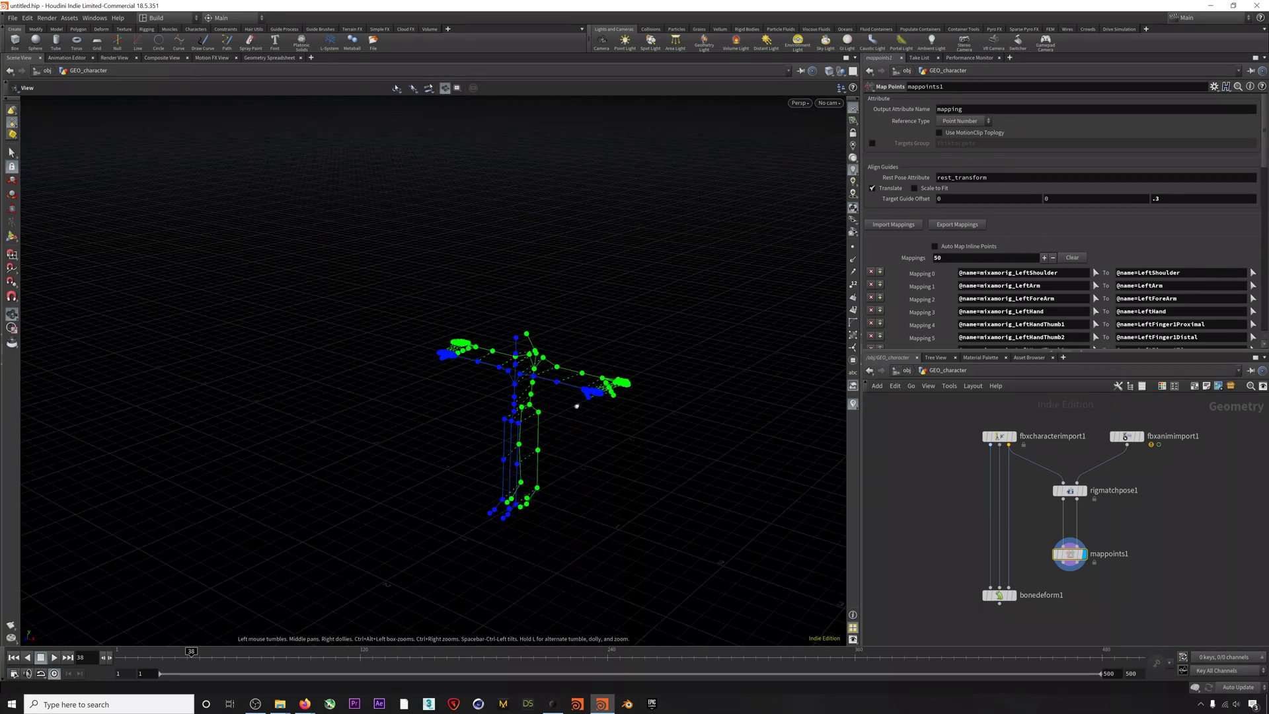
alt+drag(577, 405, 518, 402)
alt+right_drag(518, 401, 617, 392)
- Add a Full Body IK node below Map Points and wire its Target Skeleton output to the Bone Deform node's third input
key(Tab)
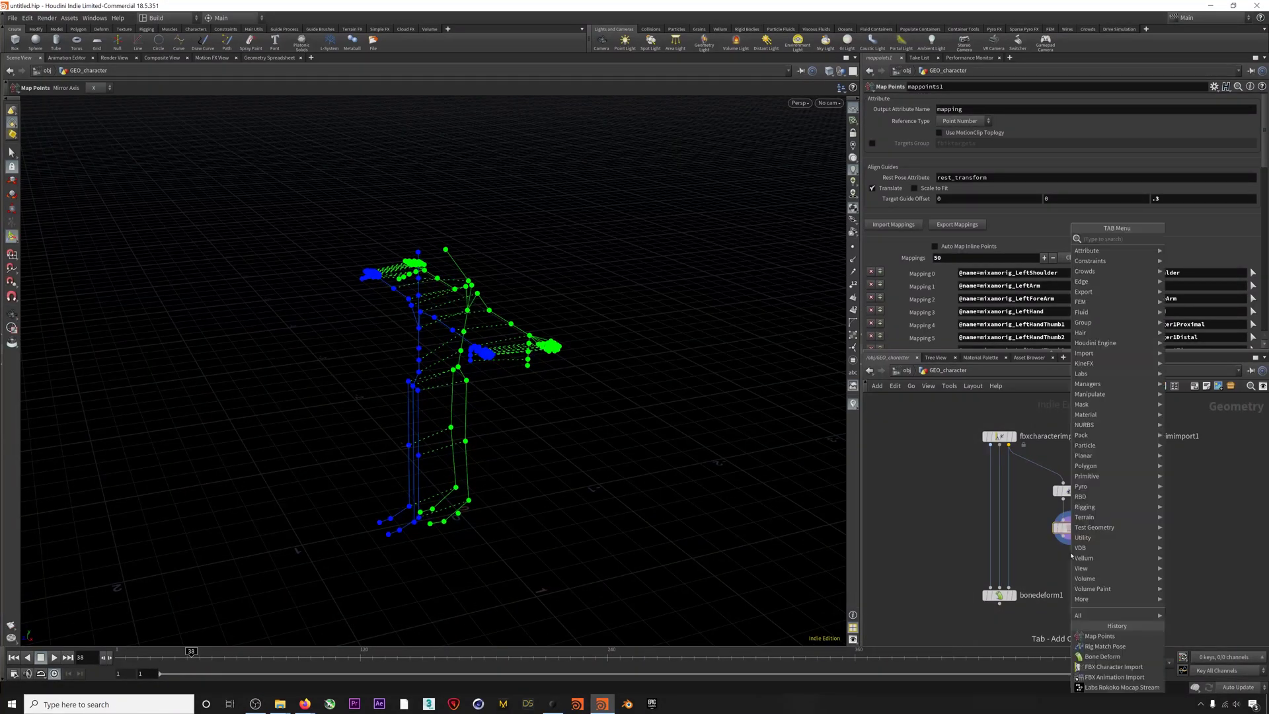
text(full bo)
key(Return)
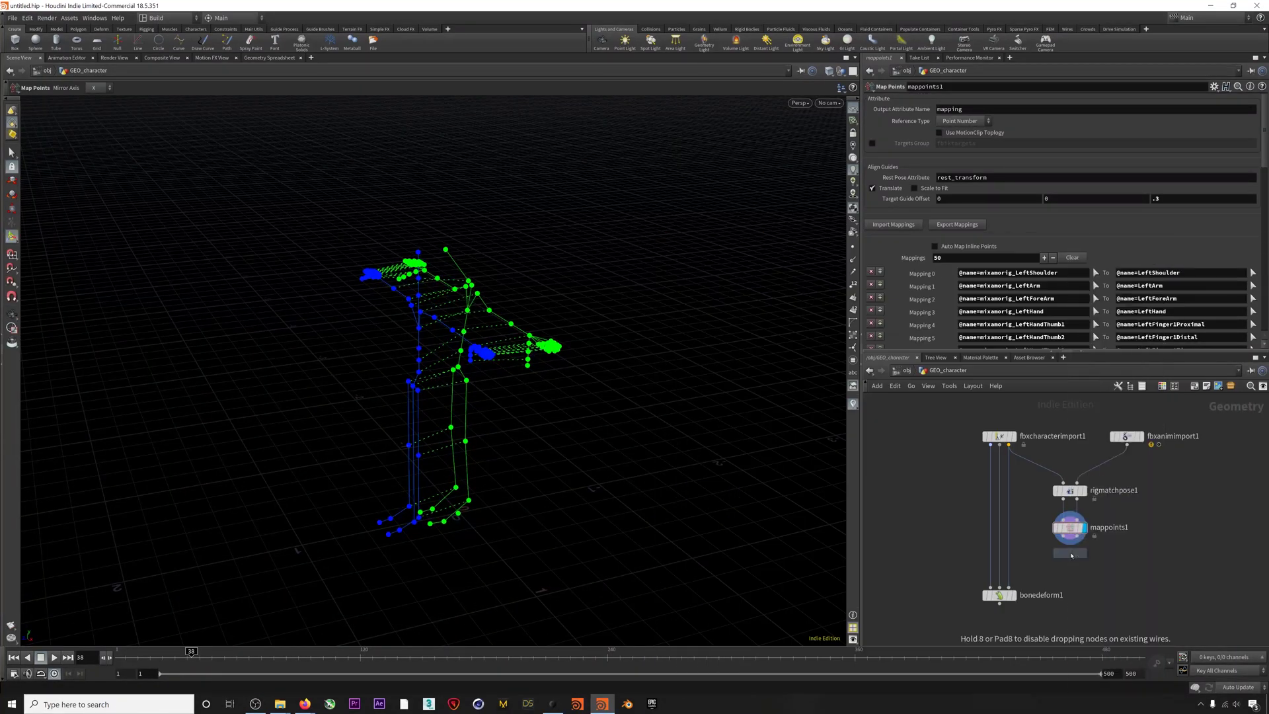
click(1070, 575)
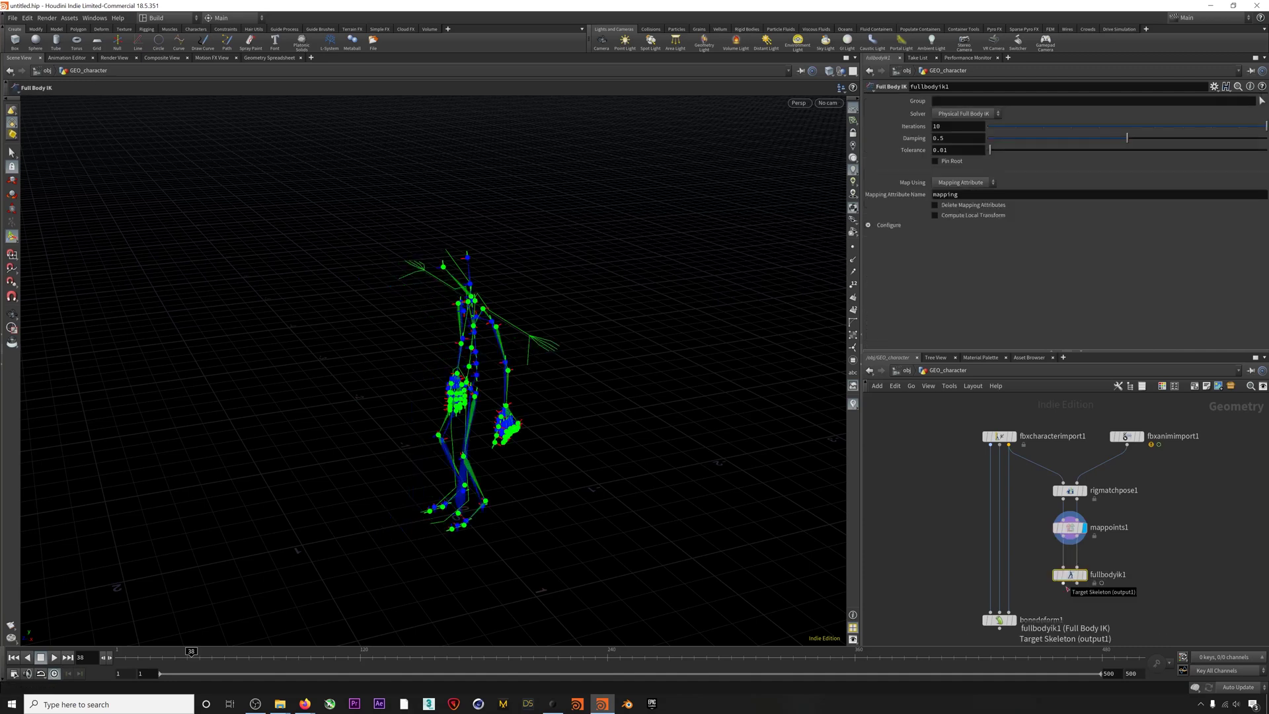
drag(1064, 584, 1009, 613)
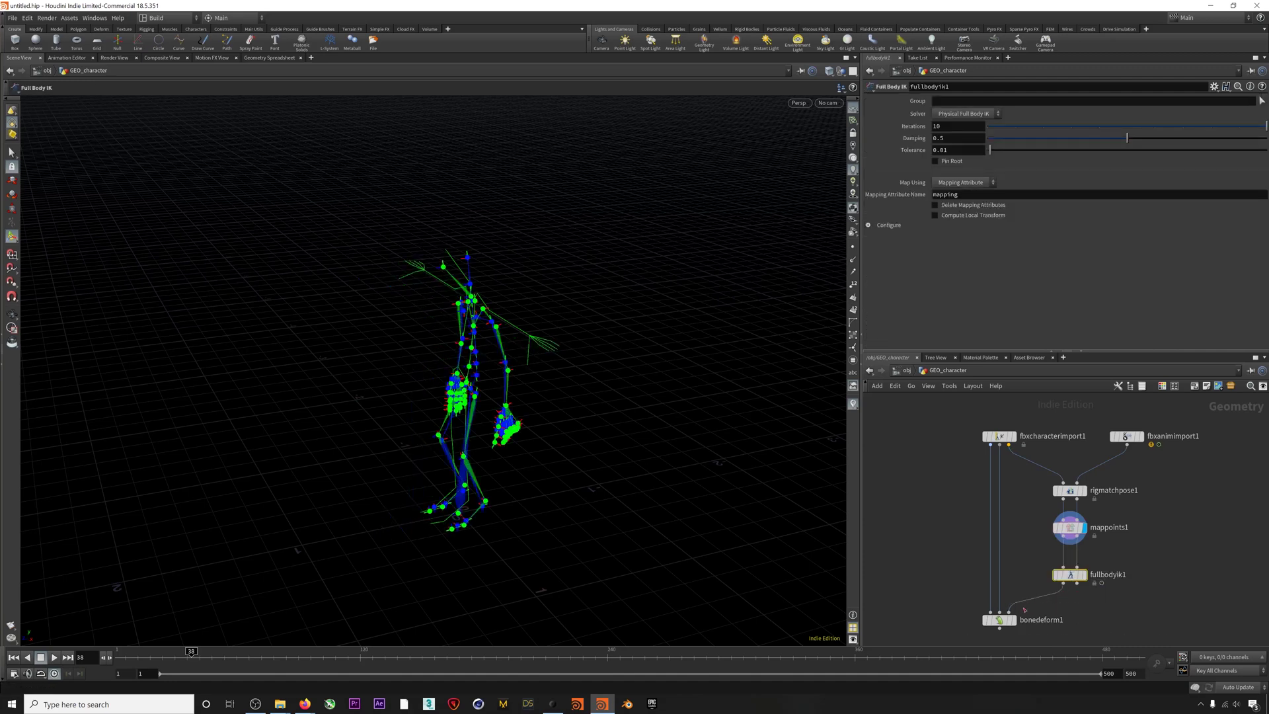
- Display the Bone Deform result and play back the retargeted animation to inspect the warrior from several angles
click(1016, 619)
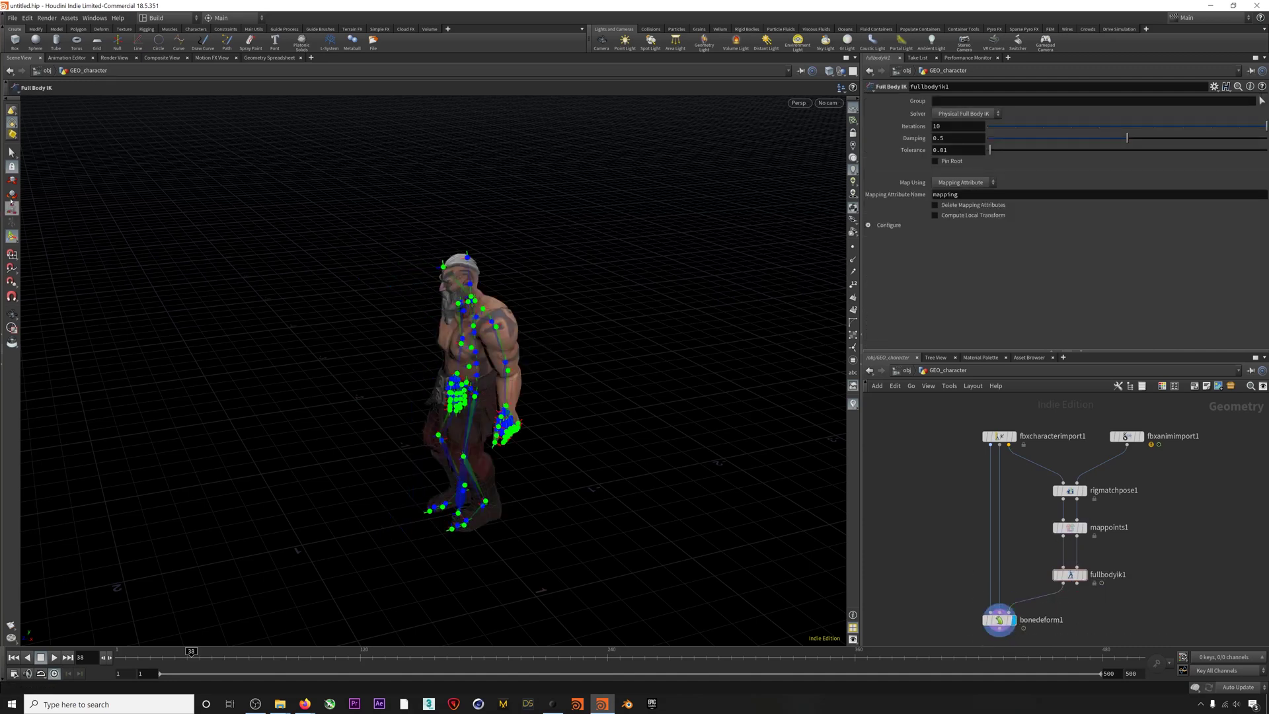
click(11, 153)
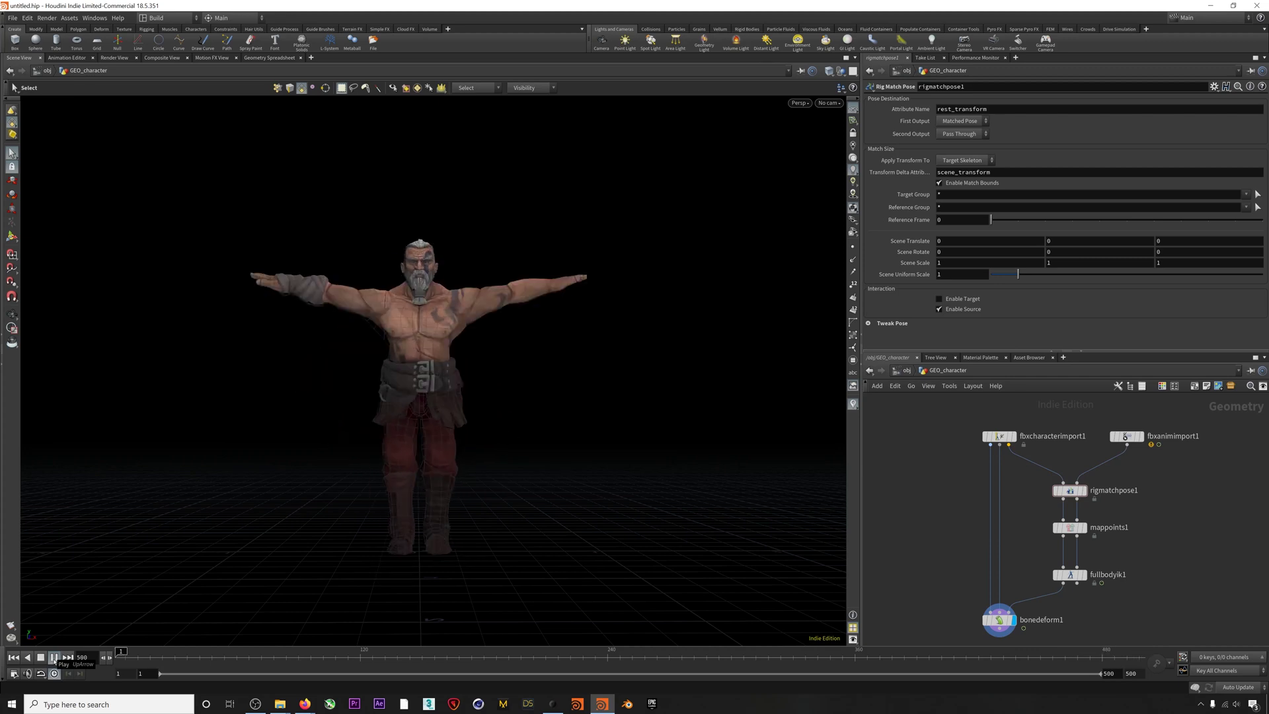
alt+drag(465, 529, 530, 528)
key(s)
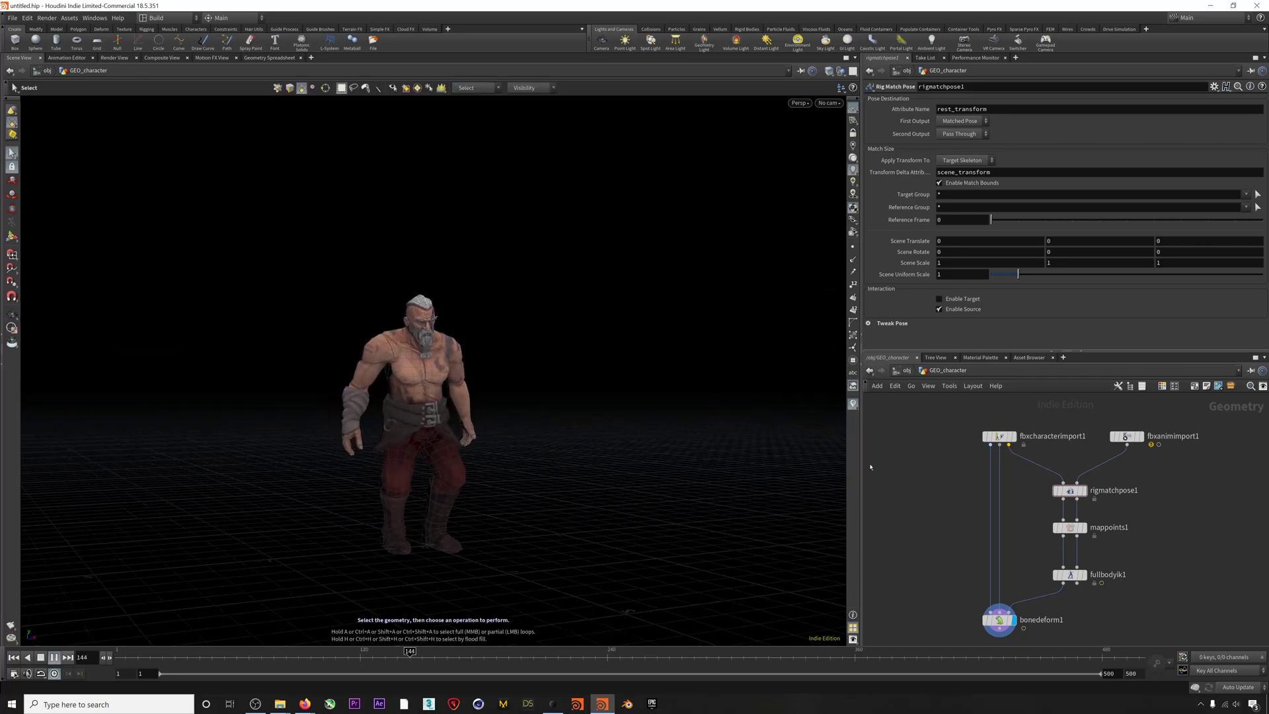
scroll(932, 523, down, 3)
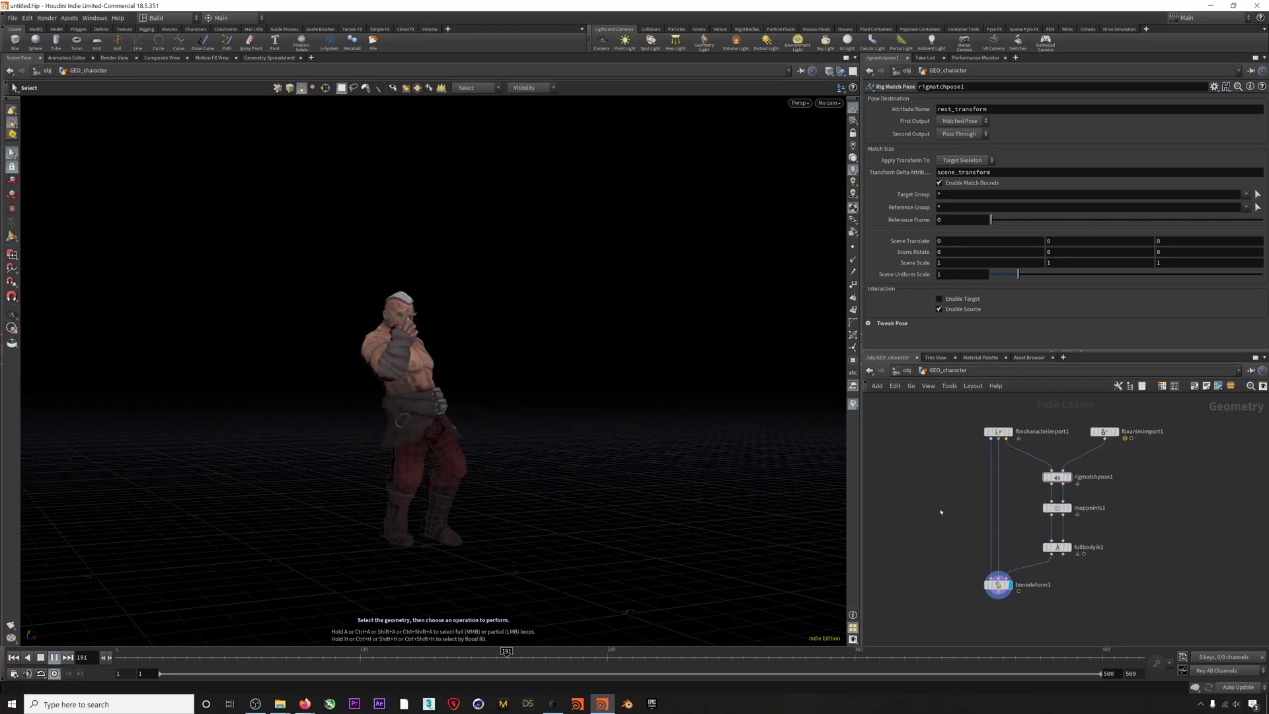
key(Escape)
drag(529, 526, 317, 486)
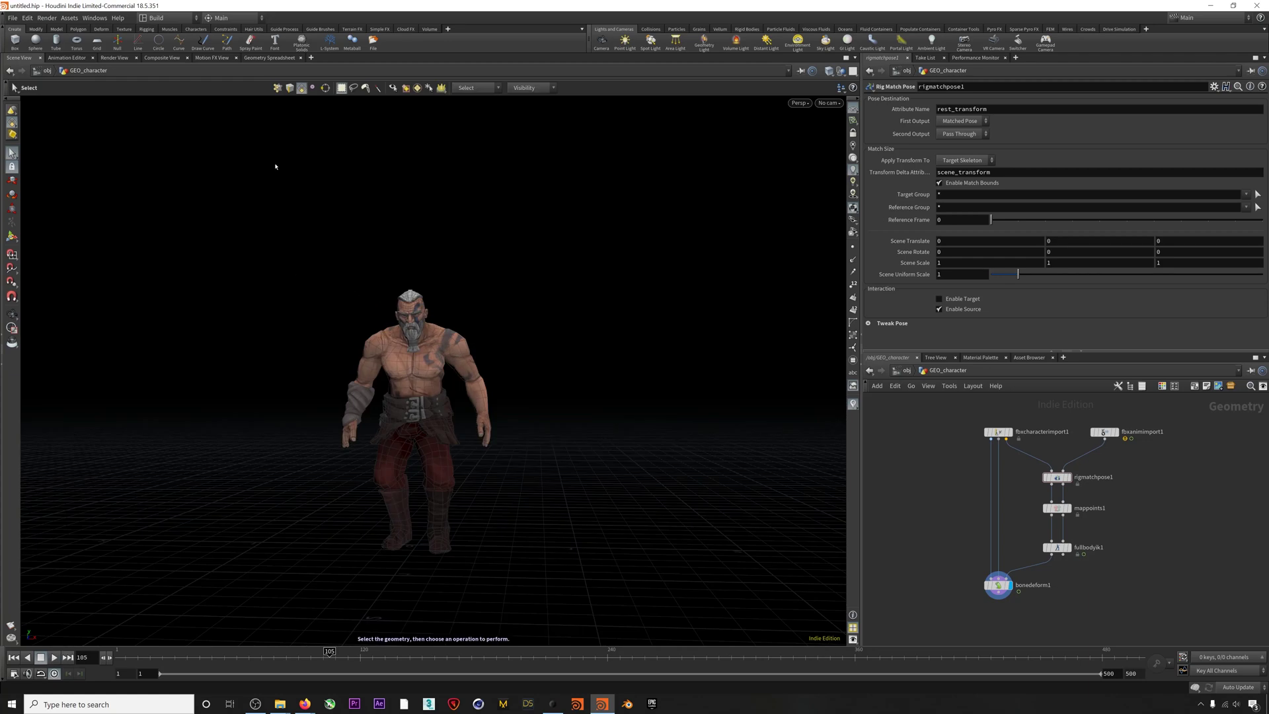
- Review the available SideFX Labs releases, keep 351-embedded selected, and close the dialog without updating
click(94, 18)
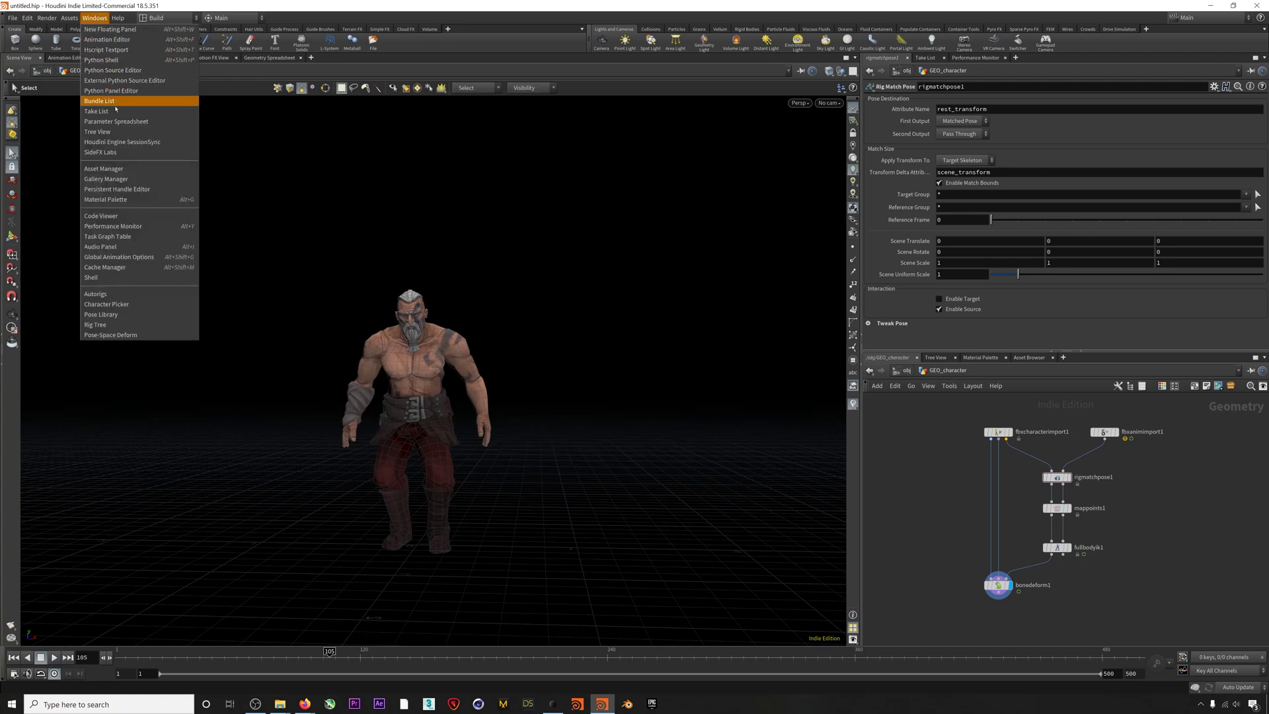
click(116, 154)
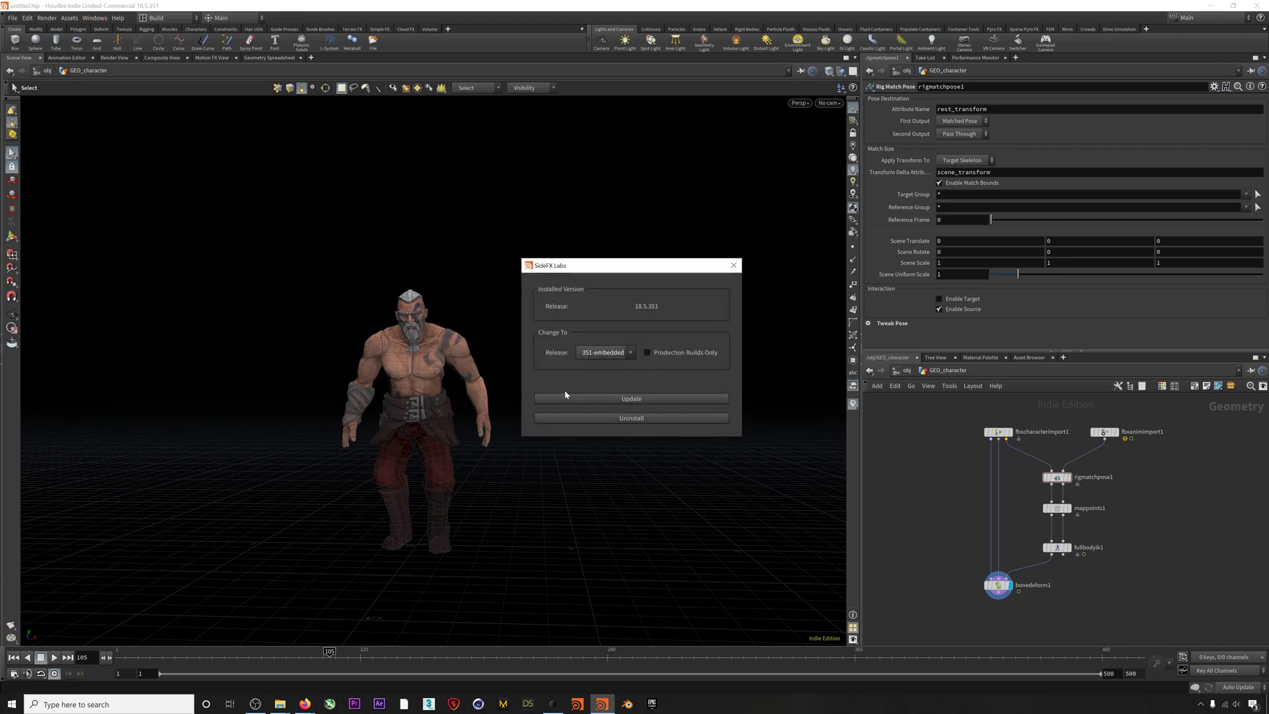
click(631, 355)
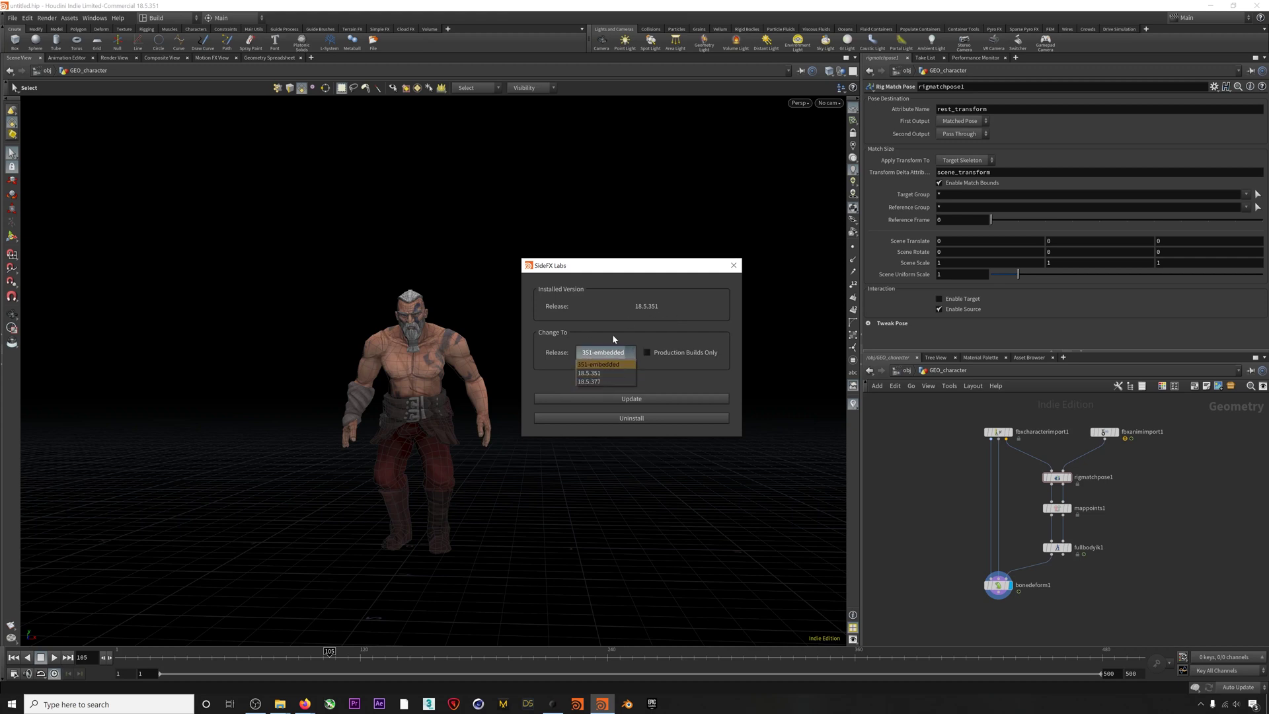
click(603, 364)
click(732, 266)
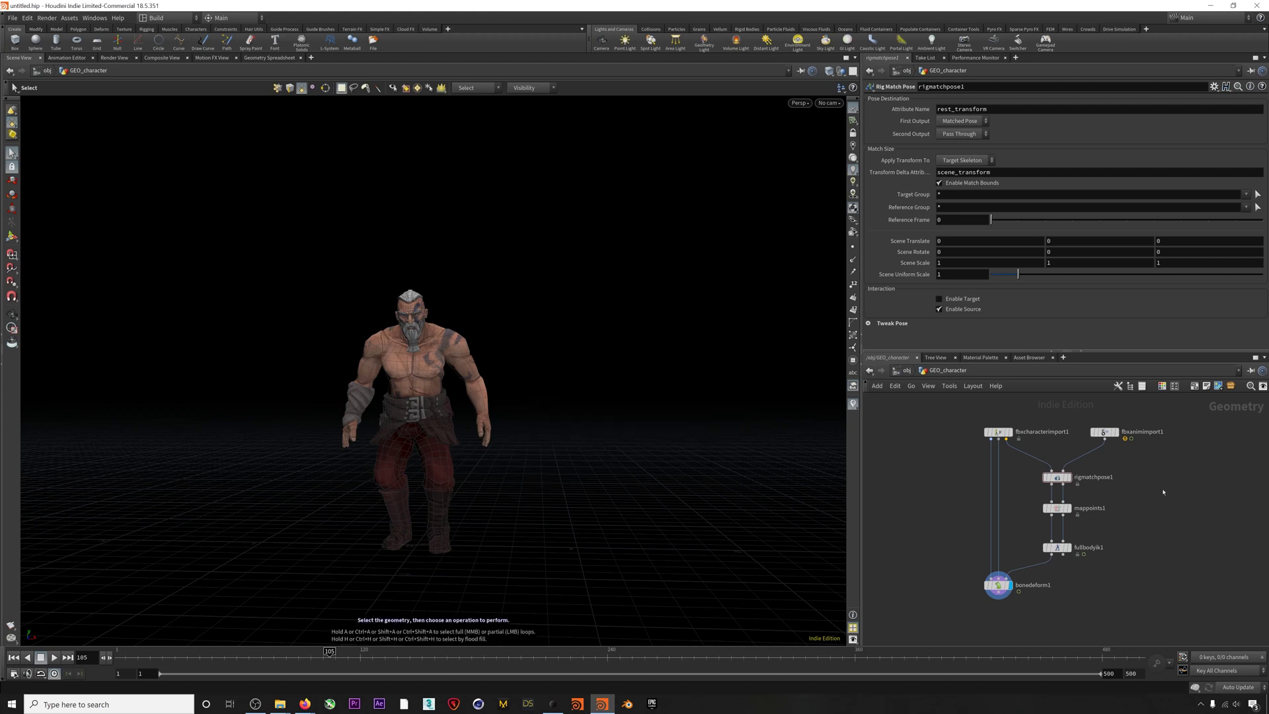
- Add a Labs Rokoko Mocap Stream node beside the FBX animation import and display it
key(Tab)
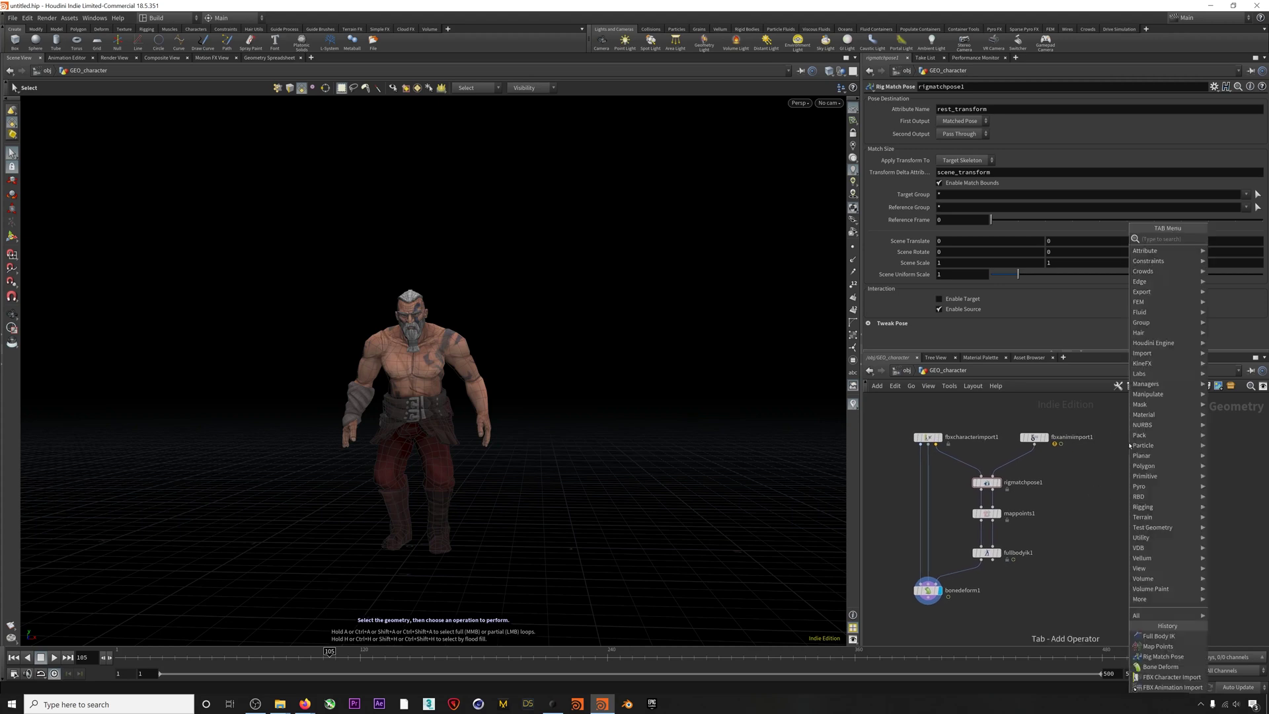
text(rok)
key(Return)
key(Return)
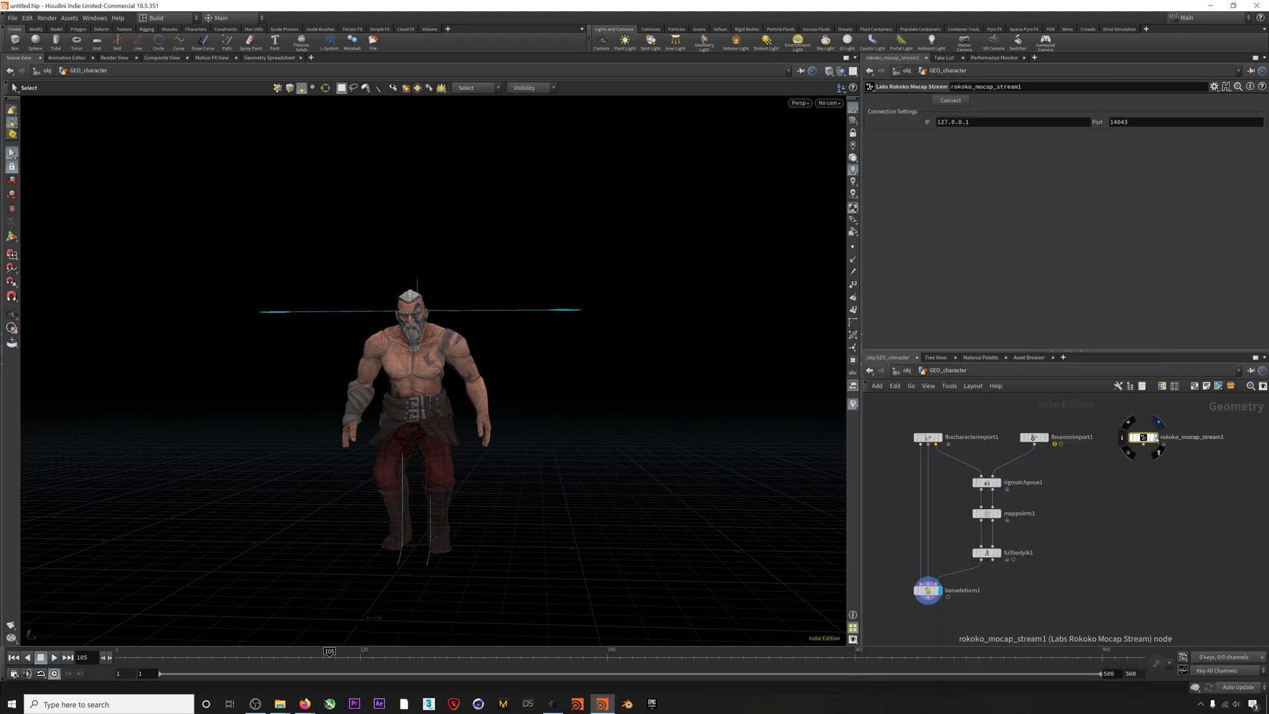
click(1155, 437)
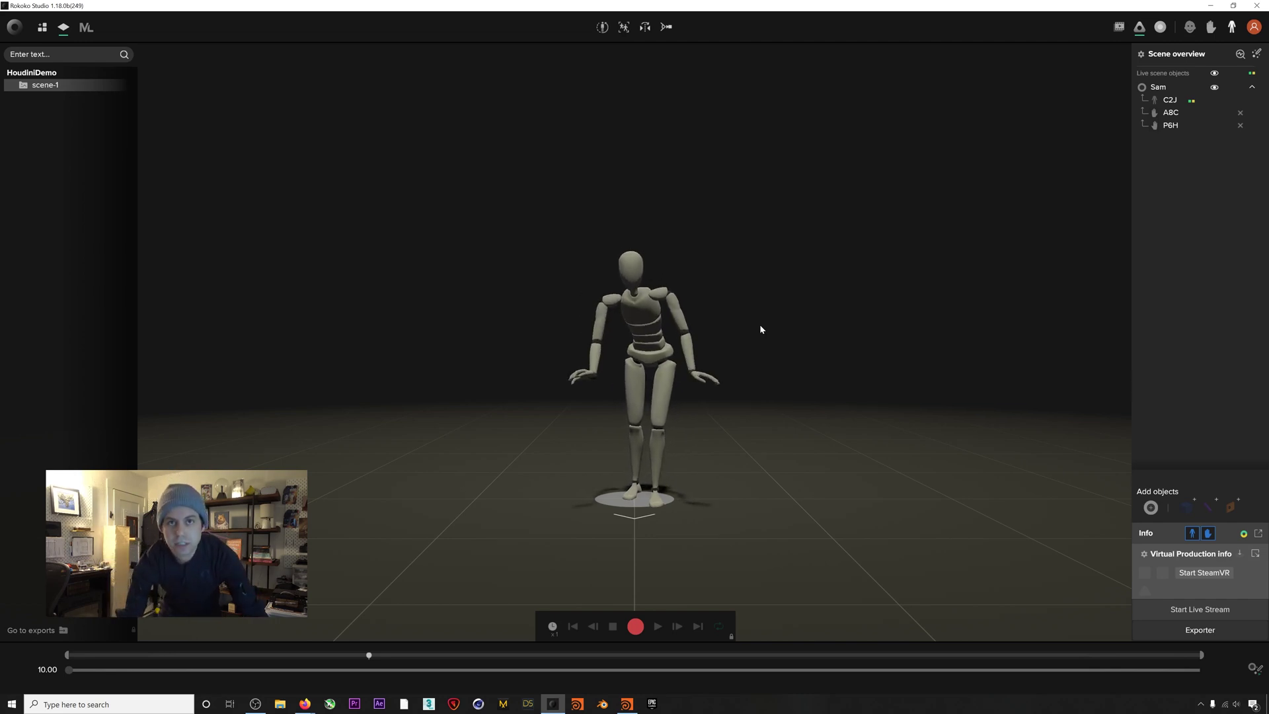
- In Rokoko Studio, turn on live streaming to Houdini and open its connection settings to view the IP and port
click(1186, 609)
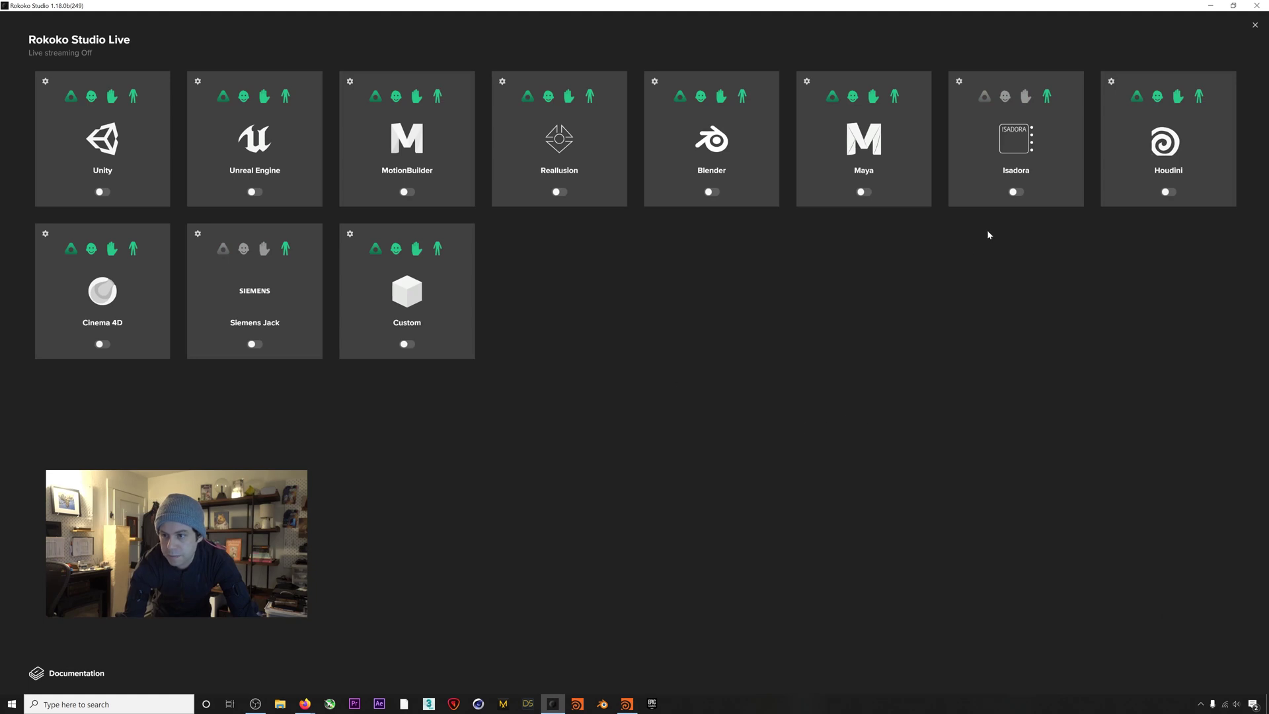
click(1166, 192)
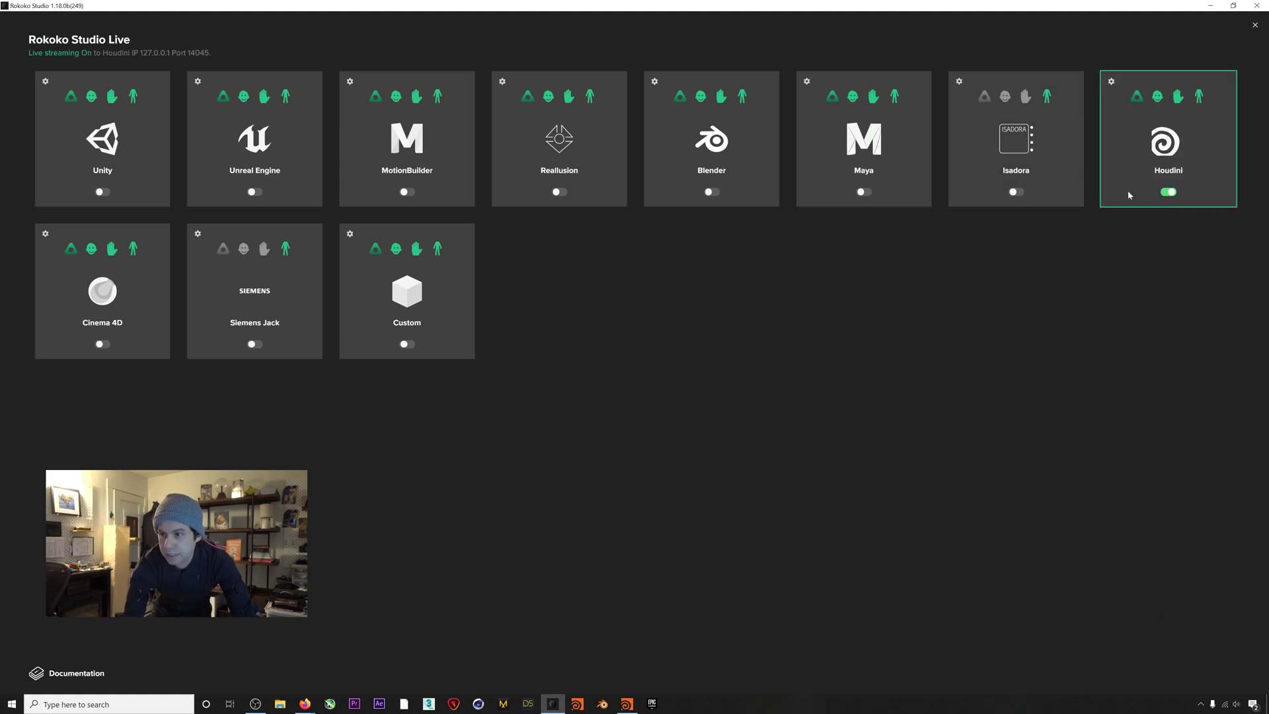
click(1110, 82)
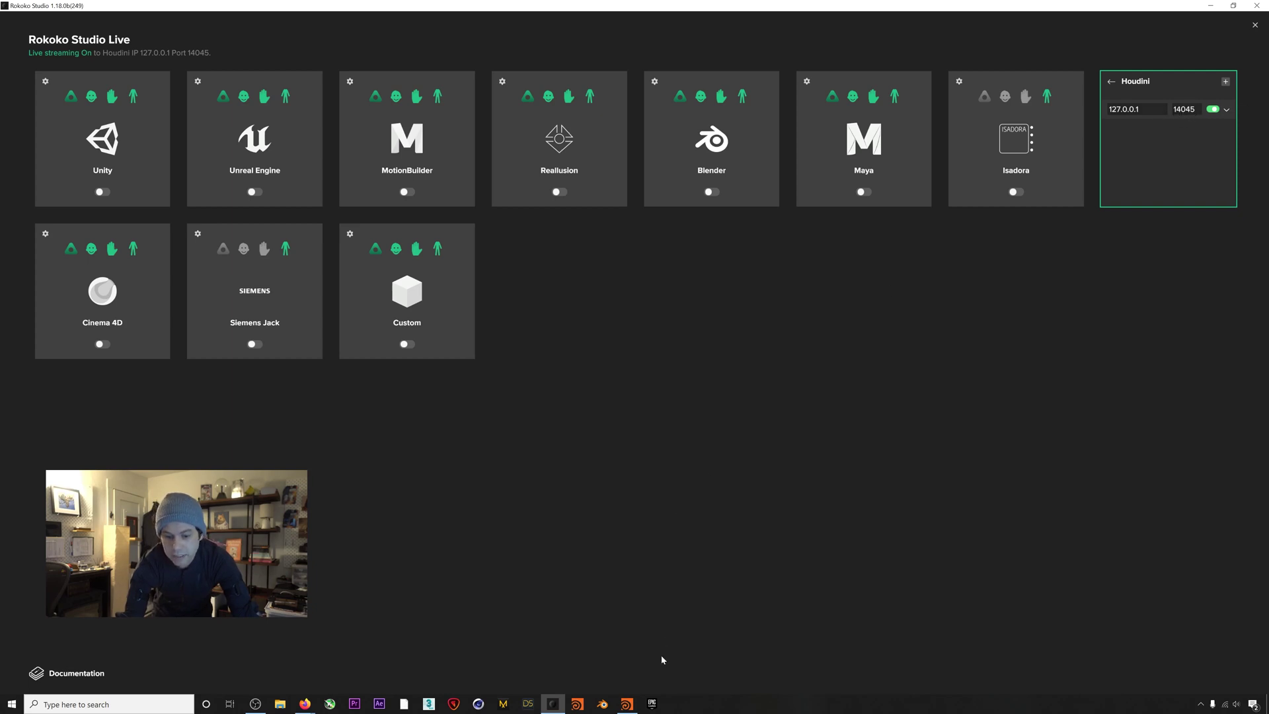
- Switch to Houdini, set the Rokoko Mocap Stream node's port to 14045 and connect it to the live stream
click(627, 703)
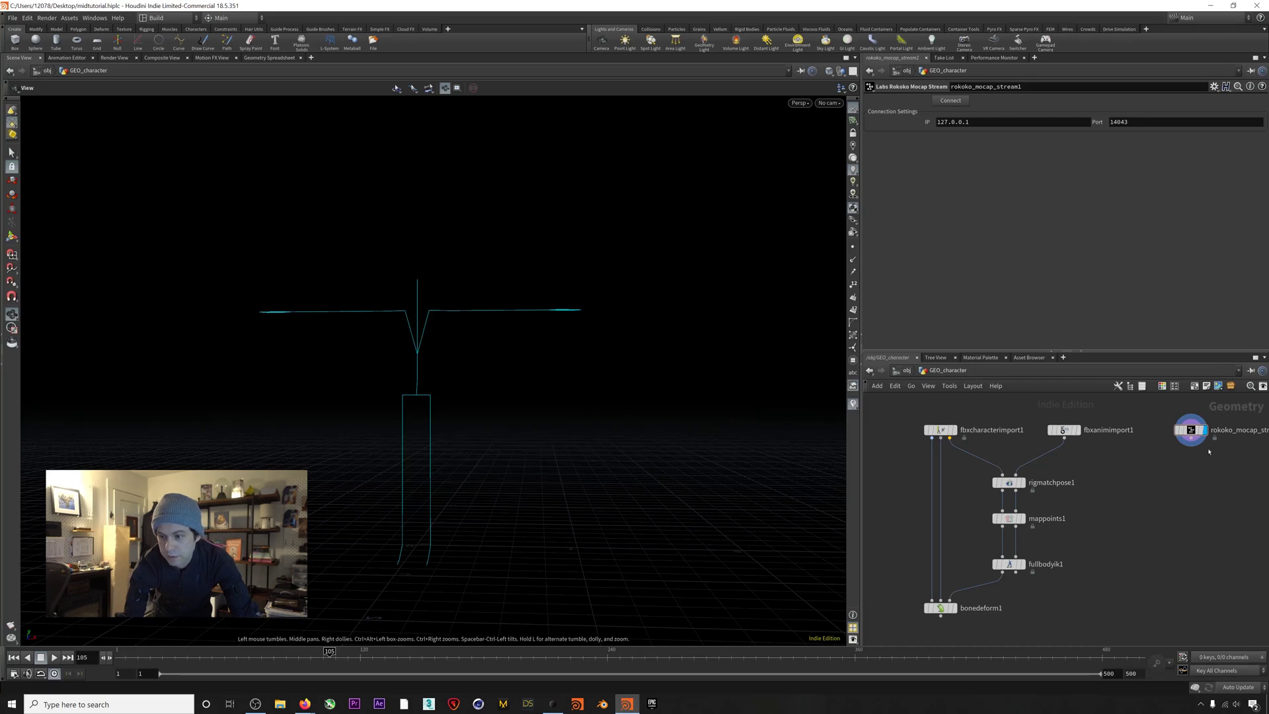
click(1137, 122)
key(BackSpace)
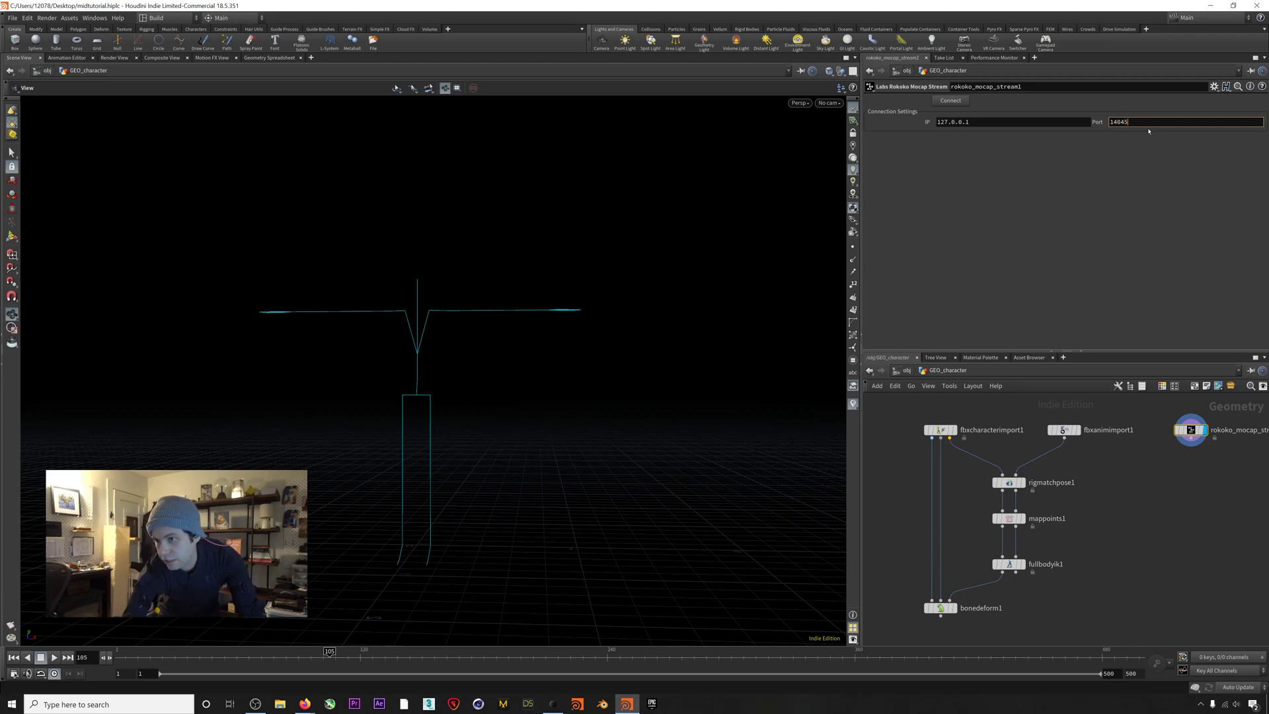
text(5)
key(Return)
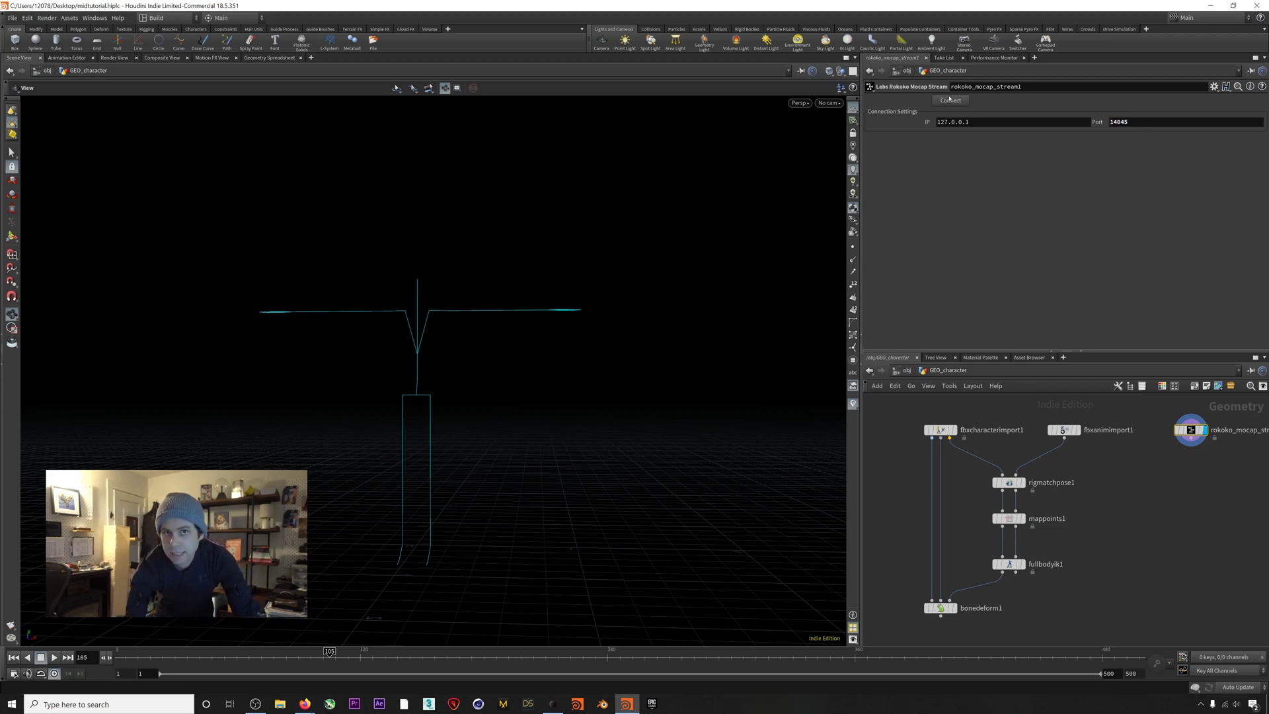
click(954, 103)
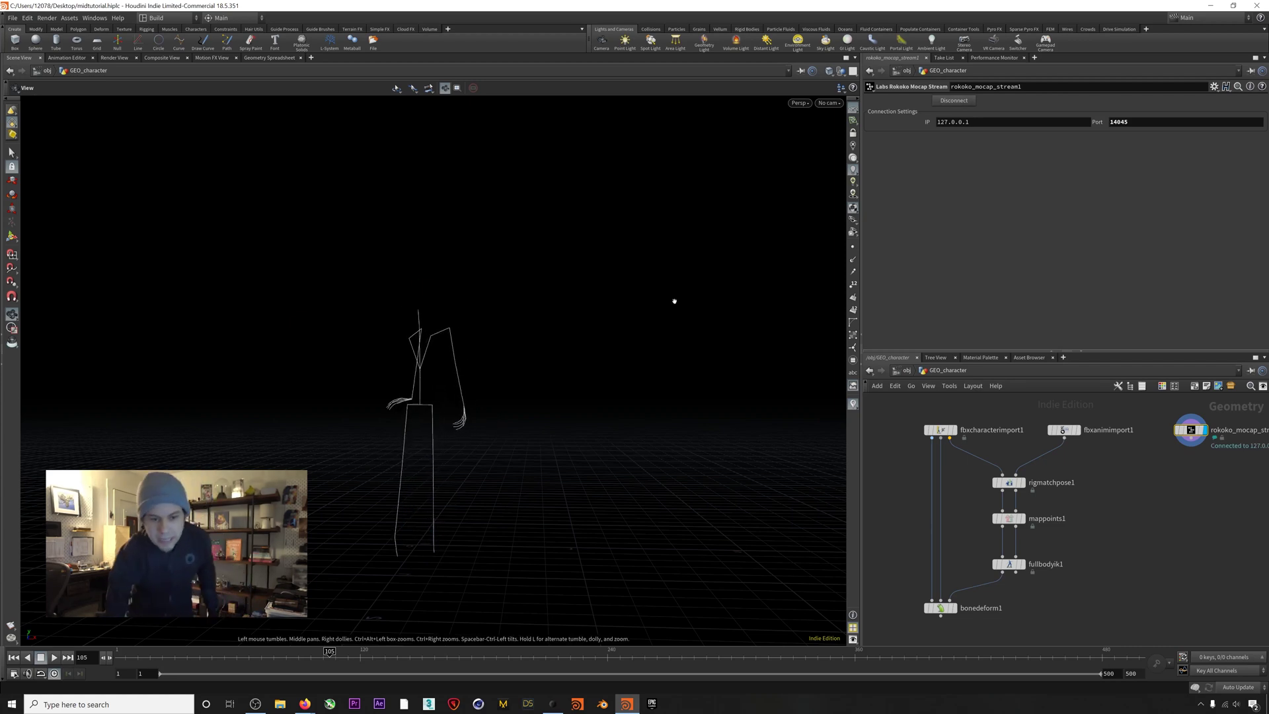
- Switch to Rokoko Studio, close the live streaming settings and calibrate the live actor's pose
click(557, 711)
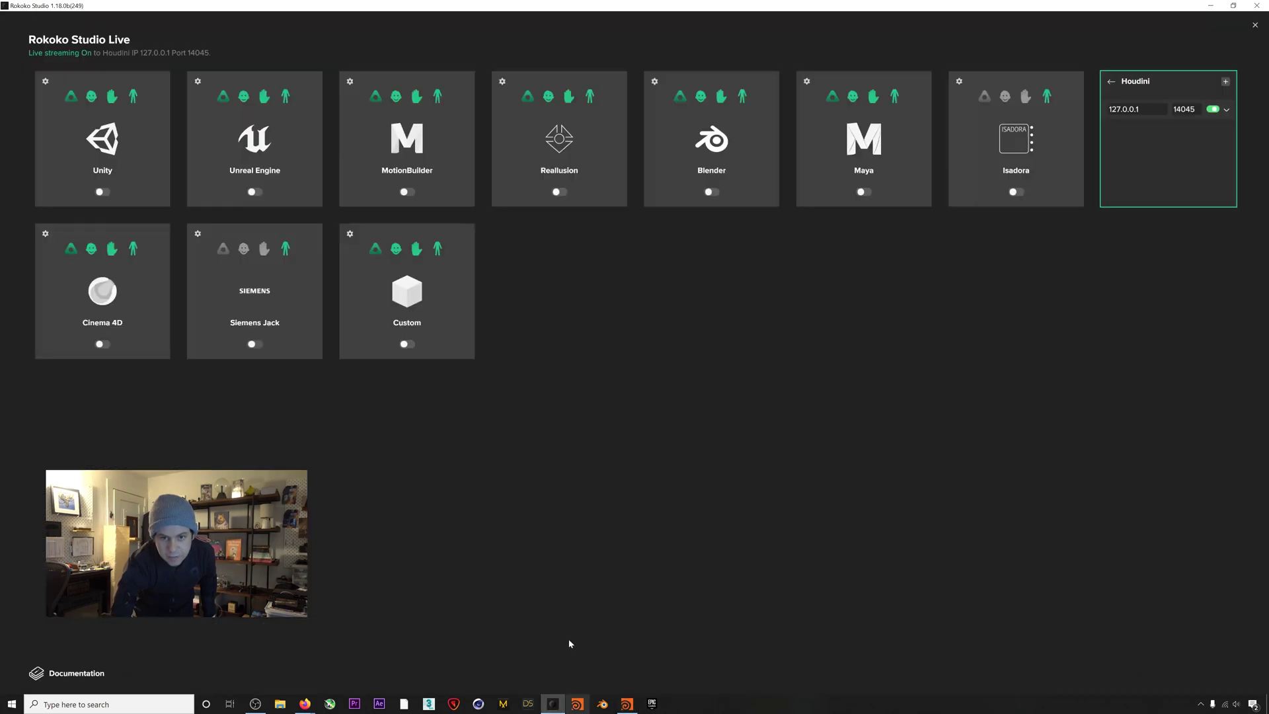
click(1255, 27)
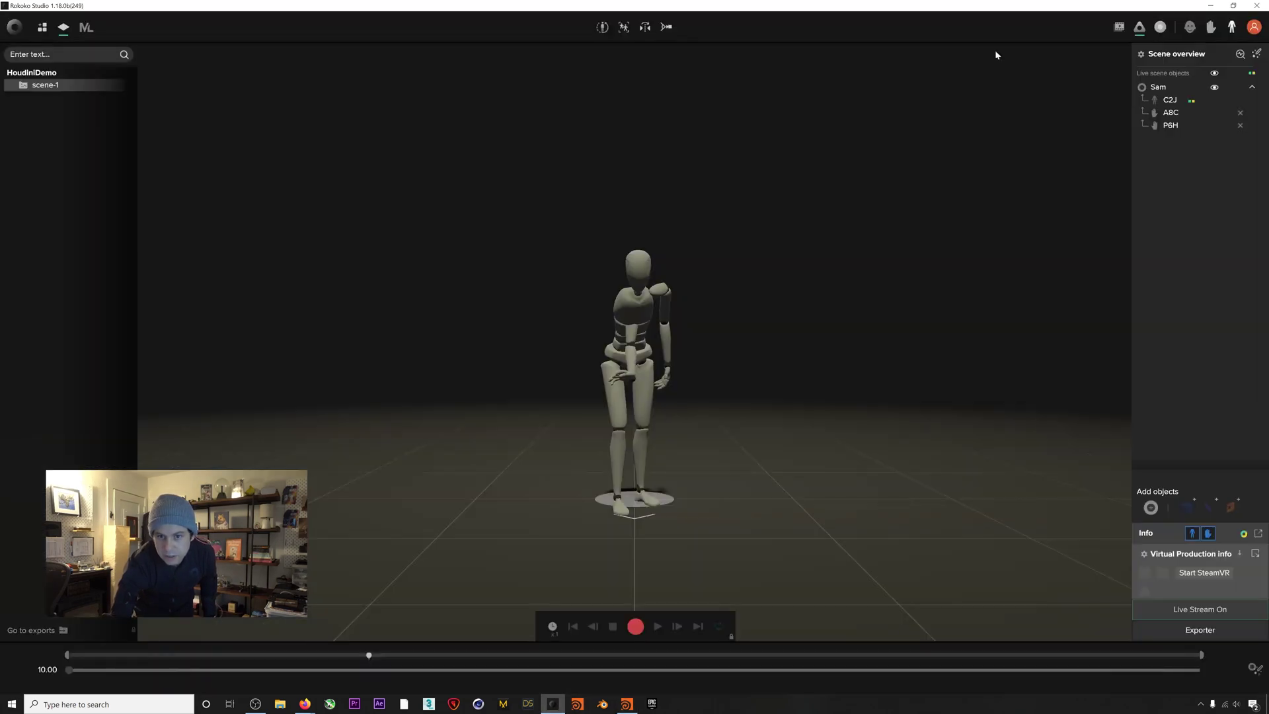
click(624, 28)
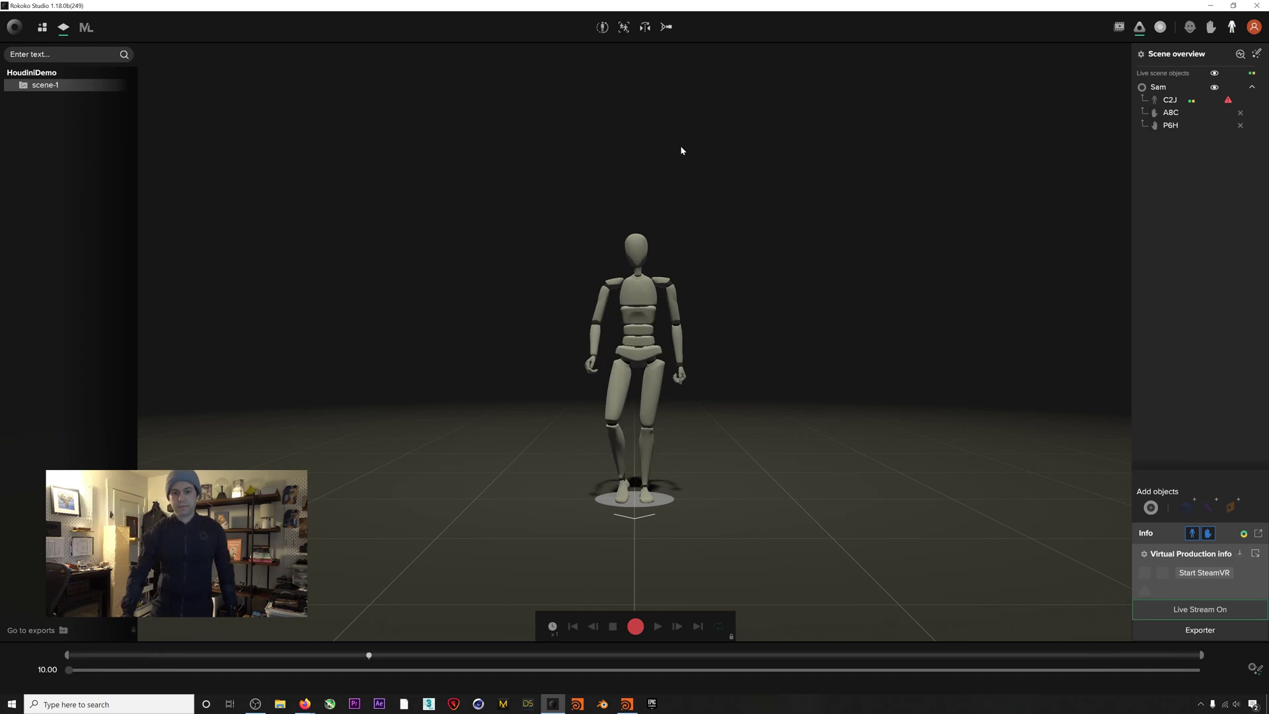
- Switch to Houdini and add Rig Match Pose, Map Points and Full Body IK nodes in a column below the mocap stream
key(alt+Tab)
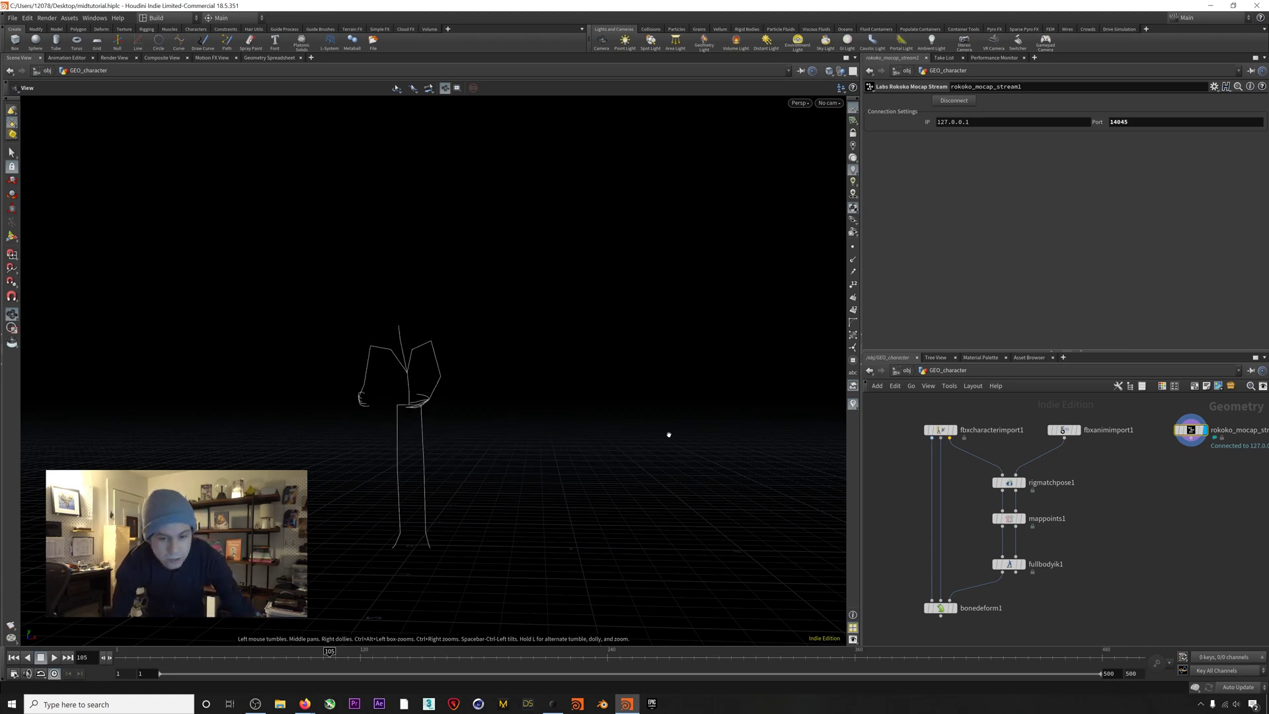
middle_drag(1147, 478, 1110, 481)
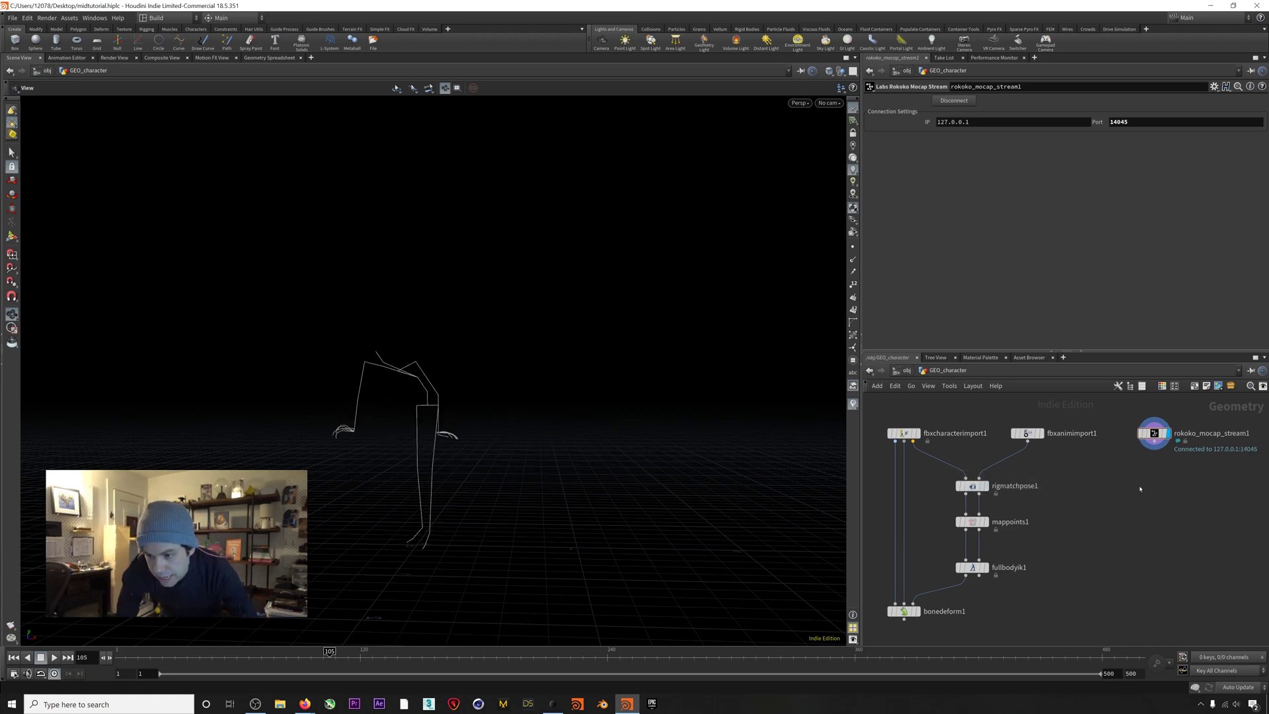
key(Tab)
text(rig)
key(Return)
click(1139, 485)
key(Tab)
click(1130, 536)
click(1110, 576)
- Wire the character skeleton and mocap stream through the new Rig Match Pose, Map Points and Full Body IK into Bone Deform's third input
drag(912, 441, 1133, 477)
drag(1153, 441, 1146, 478)
drag(1130, 537, 1139, 536)
drag(1110, 577, 912, 603)
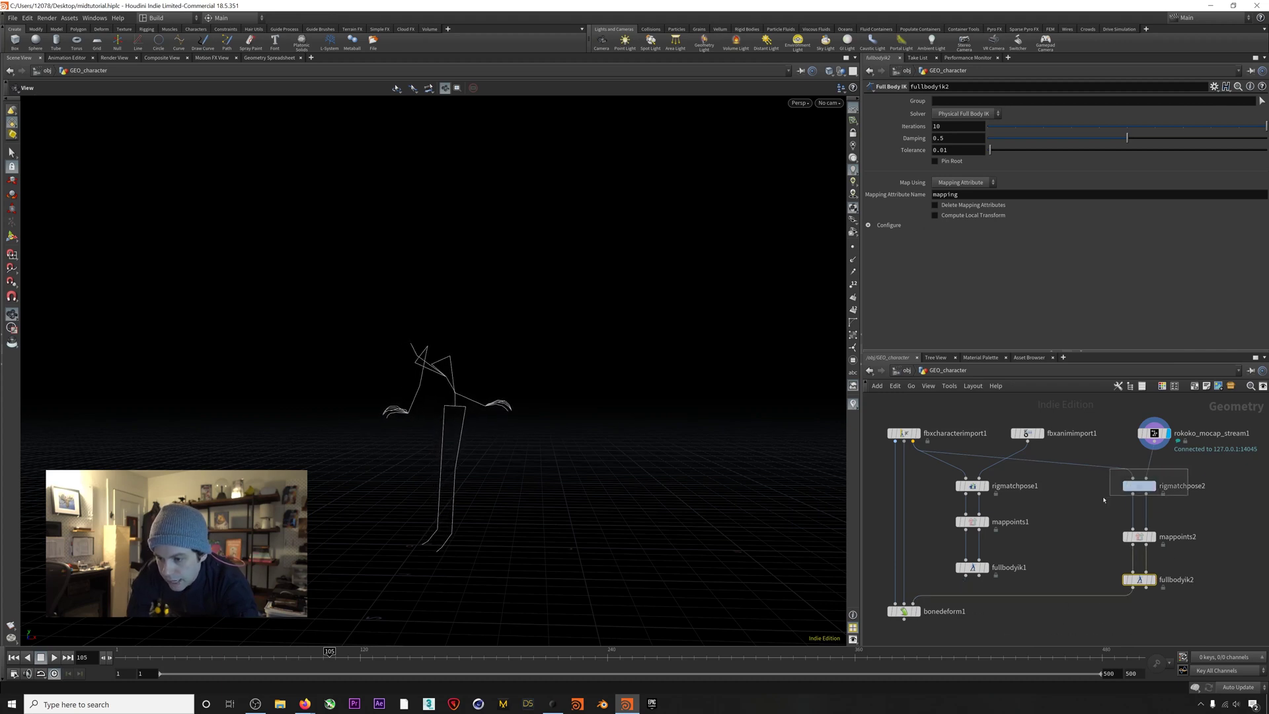
- Display the mocap stream's Rig Match Pose node and examine how the streamed skeleton's arms and hands line up with the character skeleton
click(1138, 486)
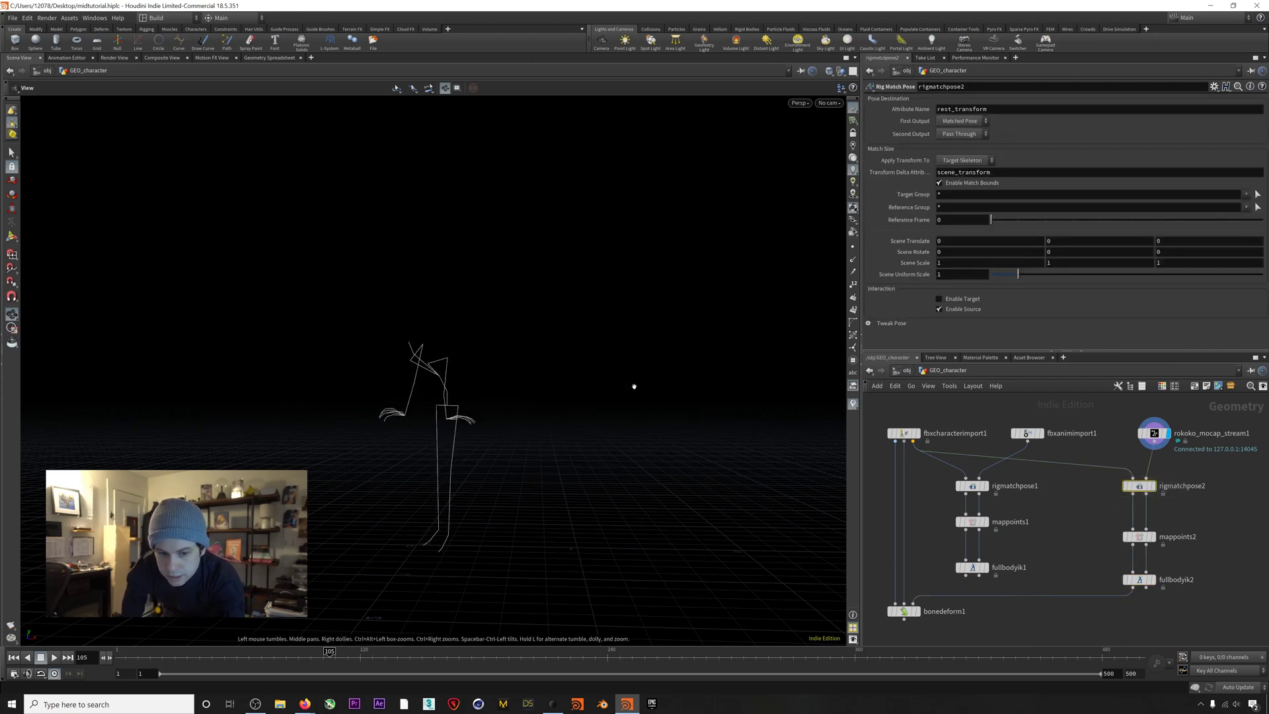
key(Return)
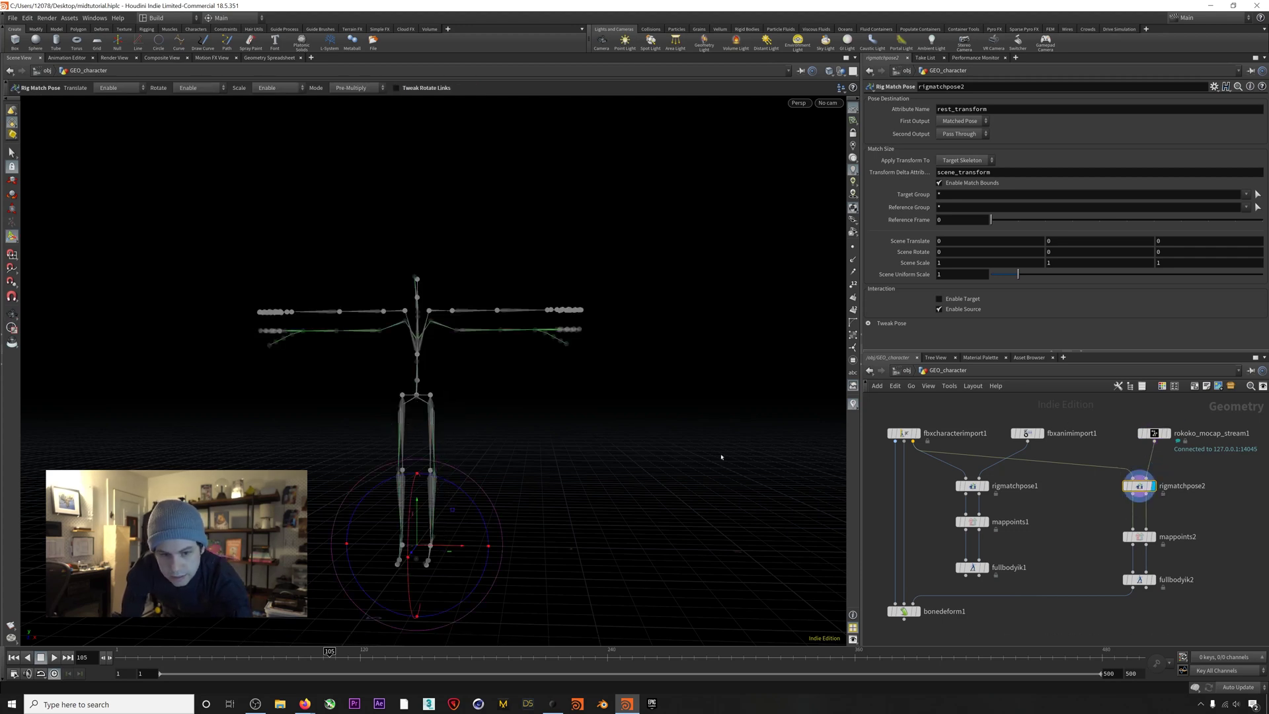
key(Escape)
drag(721, 457, 693, 321)
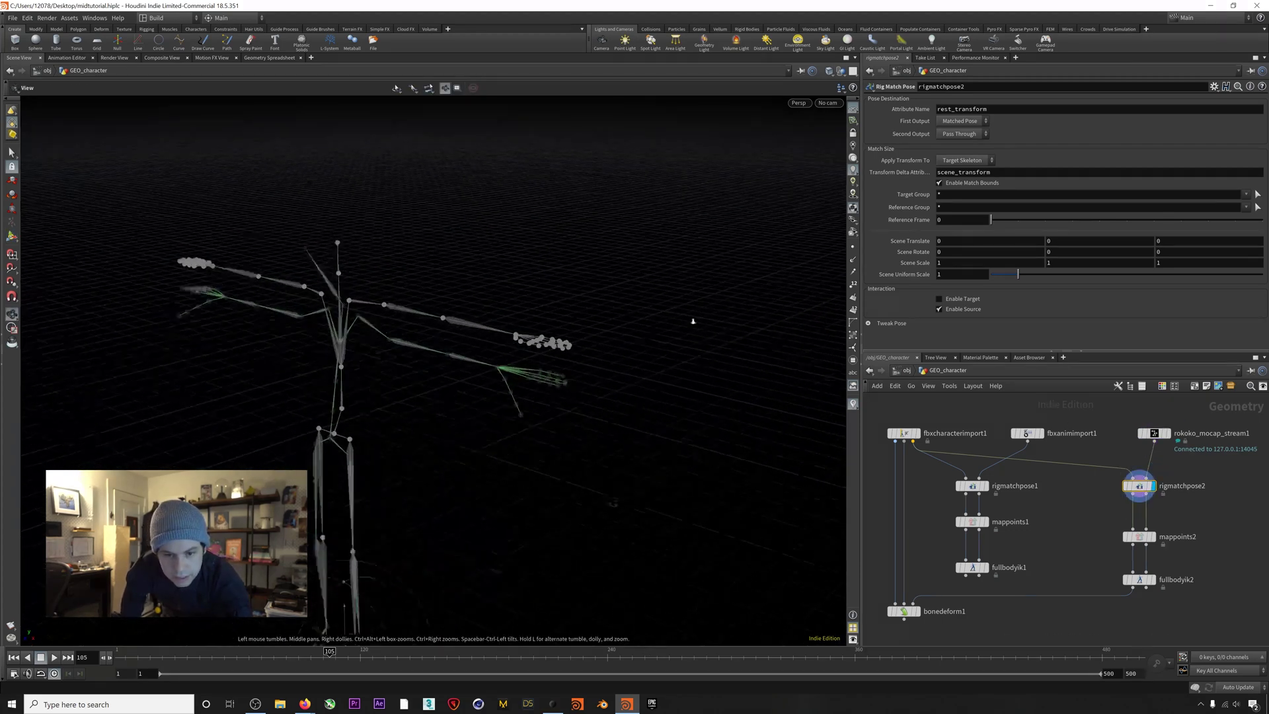
scroll(522, 340, up, 5)
drag(535, 354, 350, 275)
click(502, 364)
click(415, 335)
click(421, 276)
scroll(350, 274, down, 4)
click(735, 183)
mouse_move(640, 232)
alt+mouse_down()
mouse_move(604, 308)
mouse_move(629, 243)
alt+mouse_up()
alt+middle_drag(628, 243, 673, 315)
key(Return)
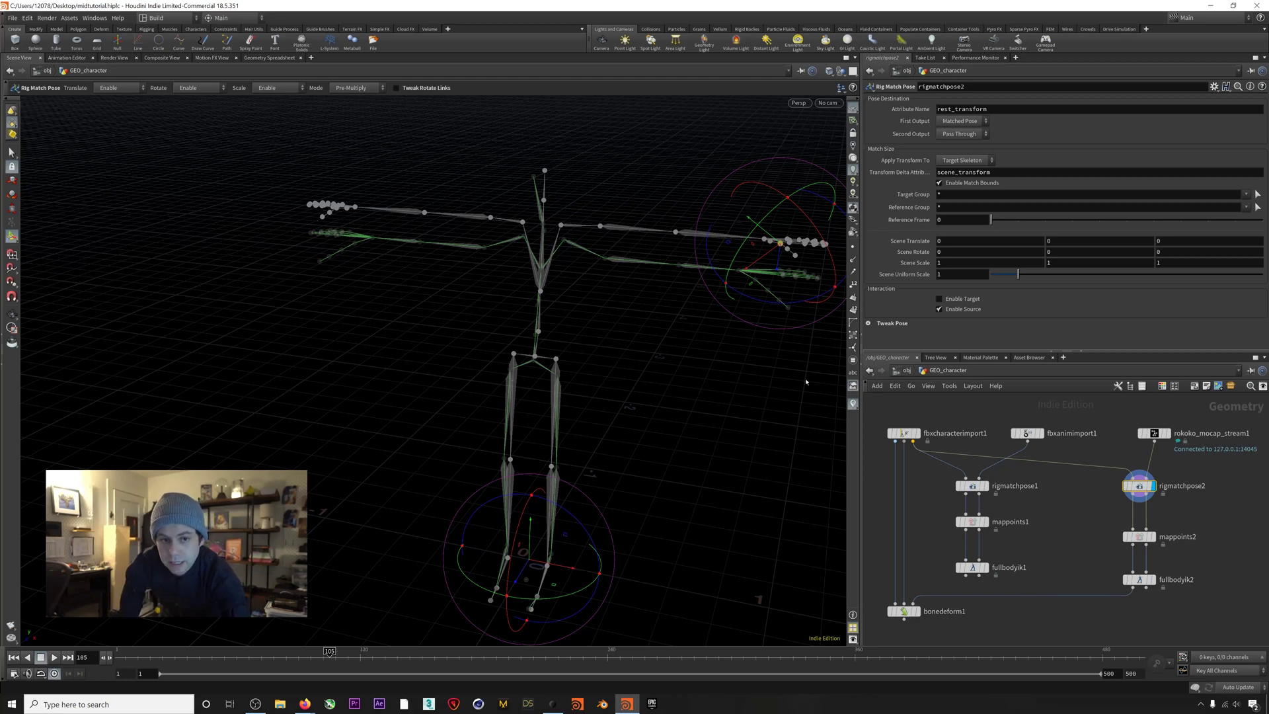
- Display the mocap stream's Map Points node and set its Target Guide Offset to 0.3 in Z
click(1139, 536)
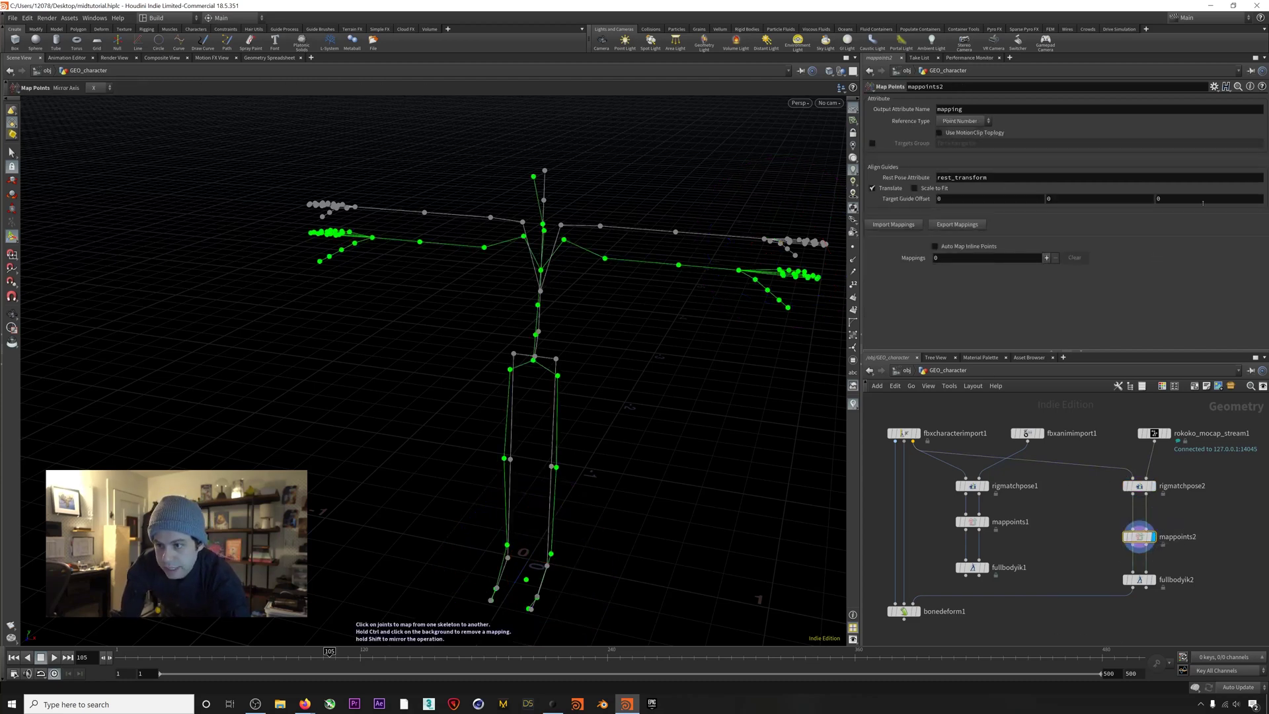
click(1189, 198)
text(.3)
key(Return)
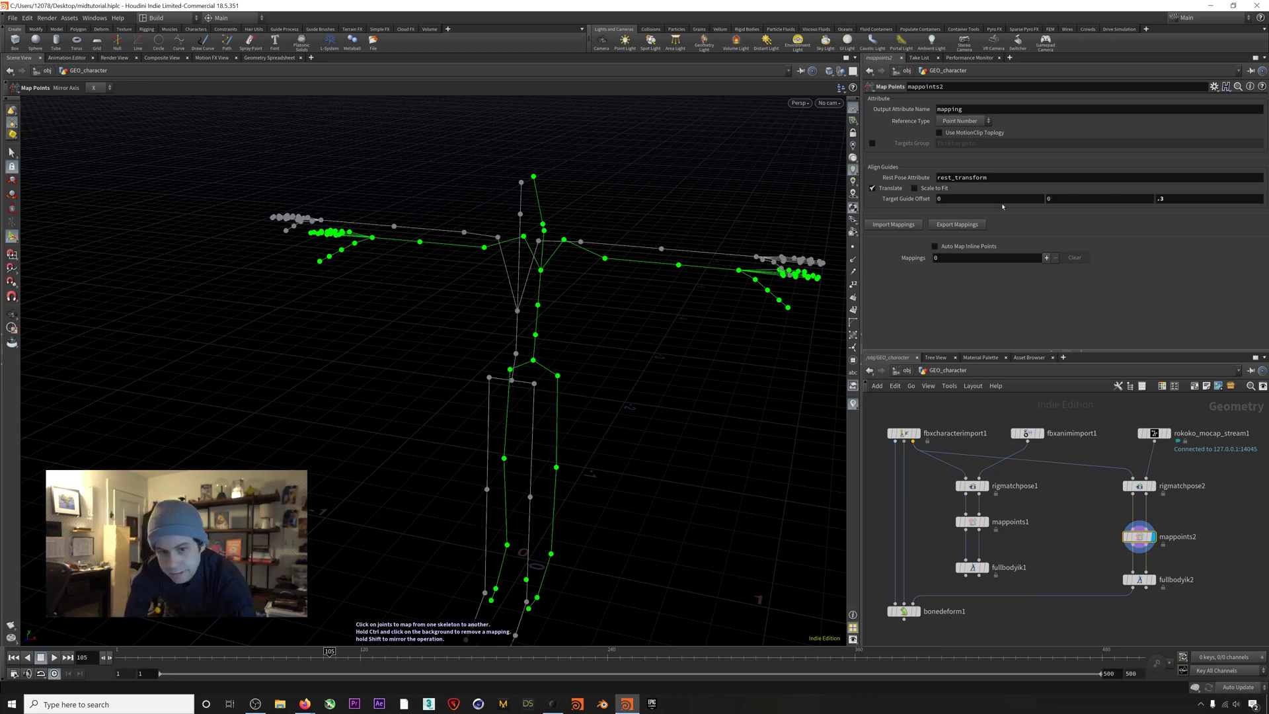
- Map the mocap skeleton's rightShoulder and rightUpperArm to the character's mixamorig_LeftShoulder and mixamorig_LeftArm joints in Map Points
alt+drag(595, 379, 548, 315)
alt+middle_drag(548, 314, 537, 352)
alt+right_drag(546, 295, 670, 246)
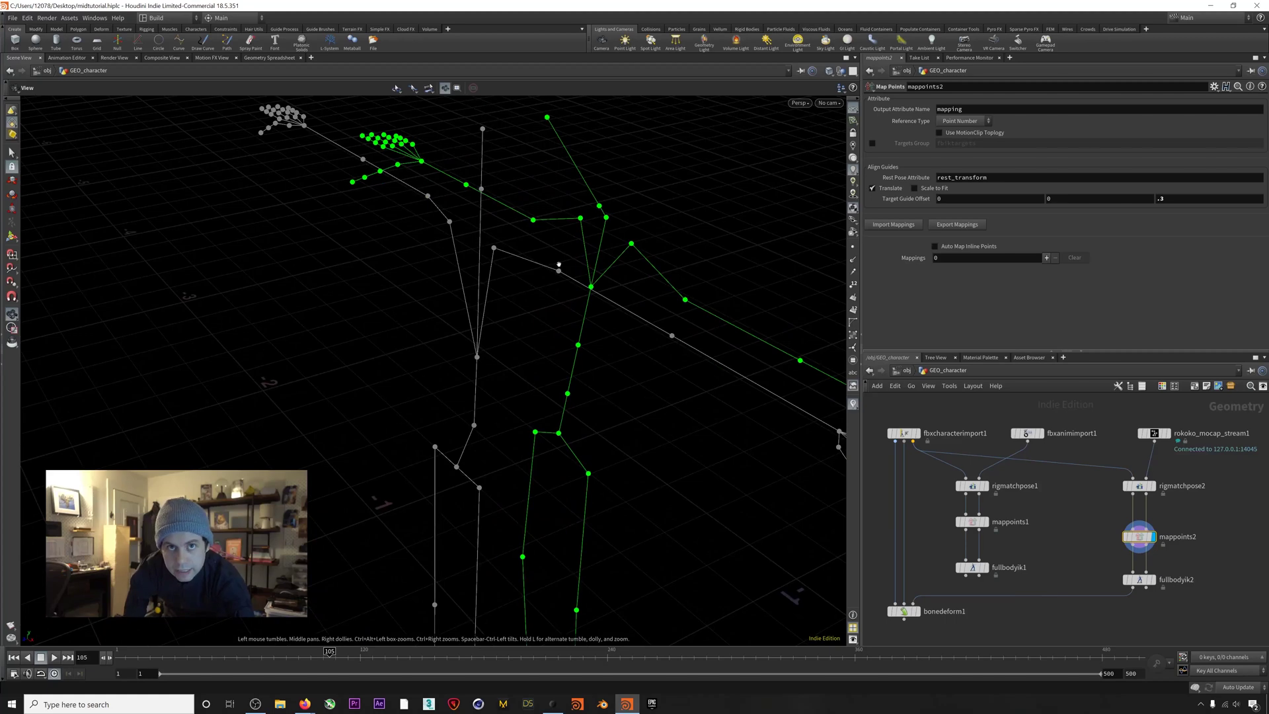
alt+middle_drag(558, 265, 555, 280)
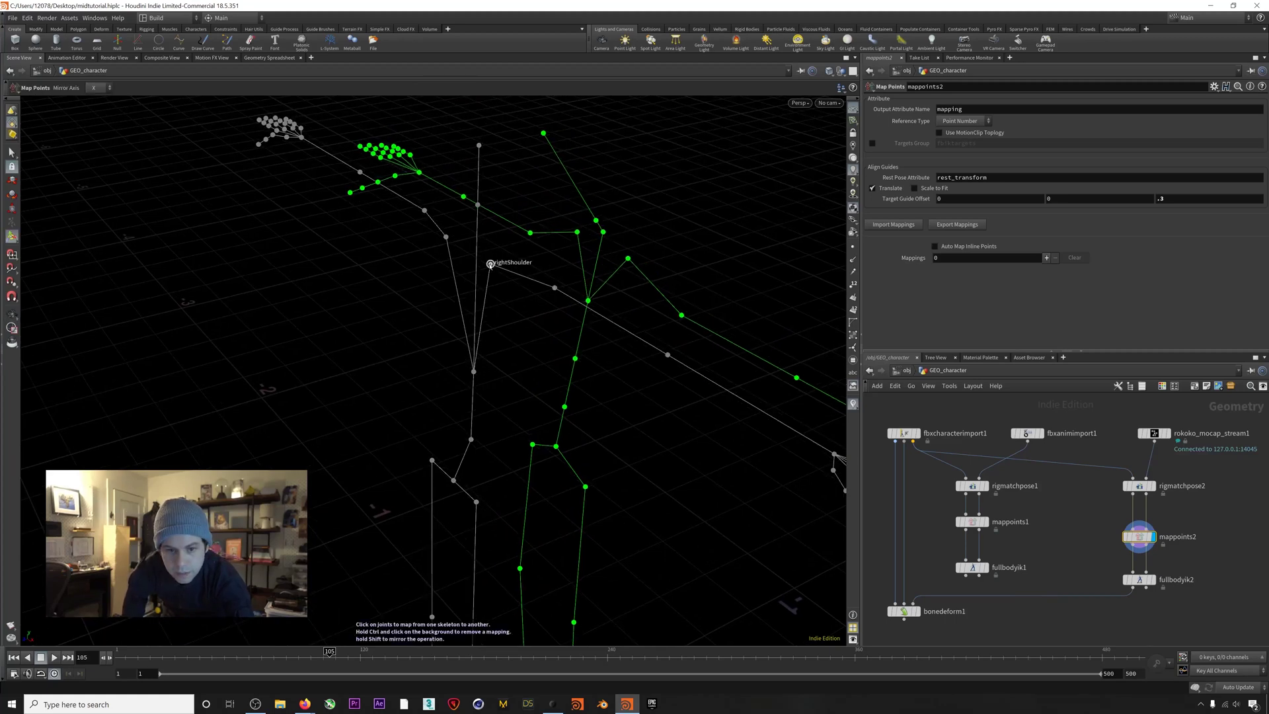
click(489, 264)
click(627, 258)
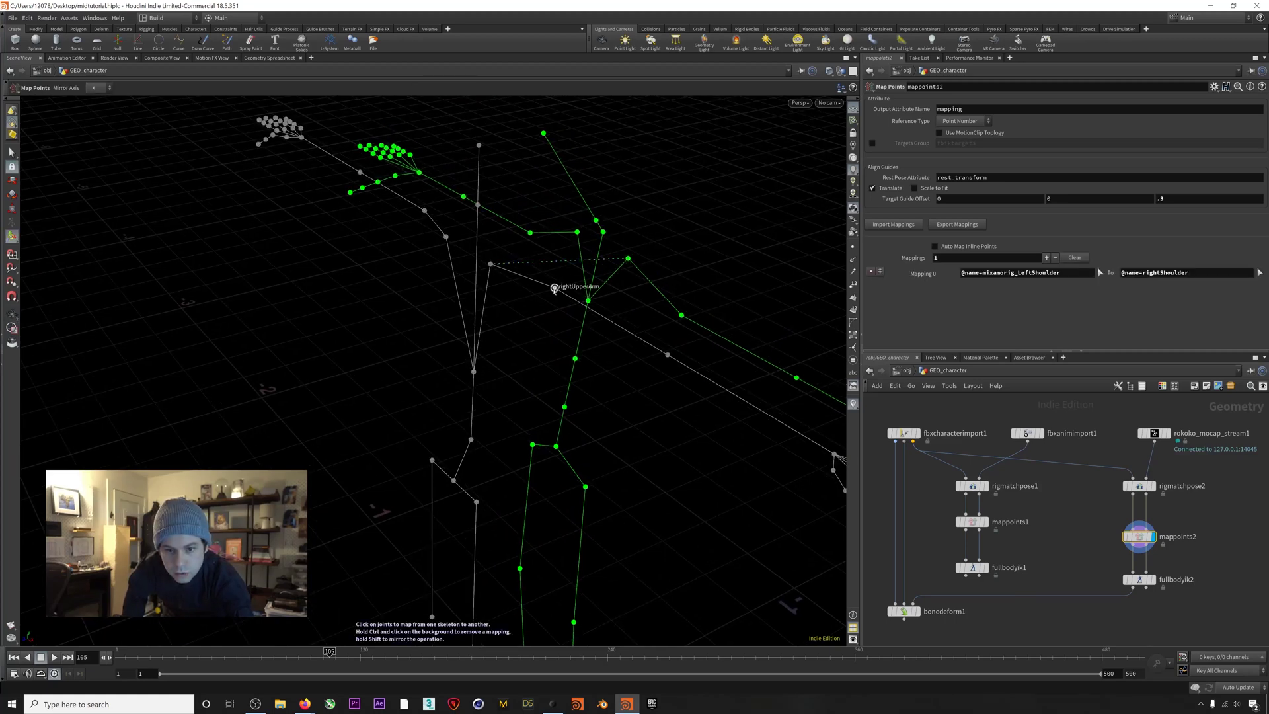
click(553, 288)
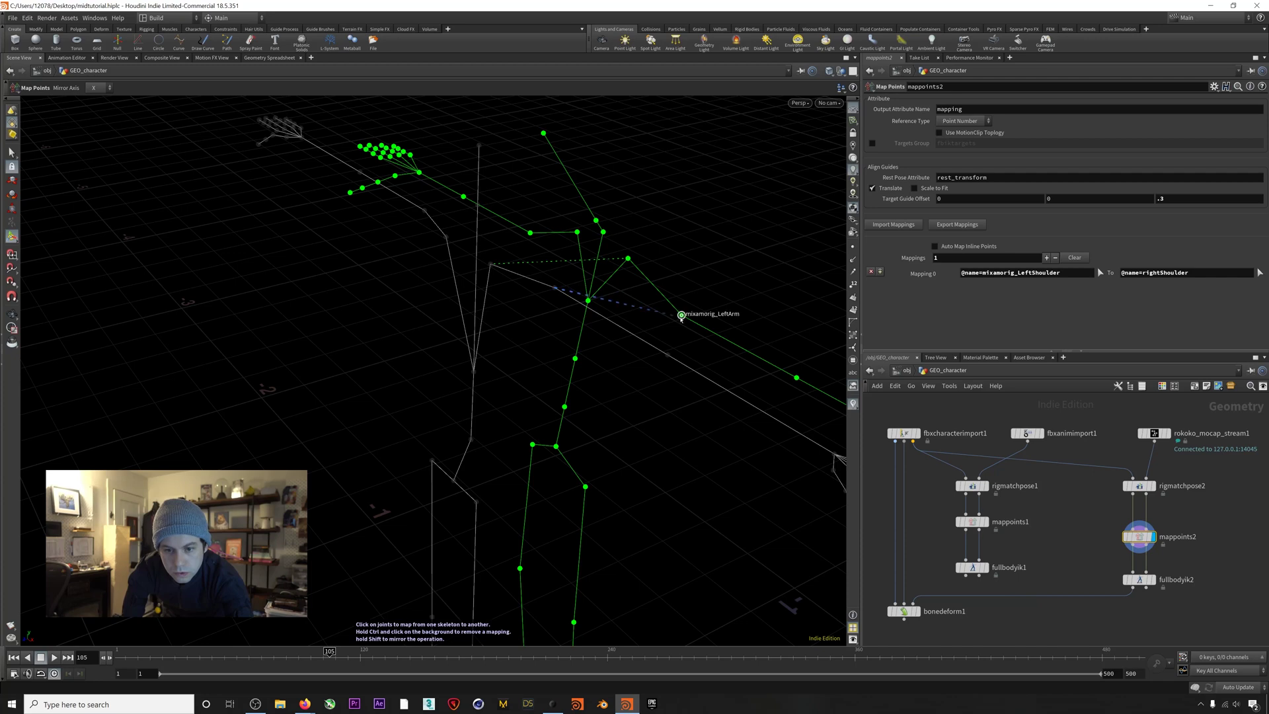
click(680, 315)
- Map the mocap's rightLowerArm and rightHand to the character's mixamorig_LeftForeArm and mixamorig_LeftHand joints
click(667, 354)
click(796, 377)
key(Escape)
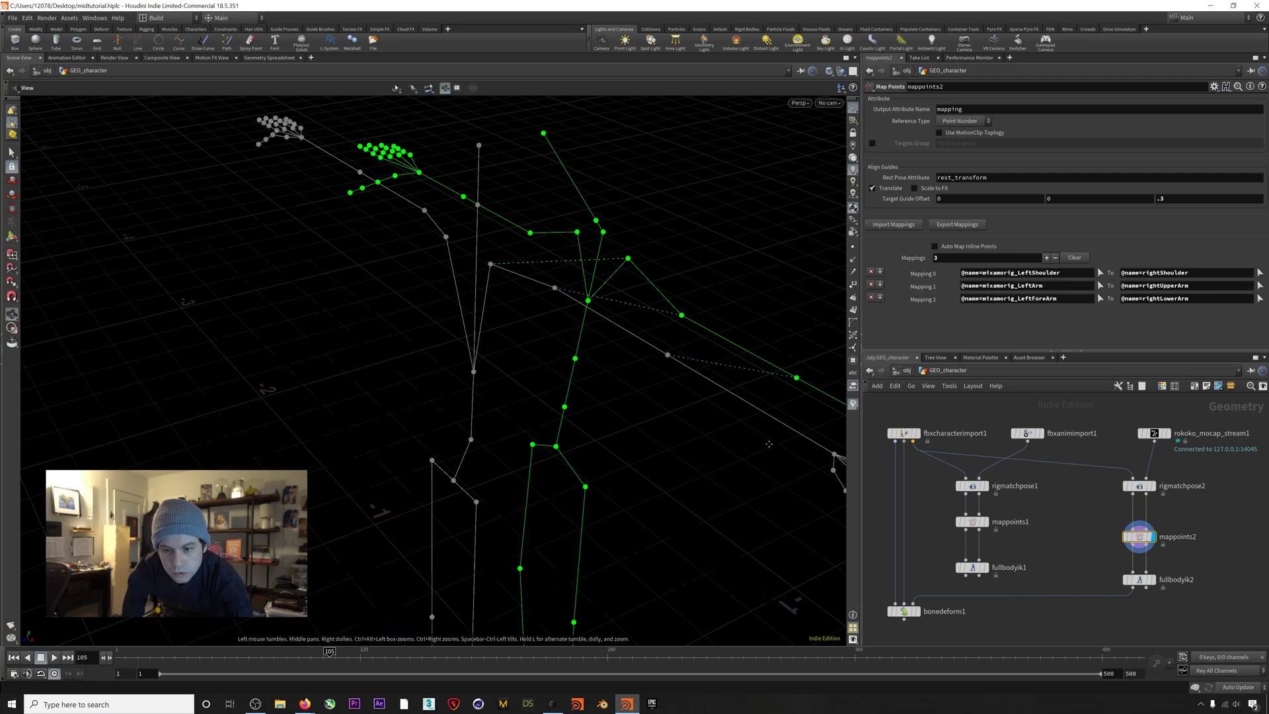
alt+middle_drag(769, 444, 573, 427)
click(599, 423)
click(686, 414)
- Map the mocap's neck and head joints to the character's mixamorig_Neck and mixamorig_Head
key(Escape)
drag(686, 414, 509, 243)
key(Return)
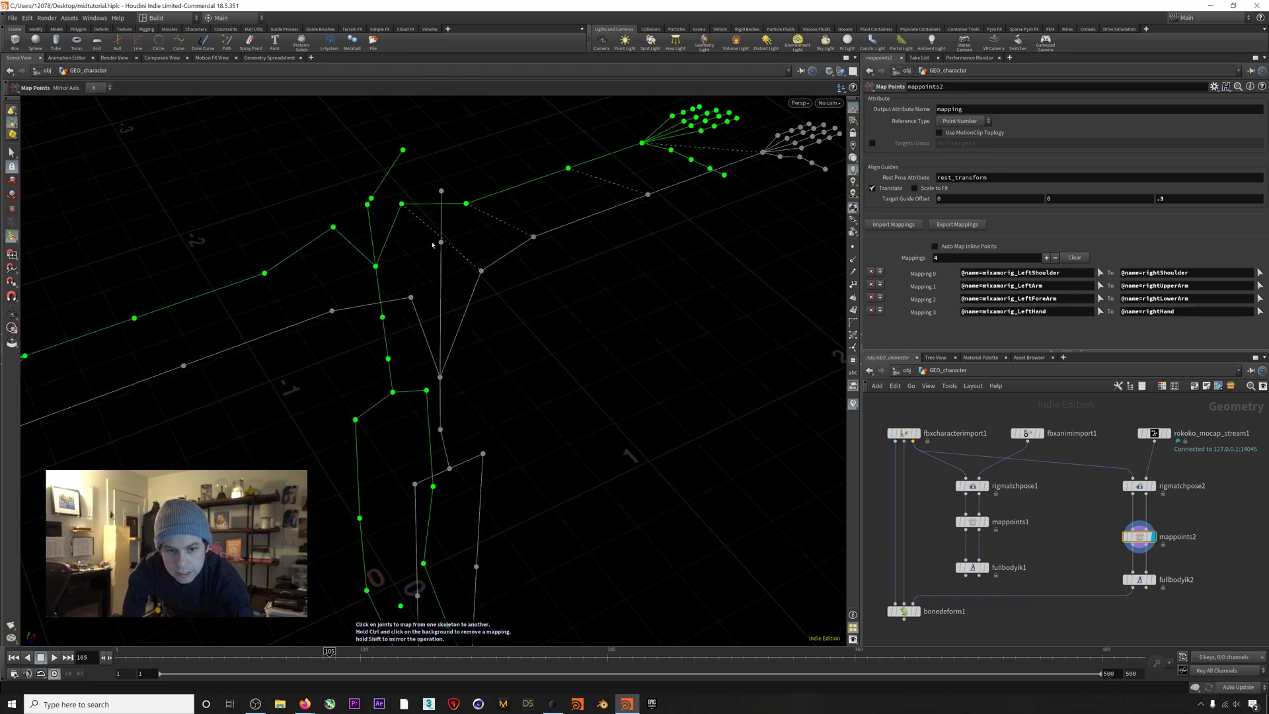
click(441, 241)
click(368, 204)
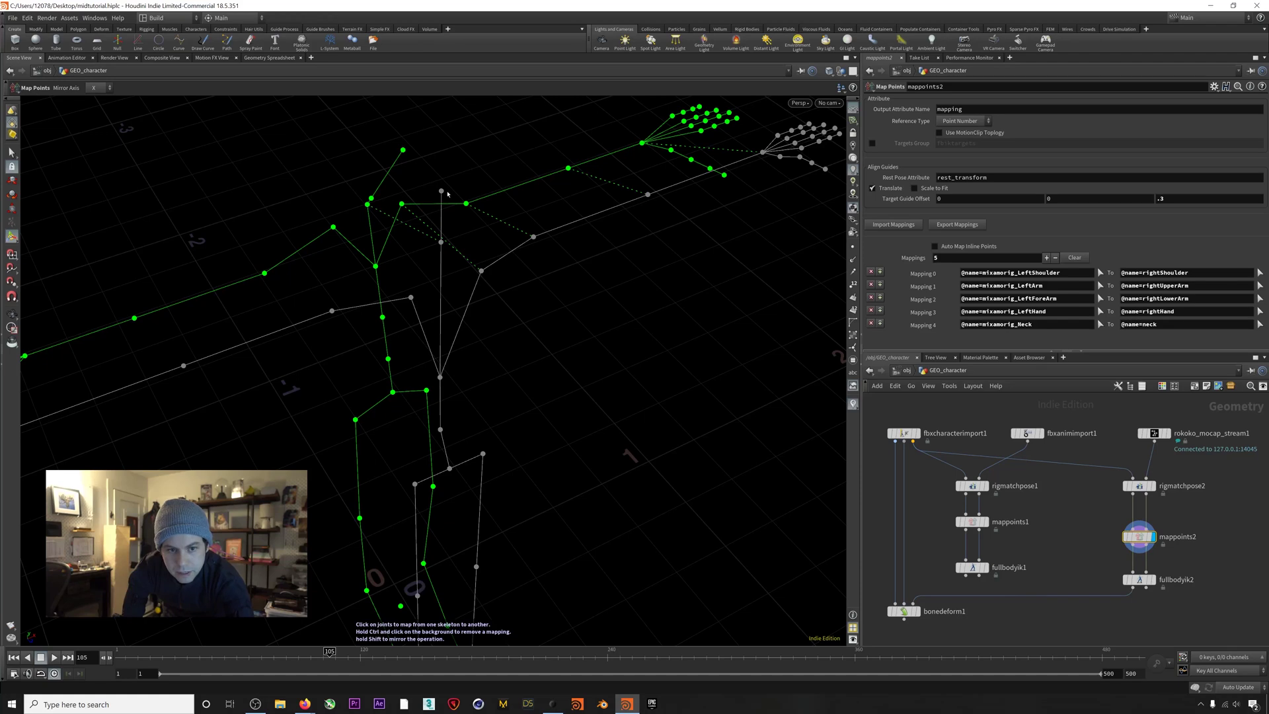
click(372, 198)
click(440, 191)
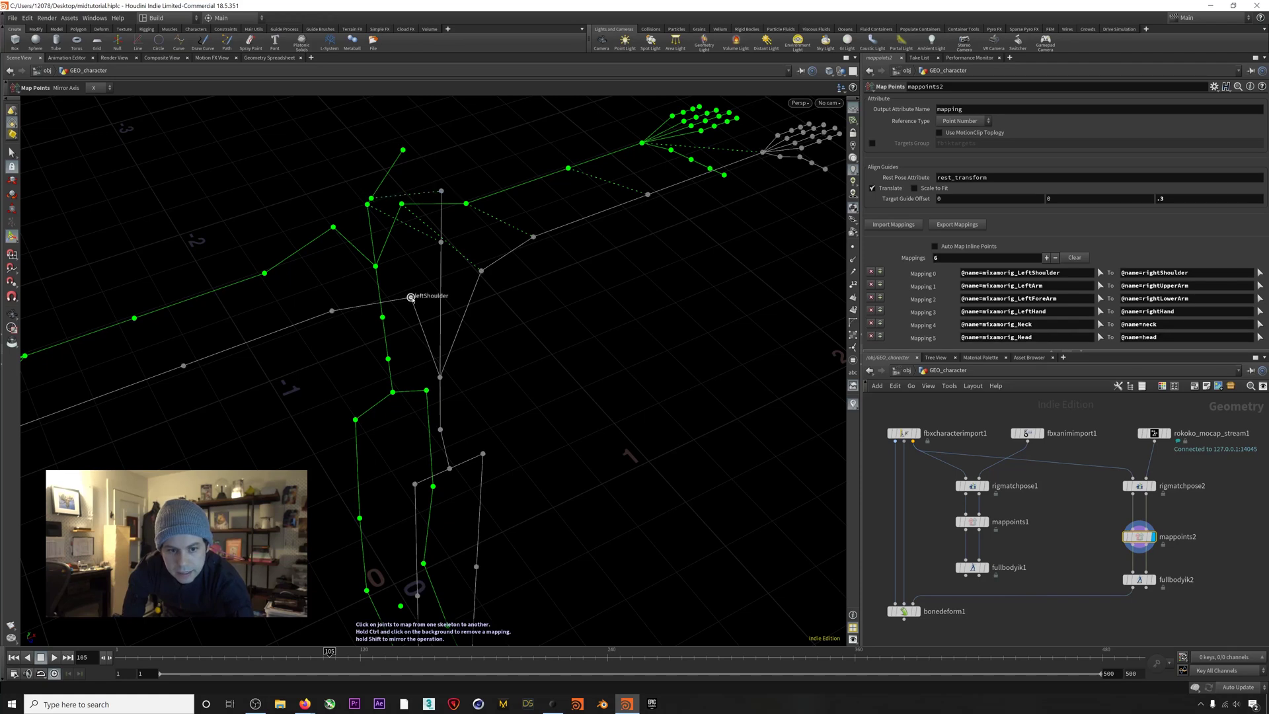
- Map the mocap's leftShoulder, upper arm, lower arm and hand to the matching joints of the character's opposite arm
click(410, 297)
click(375, 266)
click(330, 310)
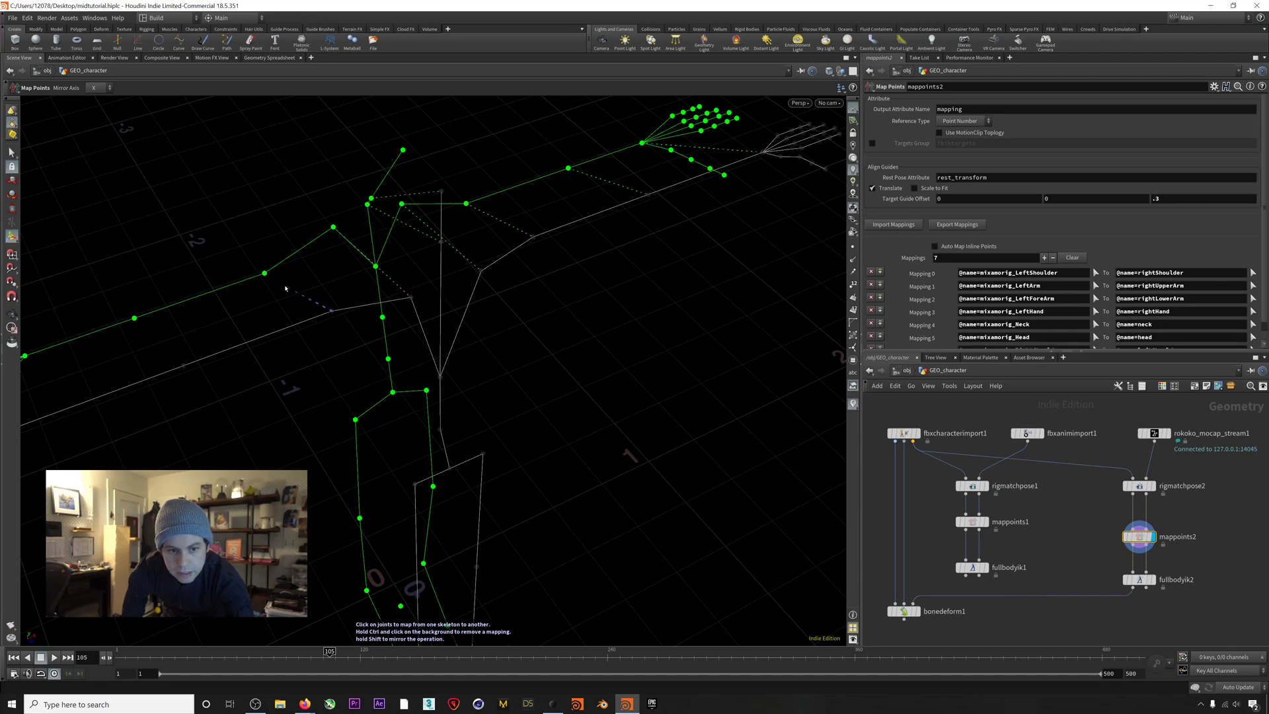
click(264, 273)
click(183, 365)
click(134, 318)
alt+middle_drag(203, 319, 443, 293)
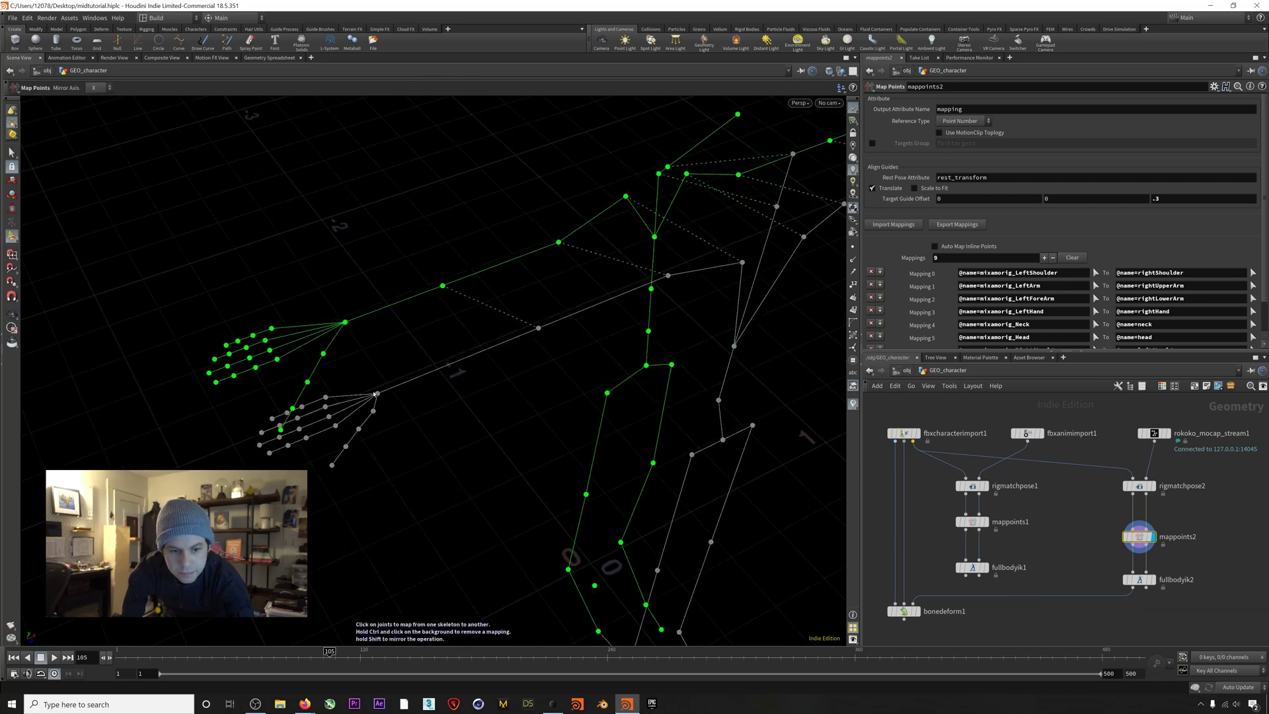
click(376, 393)
click(344, 322)
- Map the mocap's hips and two spine joints up to the chest to the character's corresponding spine joints
alt+drag(344, 322, 317, 488)
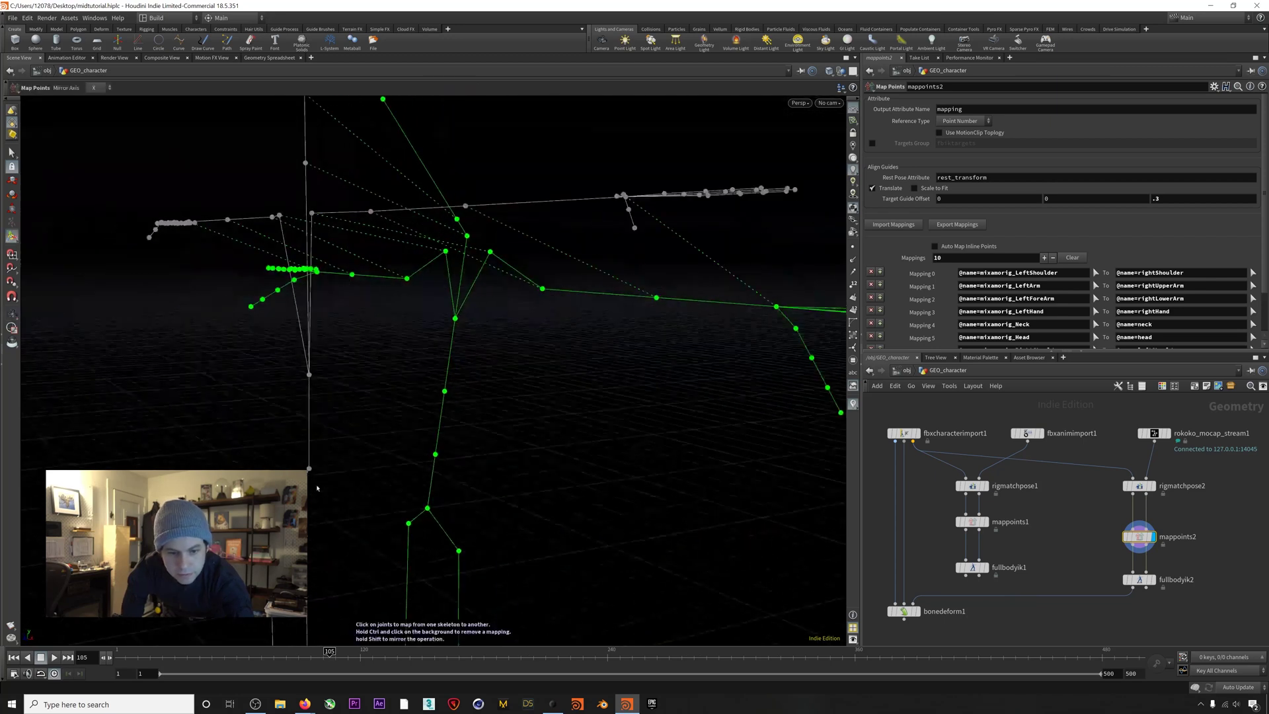
click(308, 520)
click(427, 508)
click(309, 468)
click(435, 454)
click(309, 374)
click(455, 318)
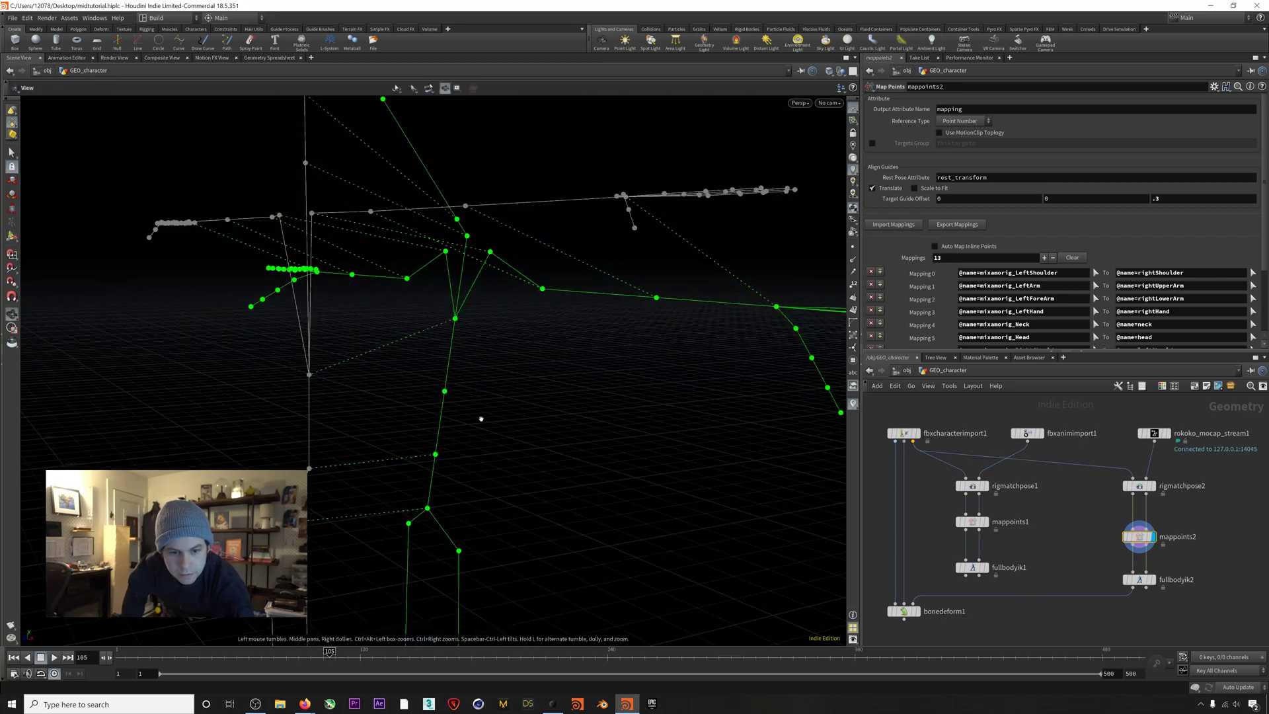
- Map both upper-leg joints and both knees of the mocap skeleton to the character's matching leg joints
alt+middle_drag(481, 418, 486, 224)
alt+drag(486, 225, 562, 248)
click(441, 330)
click(520, 339)
click(351, 320)
alt+drag(438, 335, 462, 318)
click(414, 372)
click(303, 471)
click(446, 456)
click(252, 462)
click(375, 447)
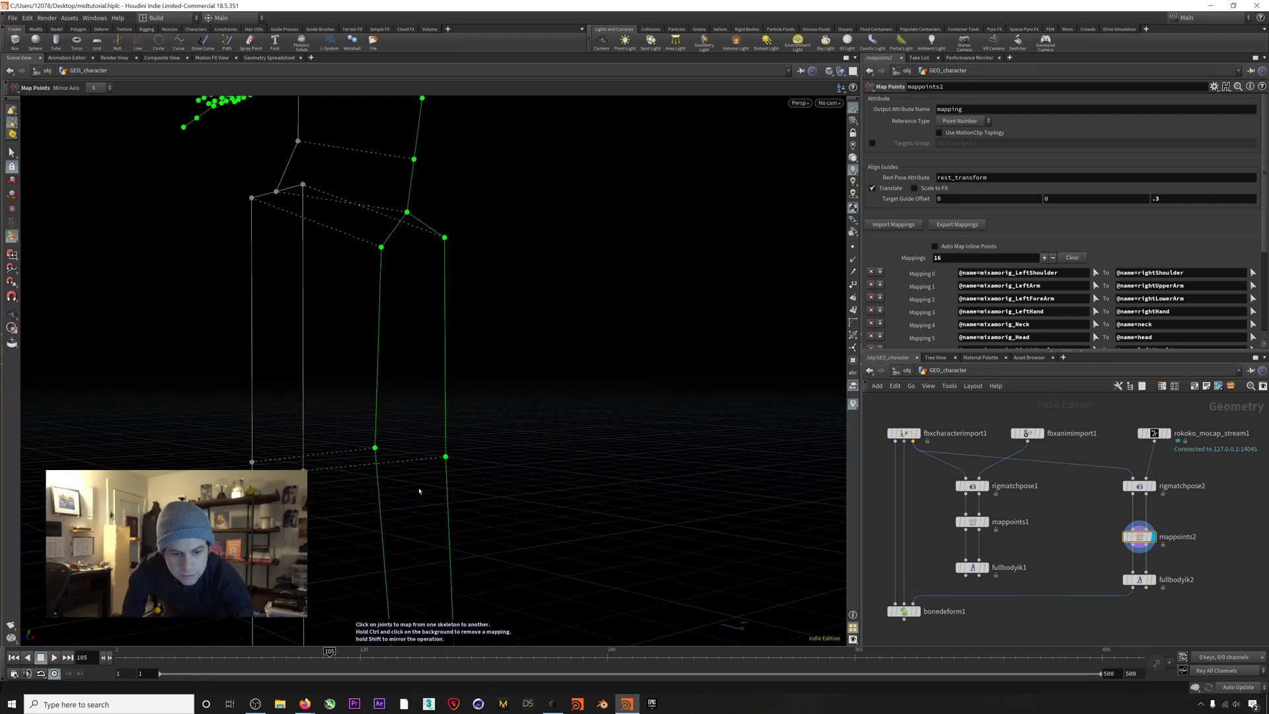
- Map both ankle joints of the mocap skeleton to the character's ankles
click(347, 431)
alt+middle_drag(419, 489, 436, 373)
click(494, 400)
click(291, 429)
click(428, 397)
alt+drag(436, 372, 518, 384)
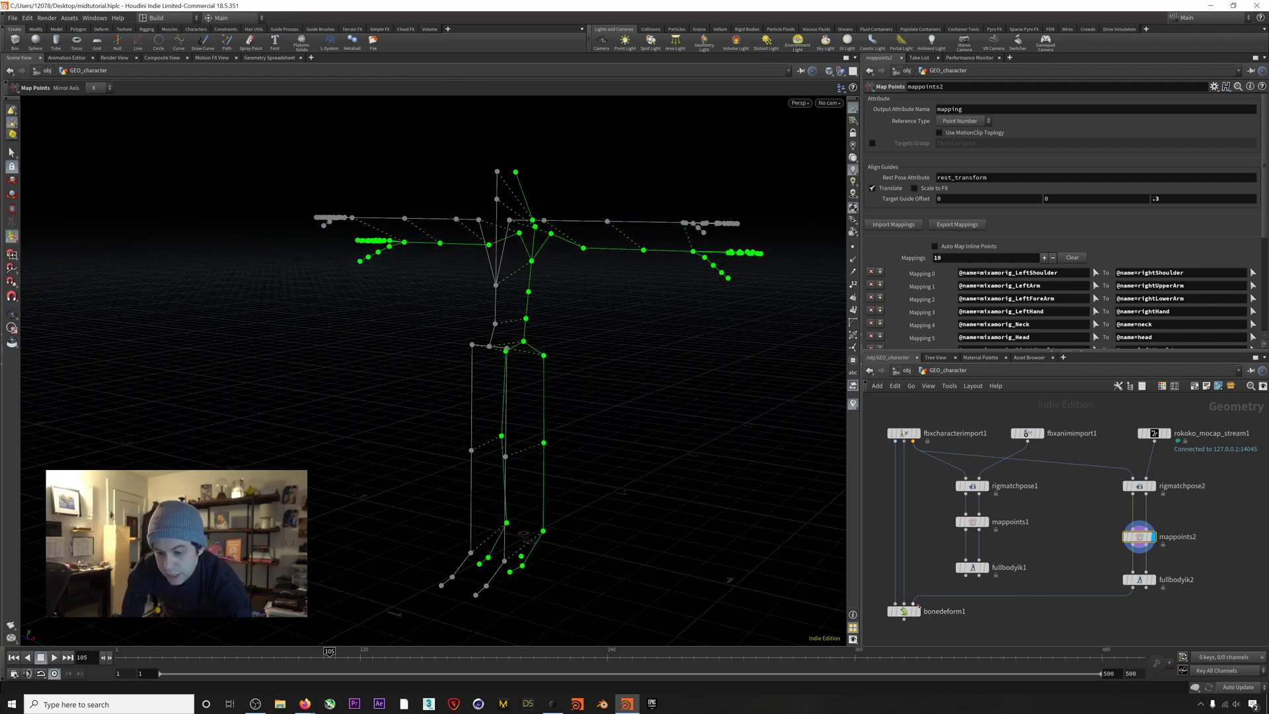
- Display the Bone Deform node, leave the Map Points tool, and examine how the warrior follows the live stream
click(920, 613)
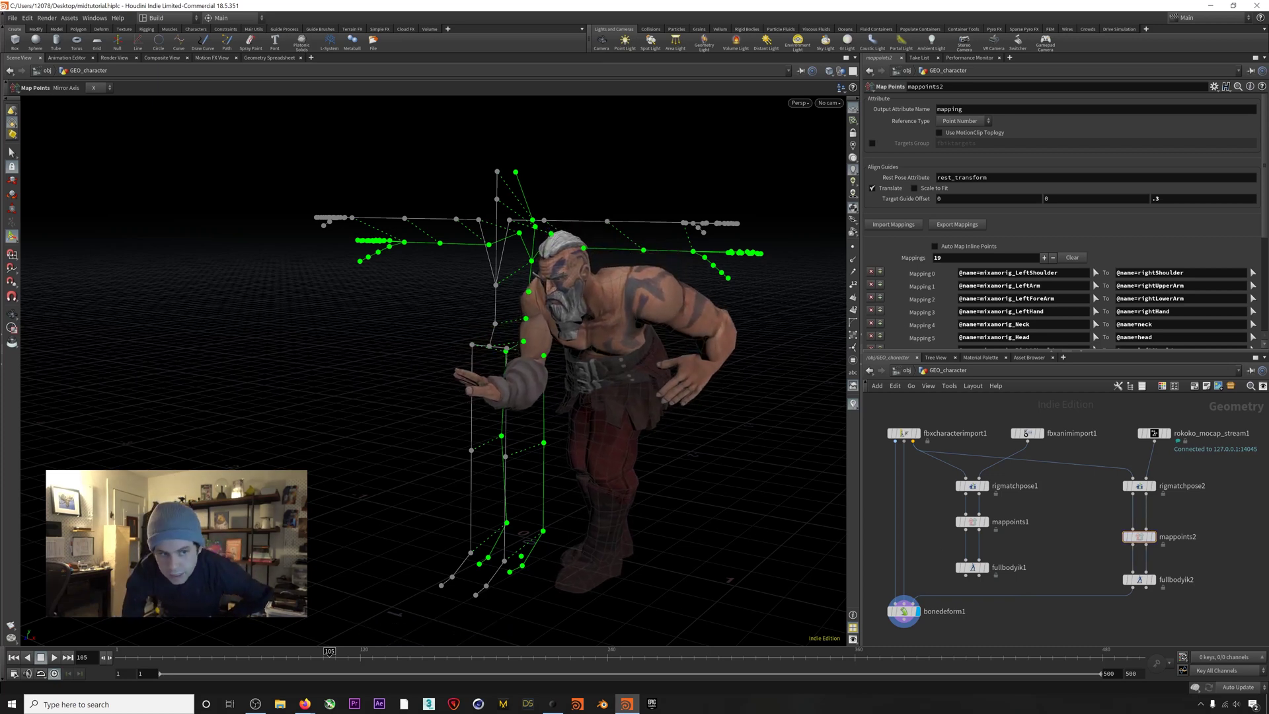
click(12, 153)
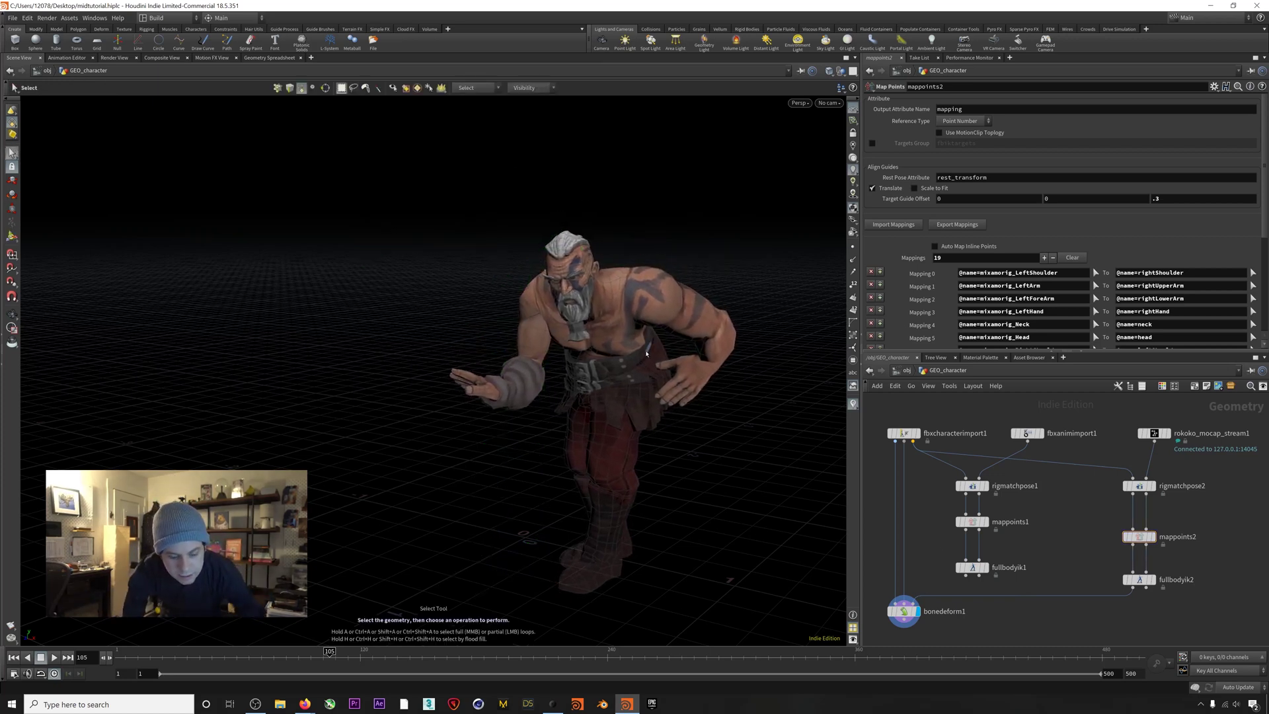
key(Escape)
scroll(647, 356, down, 5)
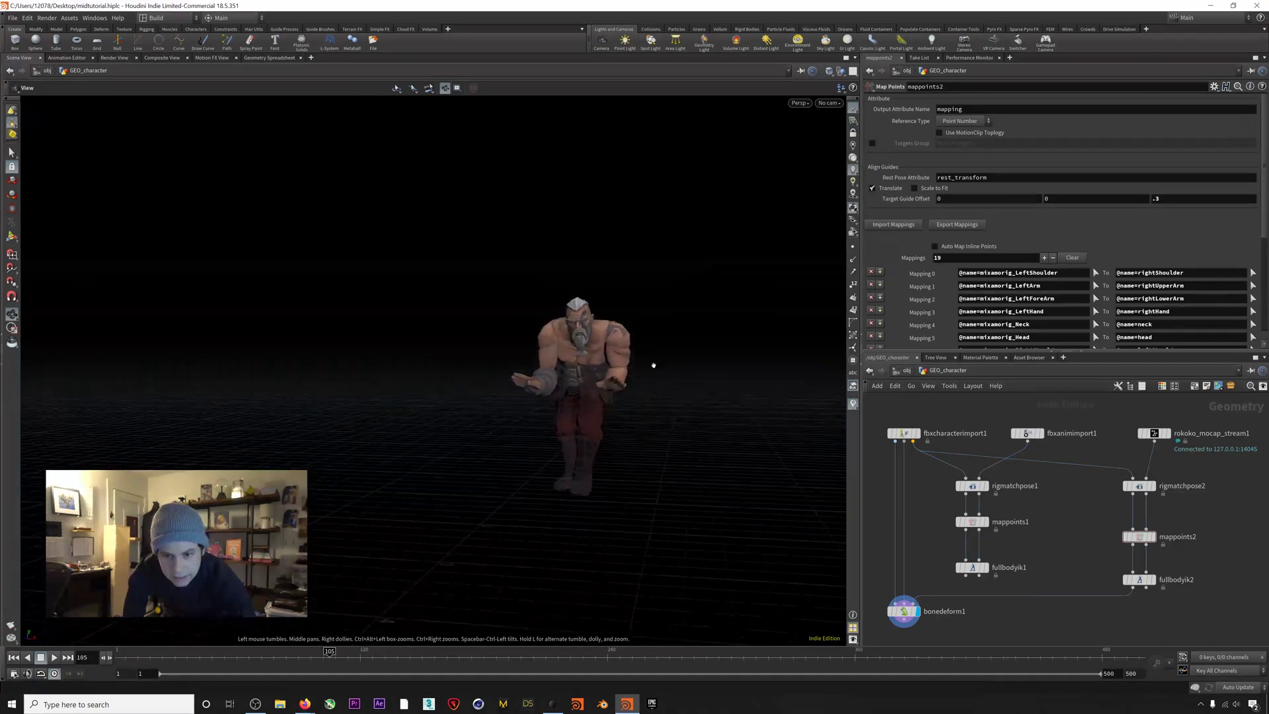
key(s)
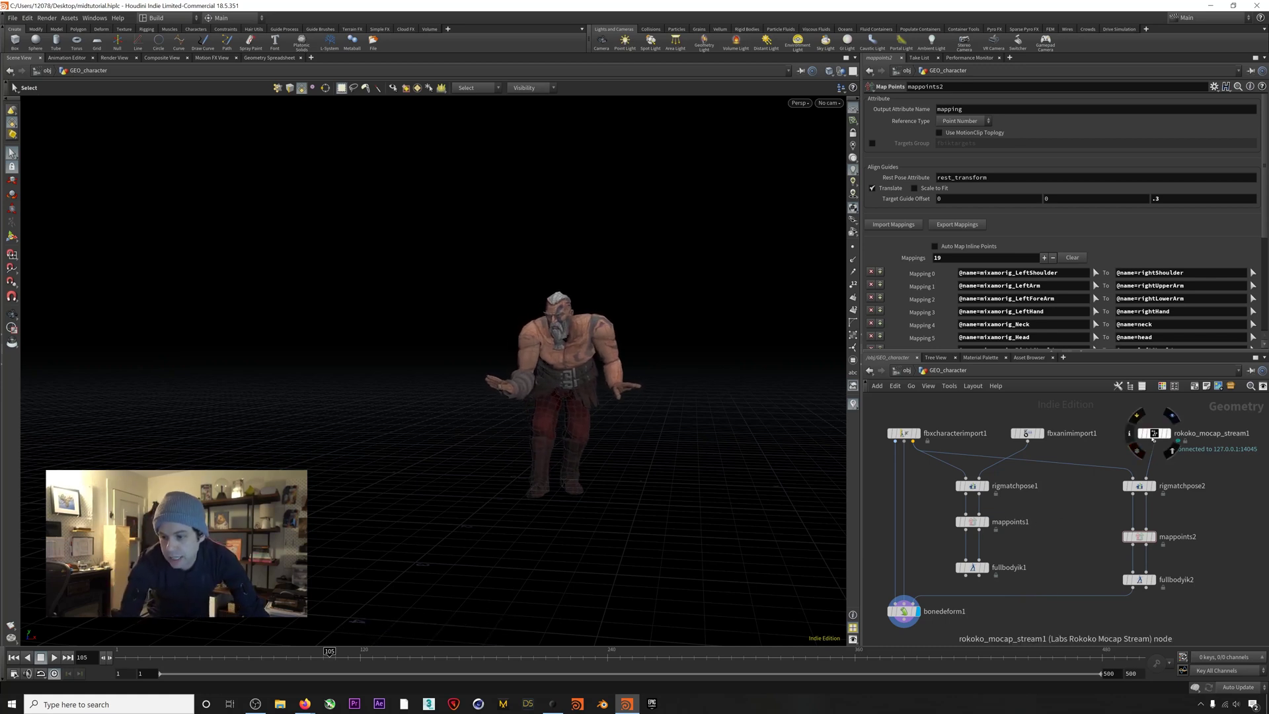
- Display the Rokoko mocap stream and add a Copy to Points node beside its chain, using the stream as target points
drag(1162, 438, 1164, 425)
click(1168, 420)
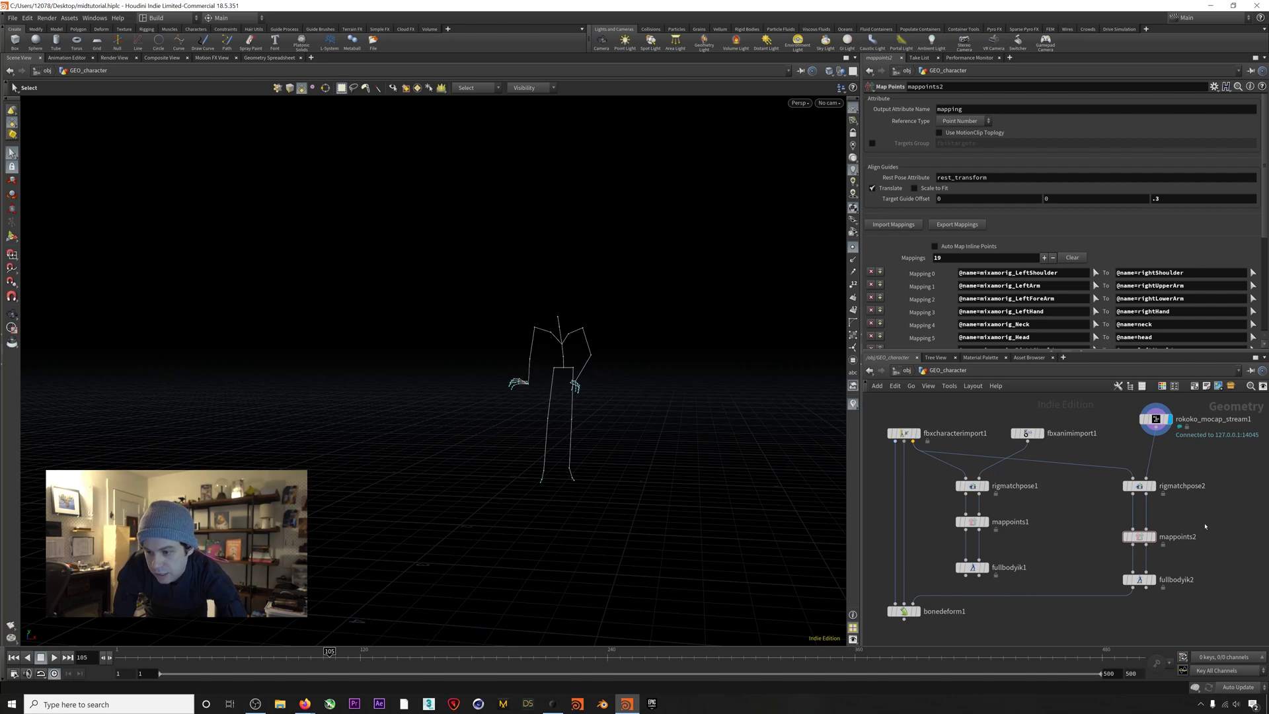
middle_drag(1219, 520, 1056, 520)
key(Tab)
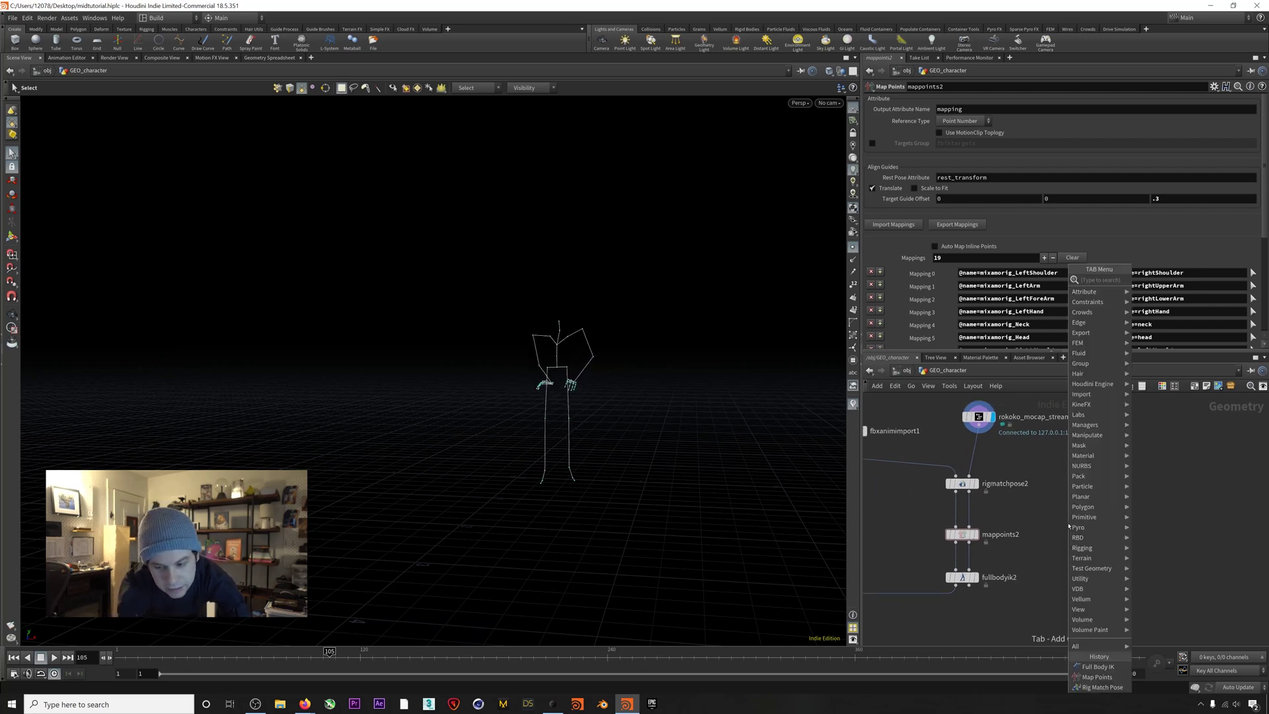
text(copy to)
key(Down)
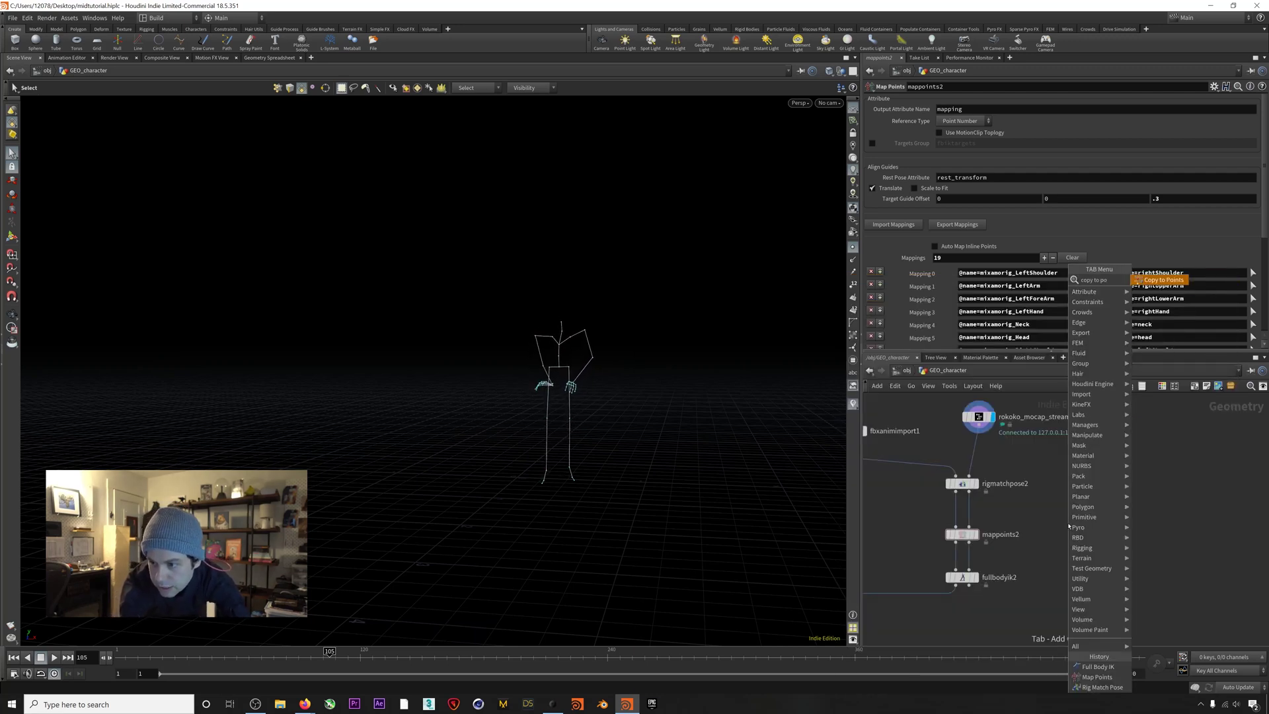
key(Return)
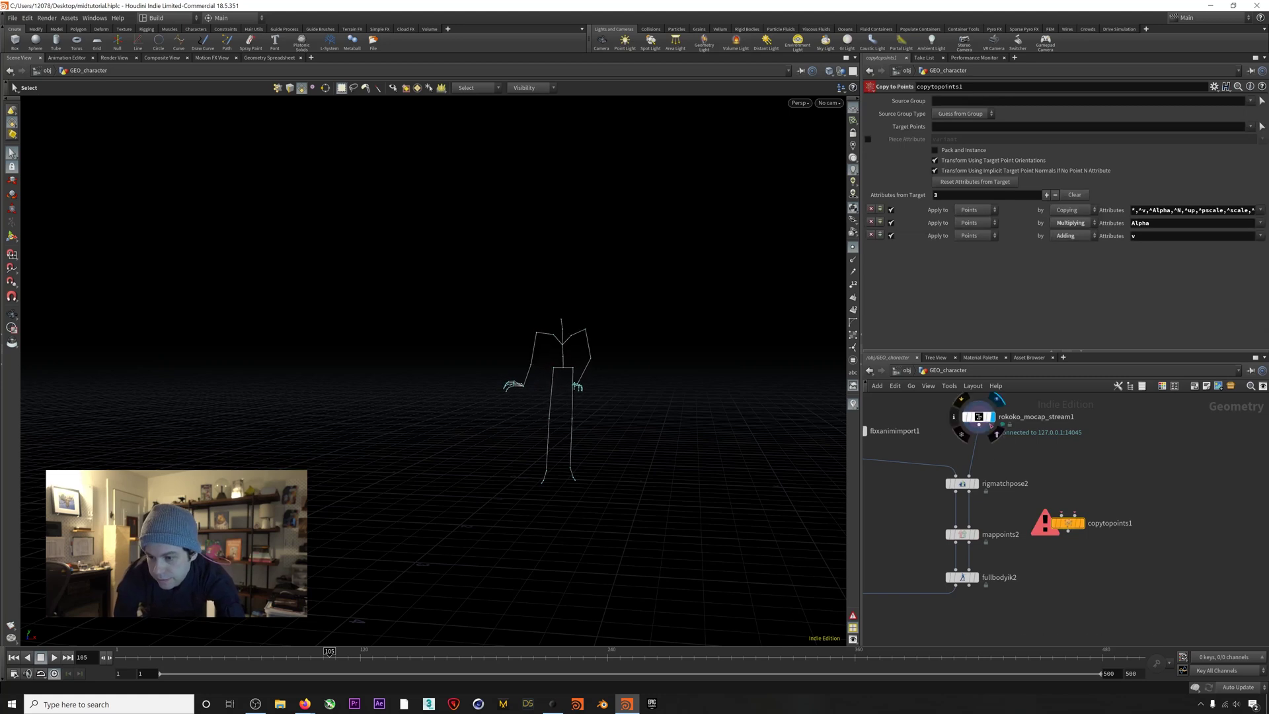
click(979, 431)
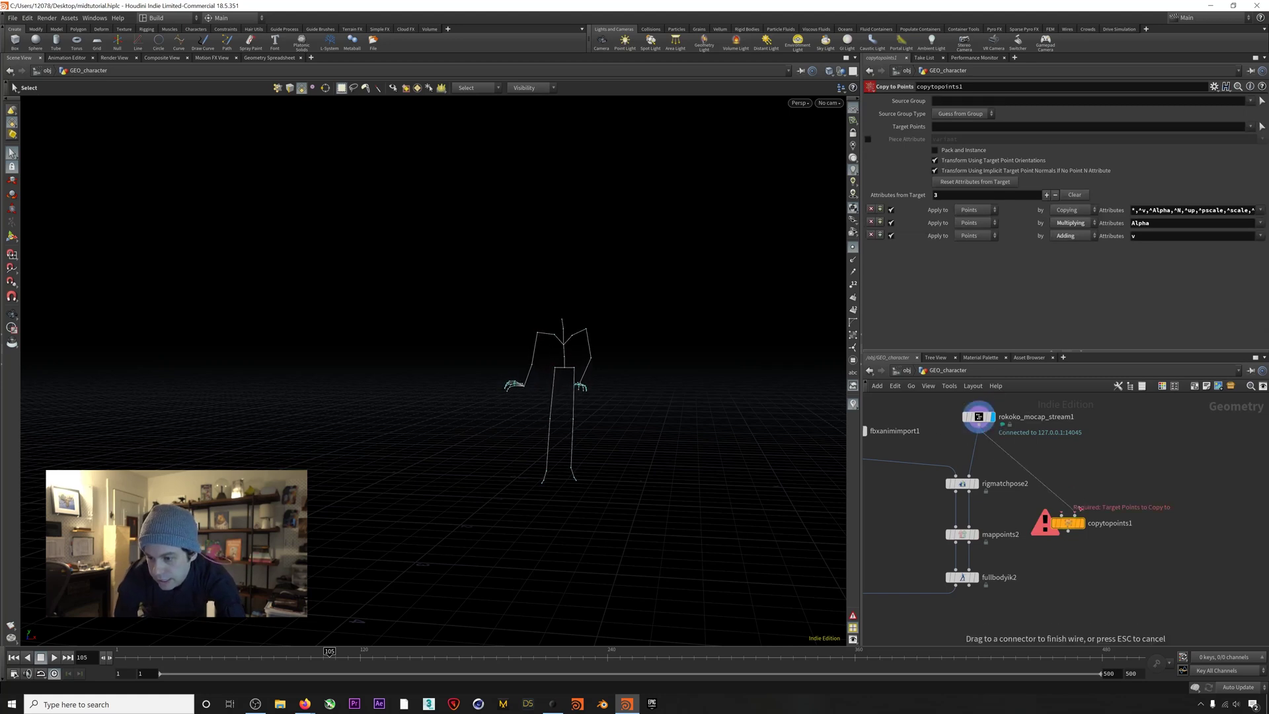
click(1078, 508)
drag(1068, 523, 1089, 567)
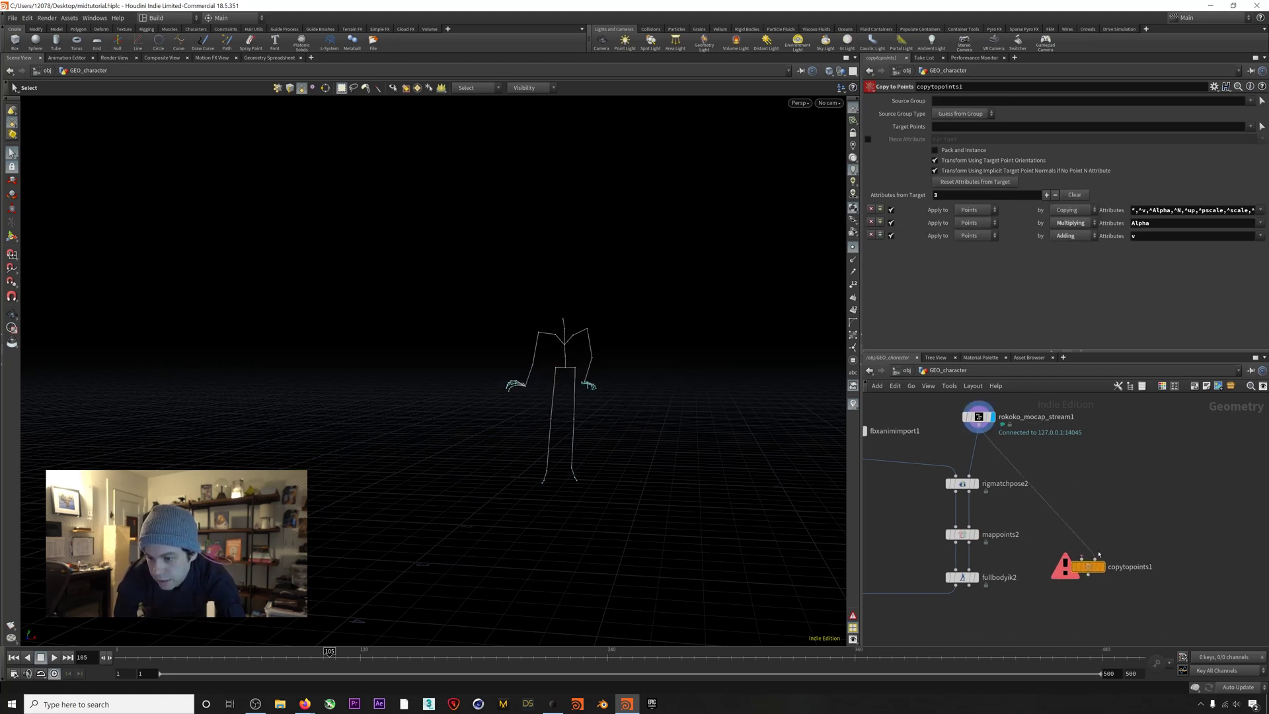
- Add a Sphere node above Copy to Points and wire it into the first input
key(Tab)
text(sp)
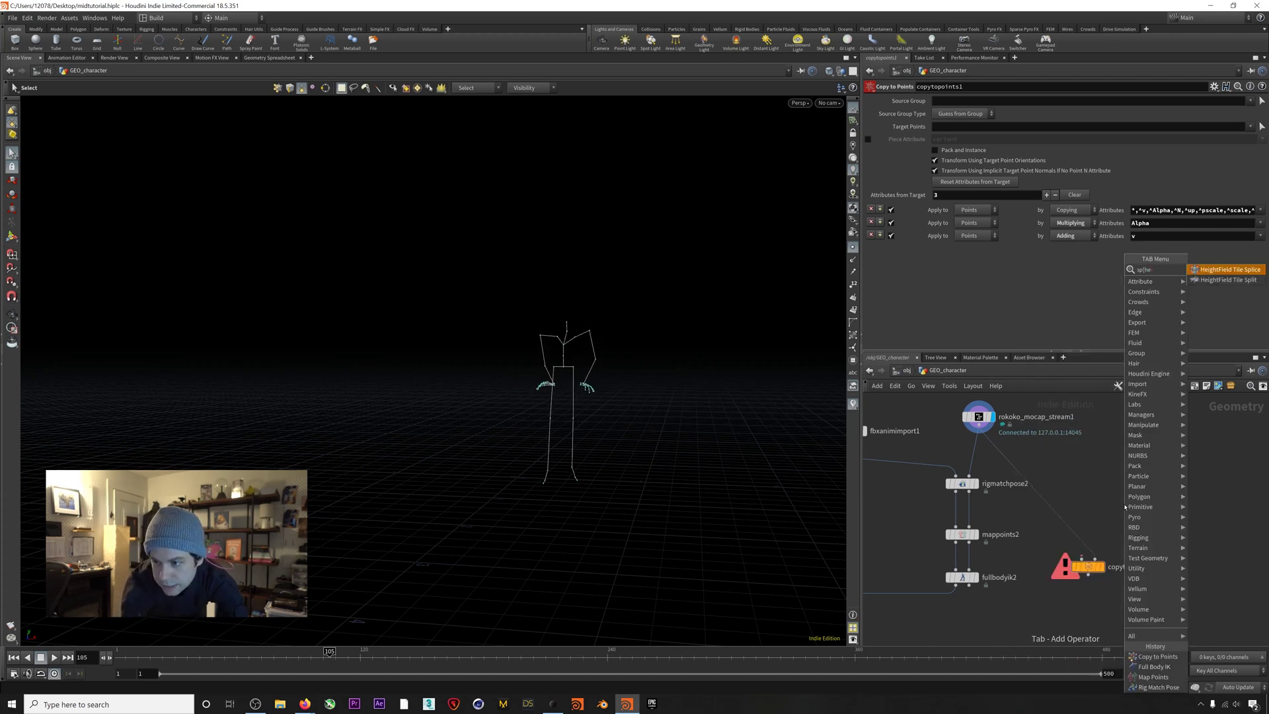
text(he)
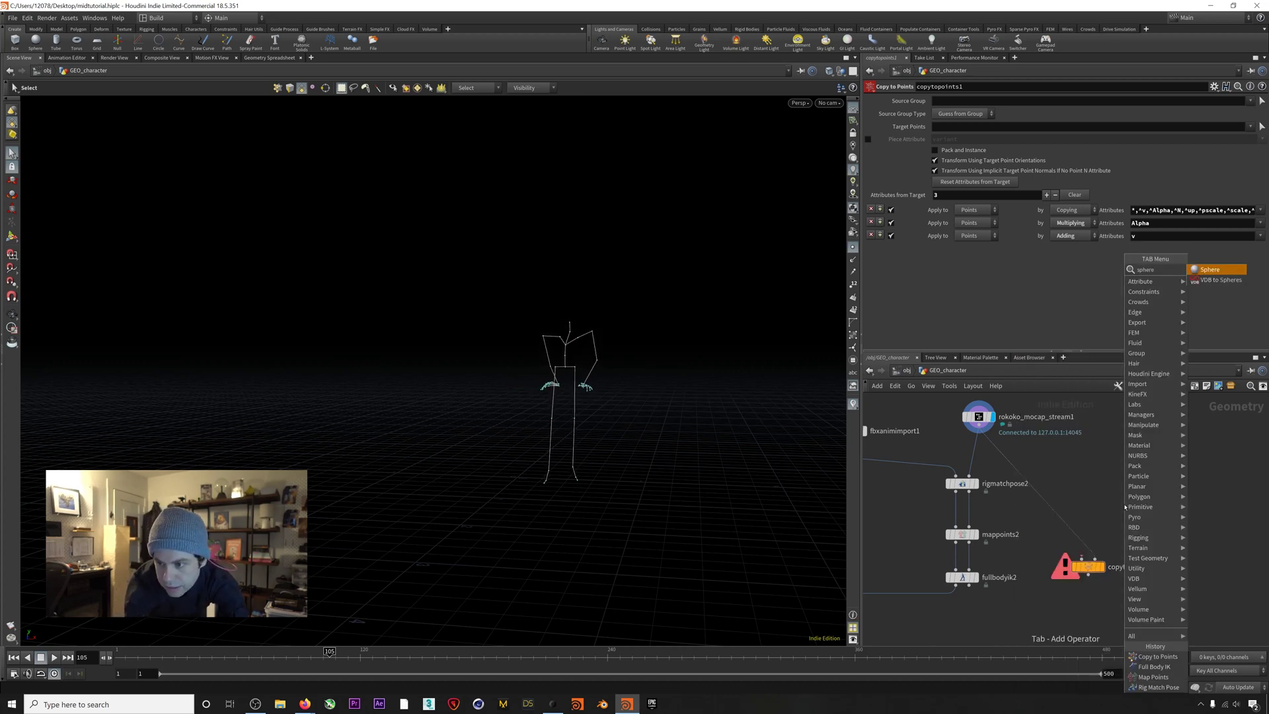
key(Return)
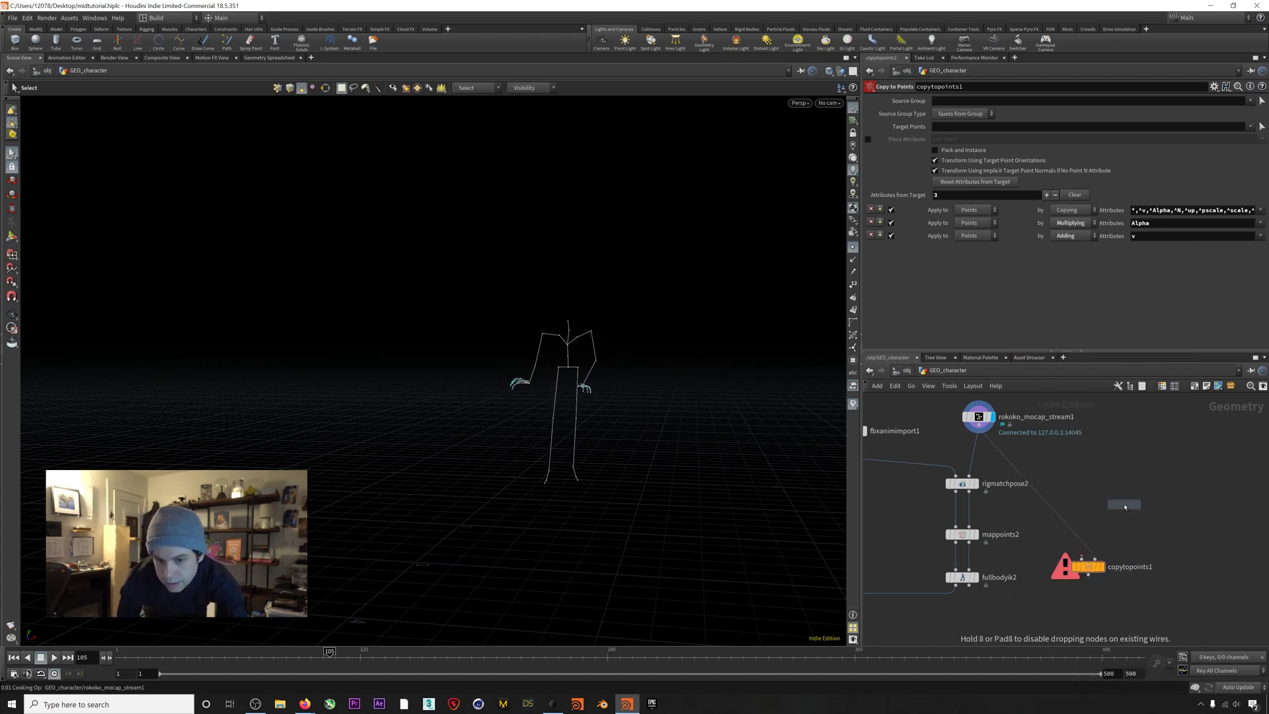
click(1051, 534)
drag(1051, 541, 1081, 557)
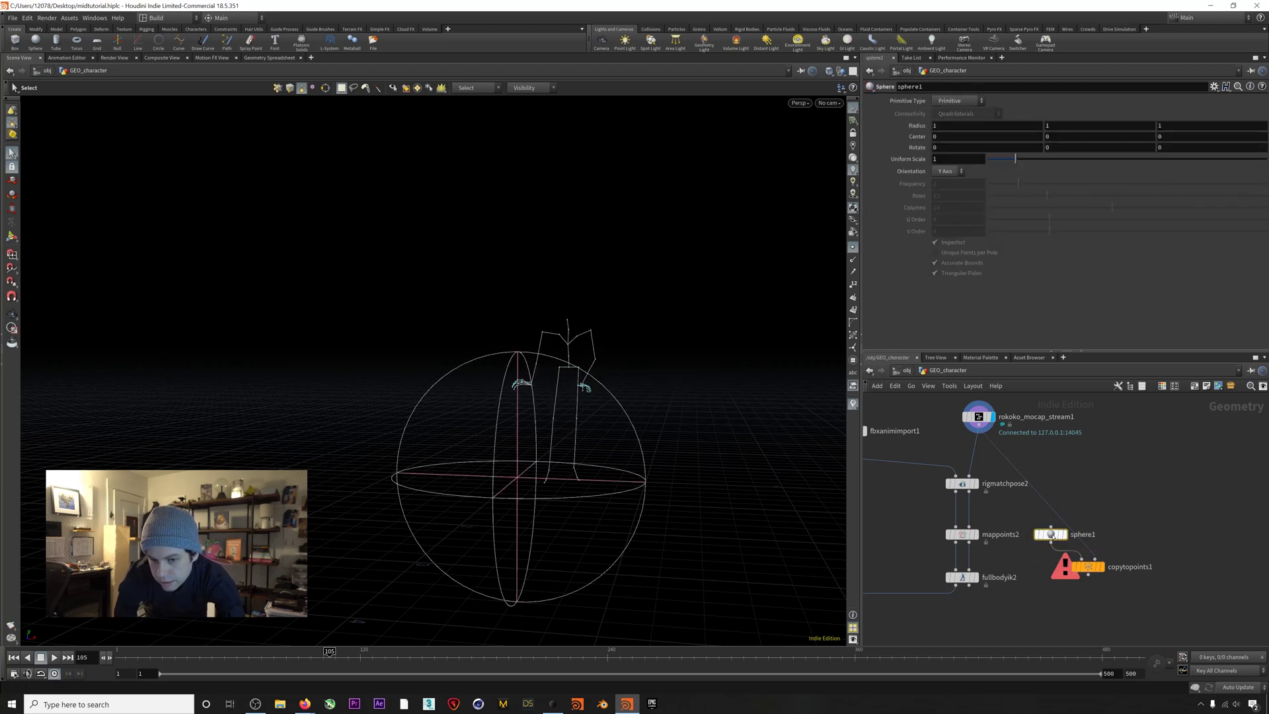
- Display Copy to Points and set the sphere's Uniform Scale to 0.06
click(1081, 558)
click(1105, 566)
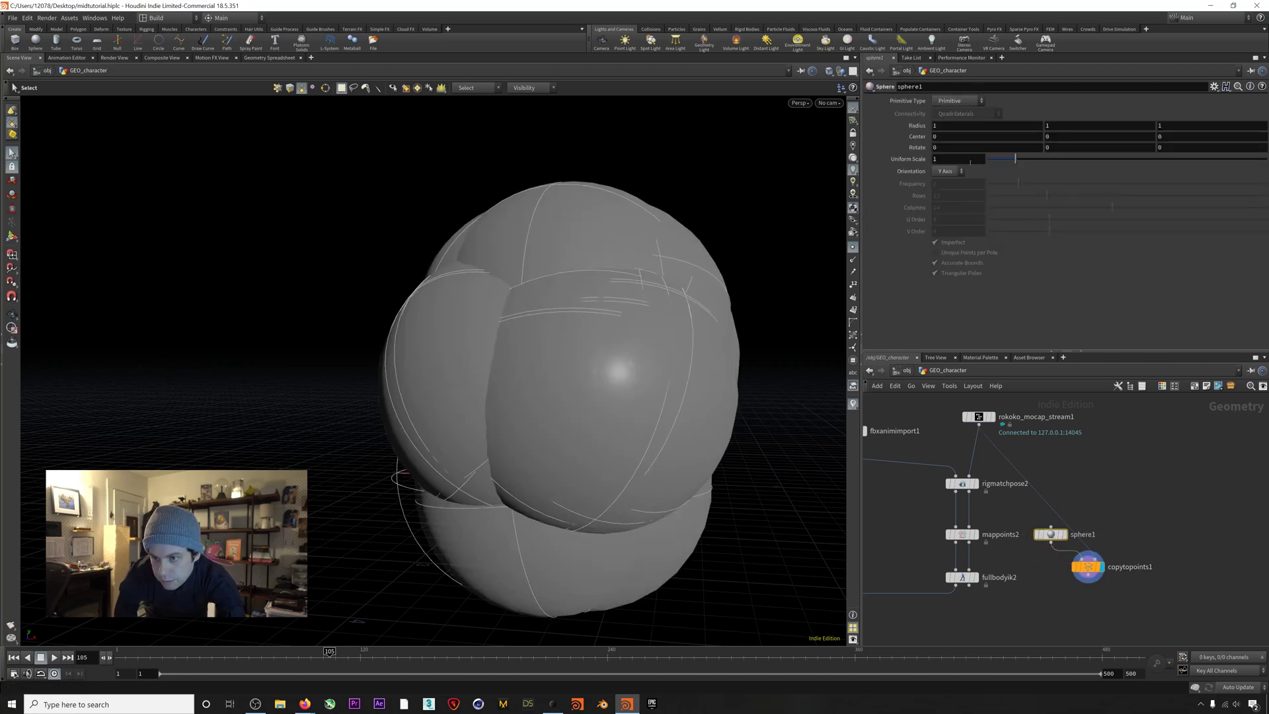
drag(1014, 158, 989, 161)
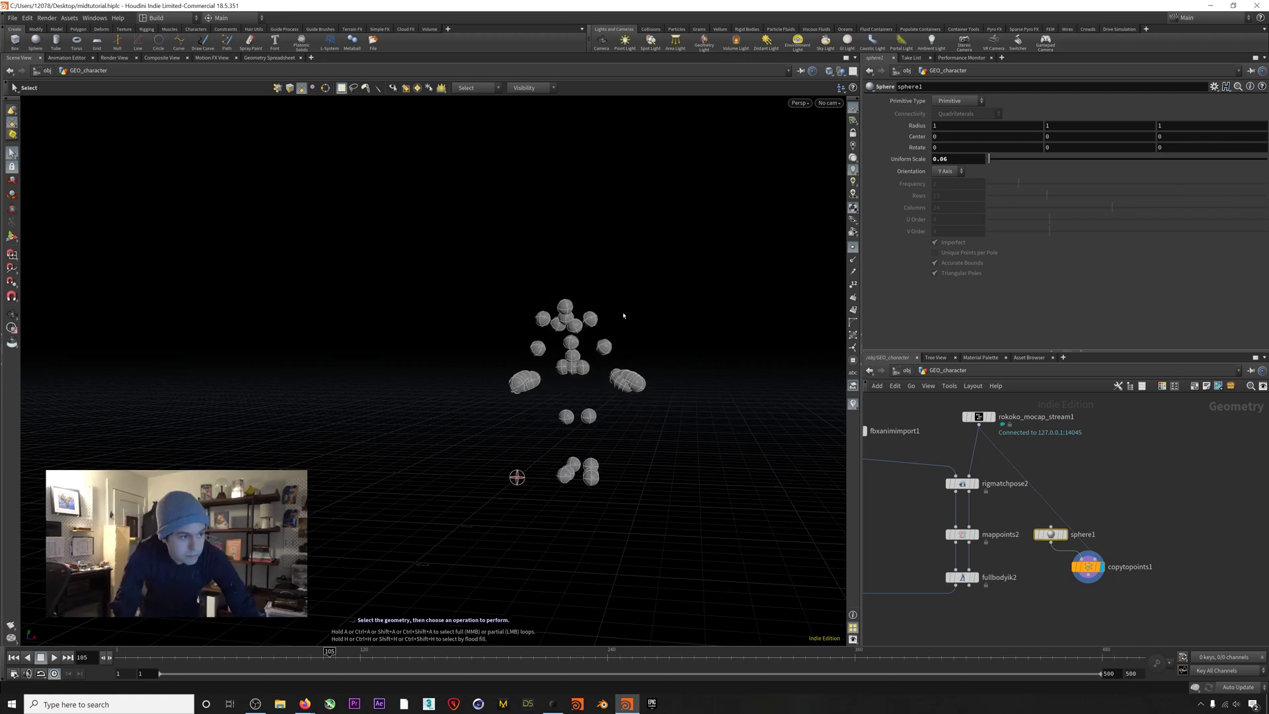
- Add a Merge node and a Transform node below the Bone Deform and Full Body IK nodes
scroll(1091, 579, down, 5)
key(Tab)
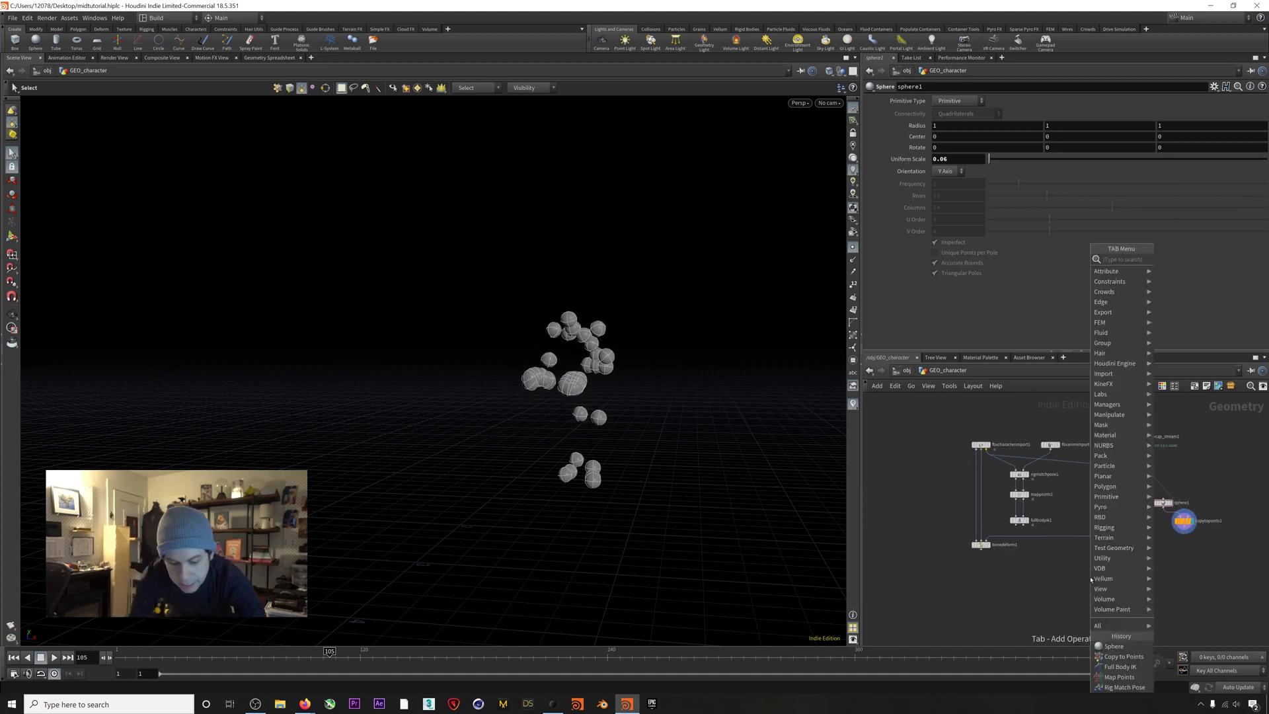
text(mer)
key(Return)
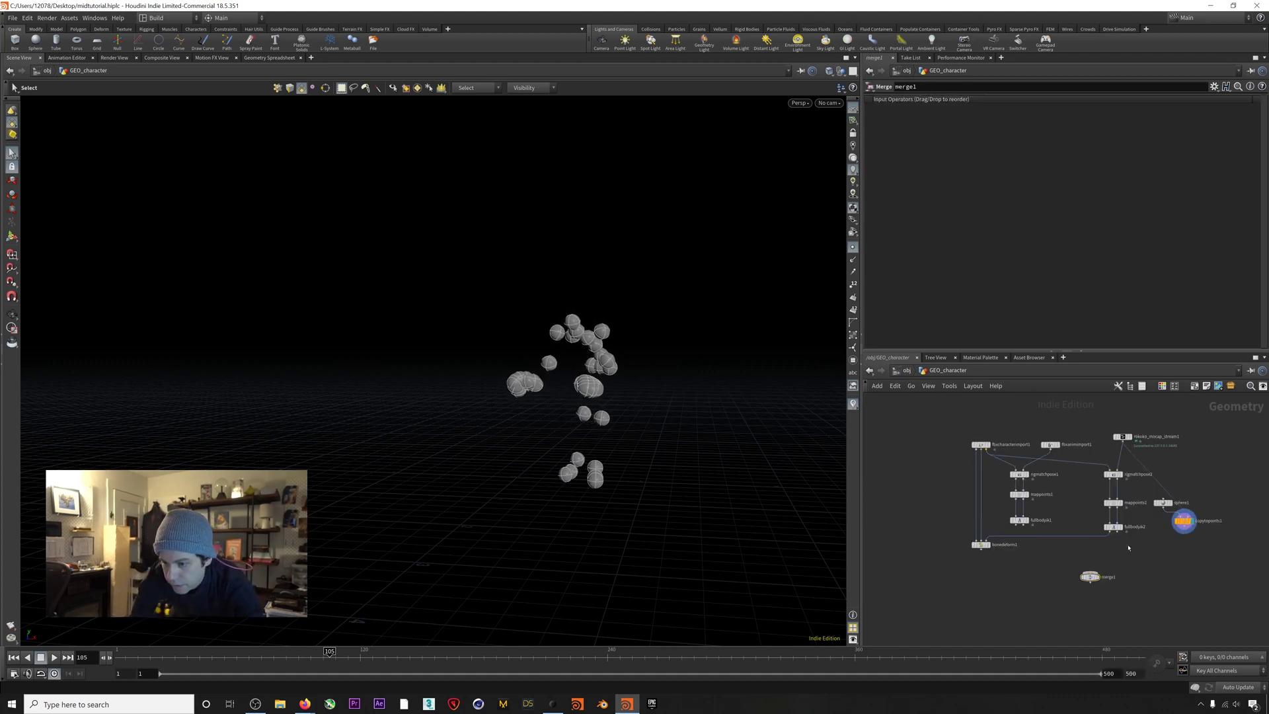
key(Tab)
text(tran)
key(Return)
click(1134, 557)
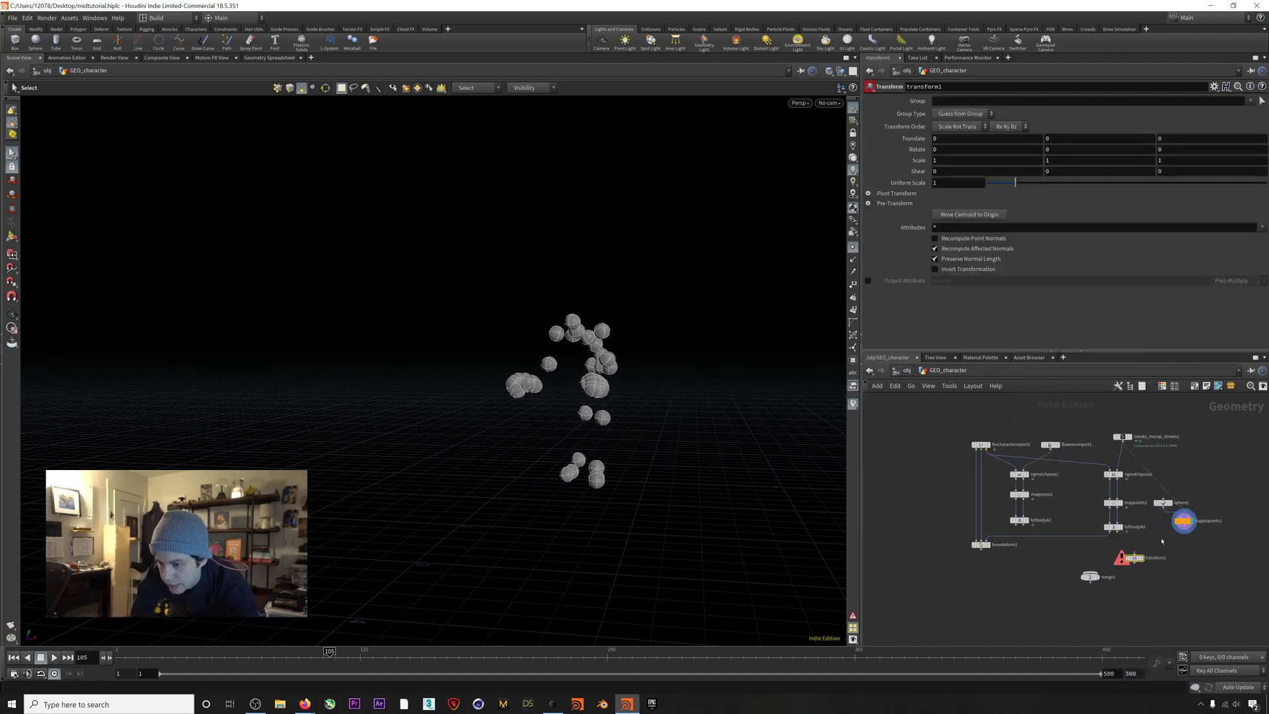
- Wire Copy to Points through the Transform, translated 3 in X, and merge it with Bone Deform's output in the displayed Merge
drag(1184, 527, 1134, 554)
drag(981, 550, 1129, 569)
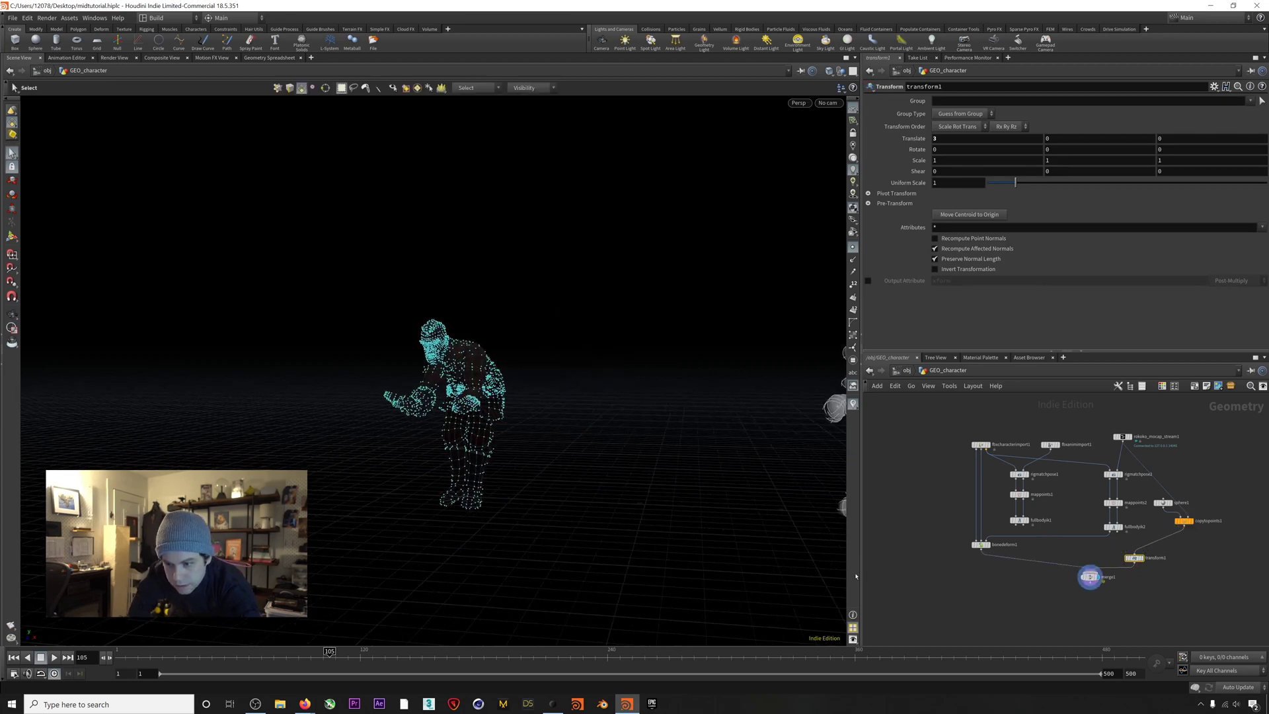
- Turn off the viewport's point display with the warrior and the mocap spheres framed side by side
alt+drag(529, 475, 779, 427)
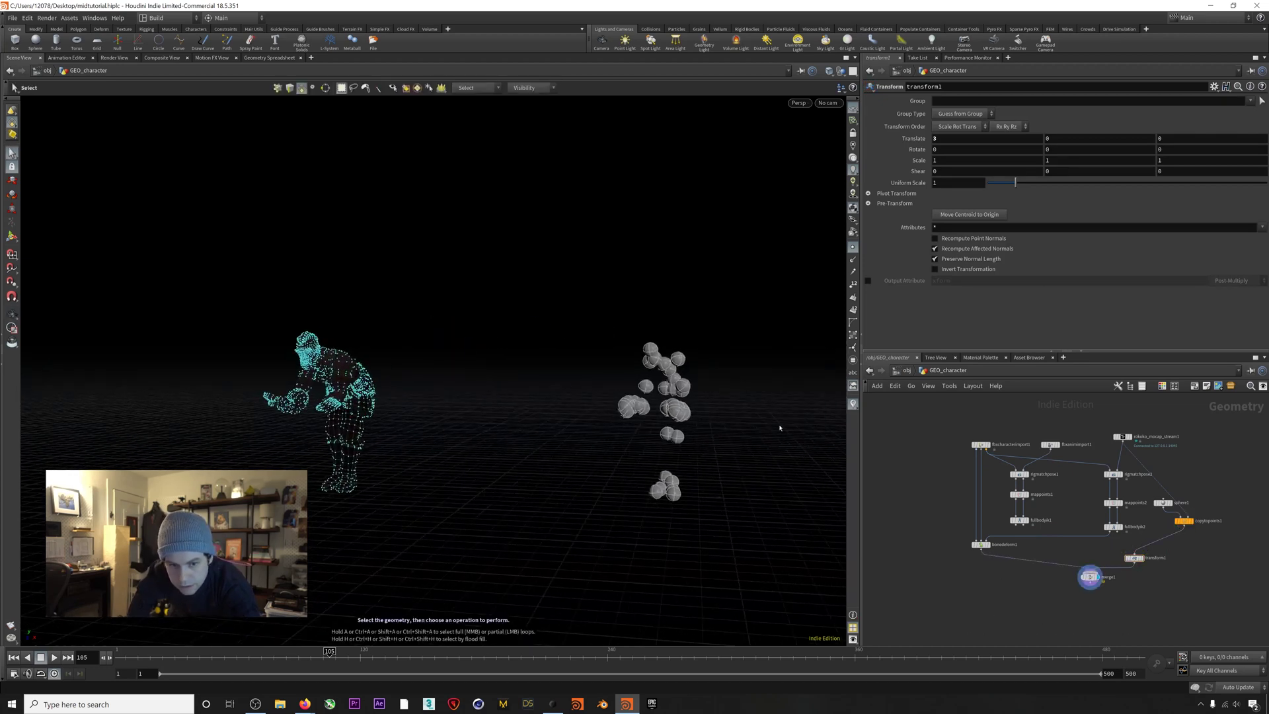
click(853, 260)
click(853, 247)
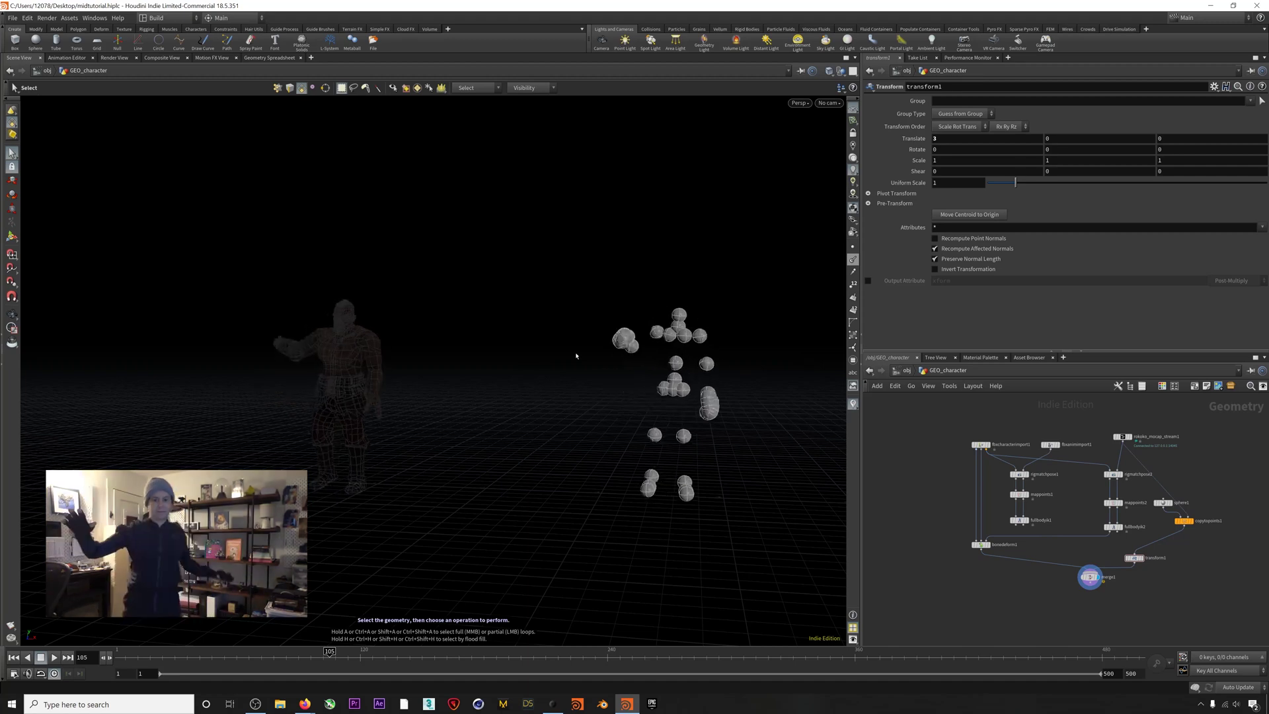